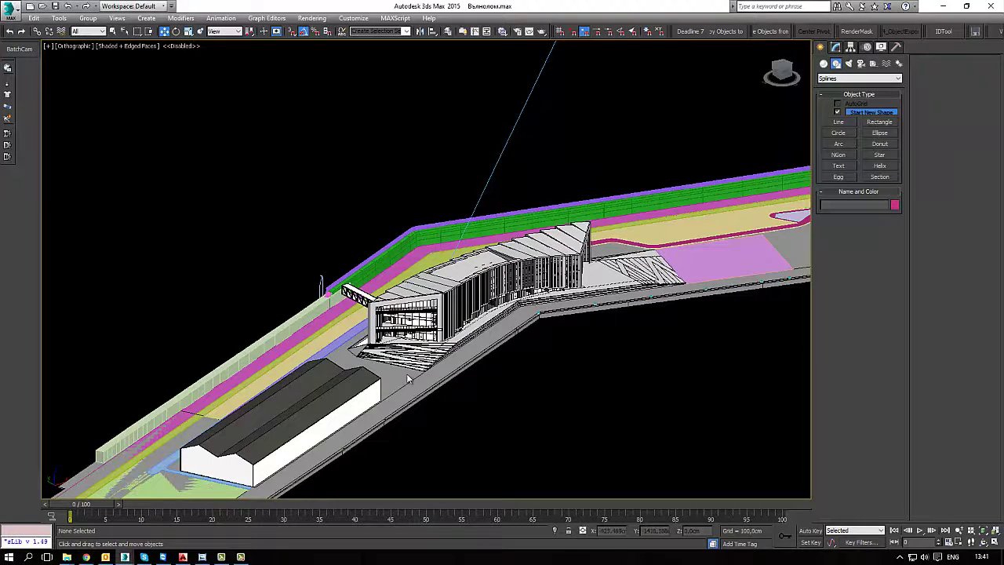
# Step: Inspect the site model as a whole and close to the building's glazed end facade
pyautogui.moveTo(415, 334); pyautogui.dragTo(424, 330, button='middle')
pyautogui.scroll(2, 425, 330)
pyautogui.scroll(-3, 468, 399)
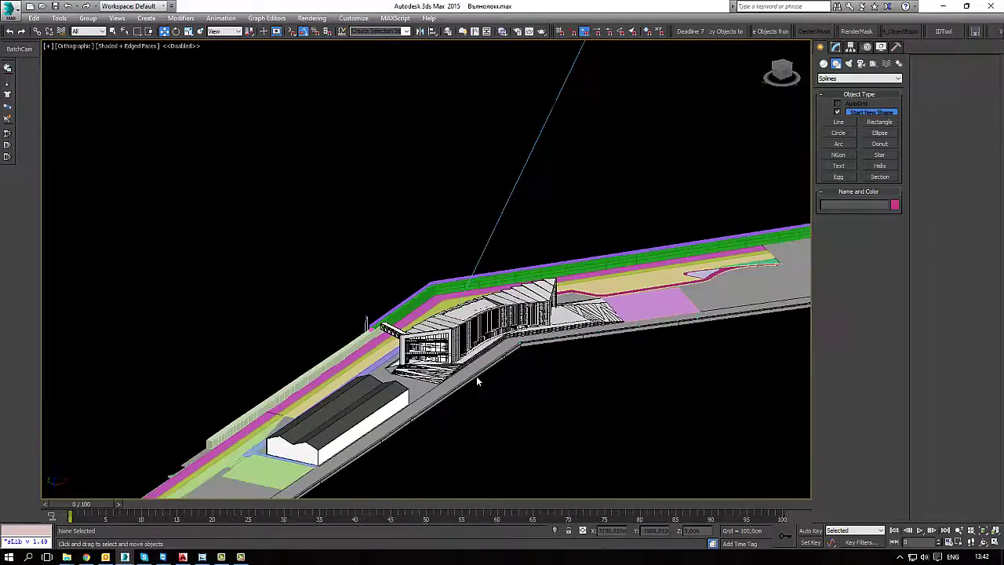
pyautogui.keyDown('alt'); pyautogui.moveTo(477, 380); pyautogui.dragTo(428, 375, button='middle'); pyautogui.keyUp('alt')
pyautogui.scroll(3, 429, 375)
pyautogui.scroll(3, 448, 372)
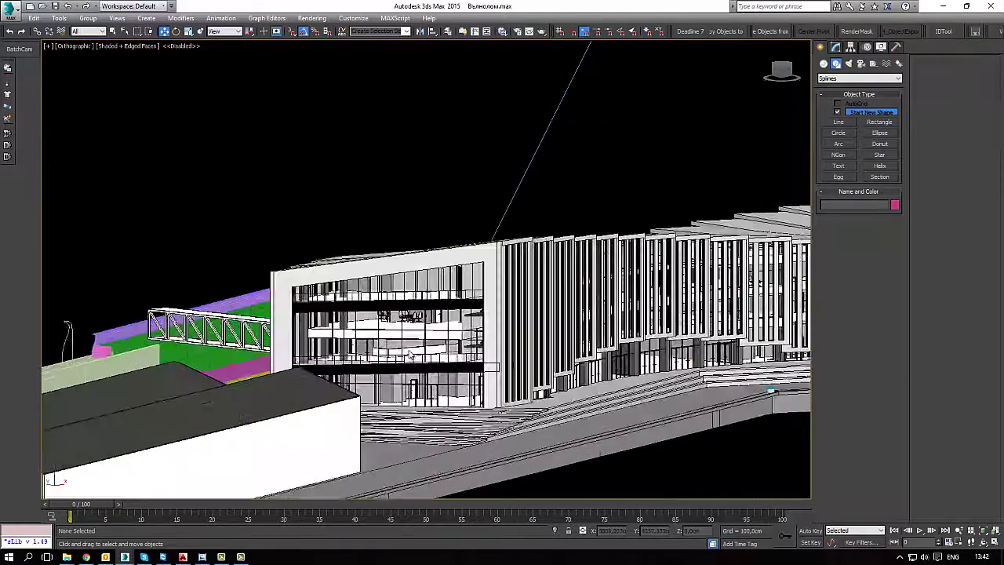
# Step: Review the scene through each of its saved VRay cameras in turn
pyautogui.press('c')
pyautogui.doubleClick(469, 204)
pyautogui.press('c')
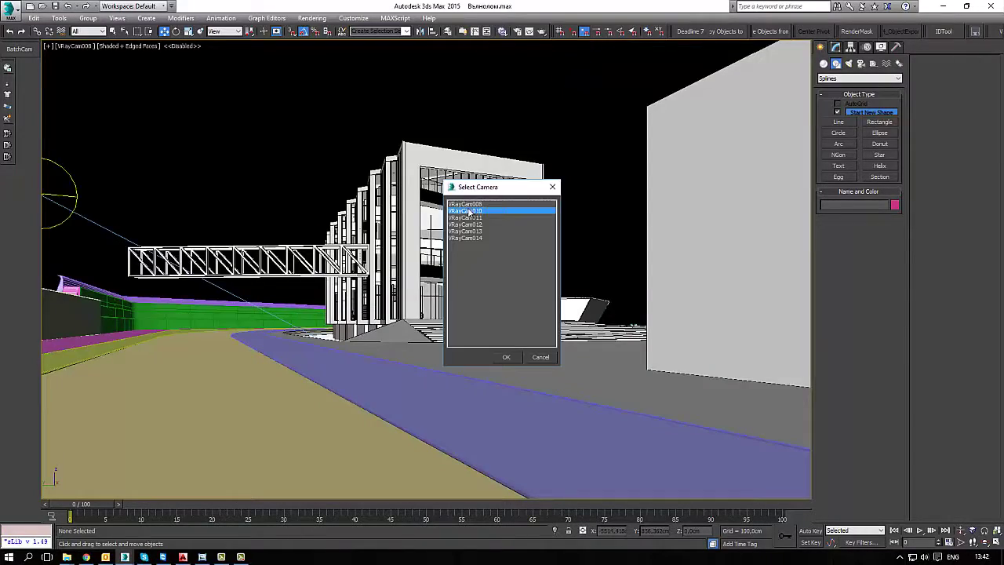
pyautogui.doubleClick(469, 210)
pyautogui.press('c')
pyautogui.doubleClick(468, 218)
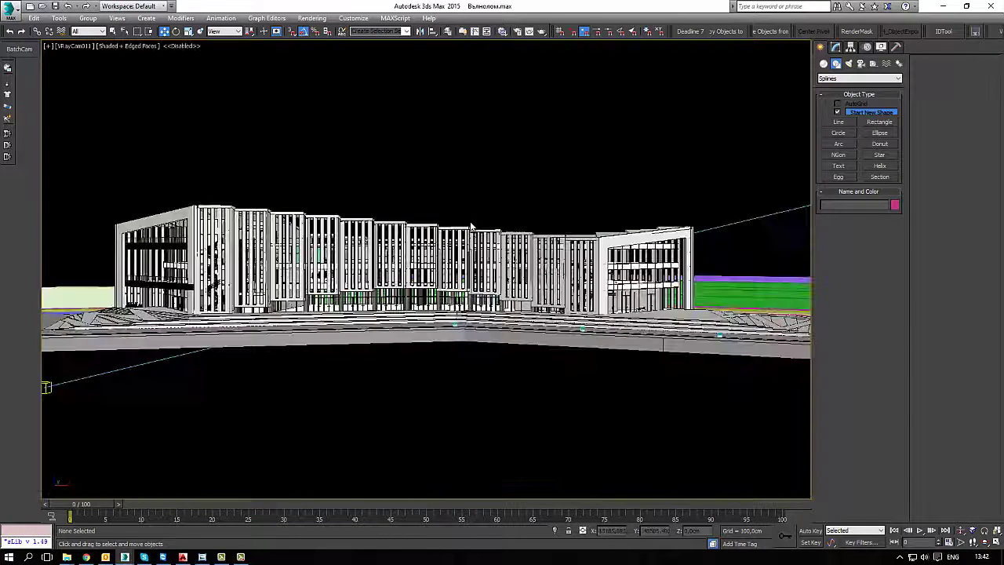
pyautogui.press('c')
pyautogui.doubleClick(468, 224)
pyautogui.press('c')
pyautogui.doubleClick(472, 230)
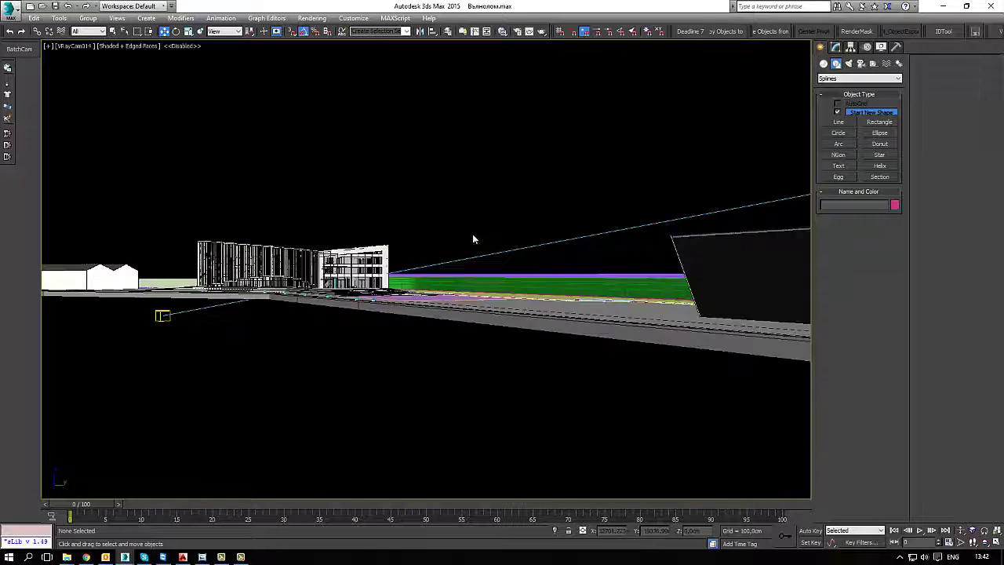
pyautogui.press('c')
pyautogui.doubleClick(472, 207)
# Step: Examine the site from above and from its rear side, closing in on the green and purple wall at the bend
pyautogui.press('t')
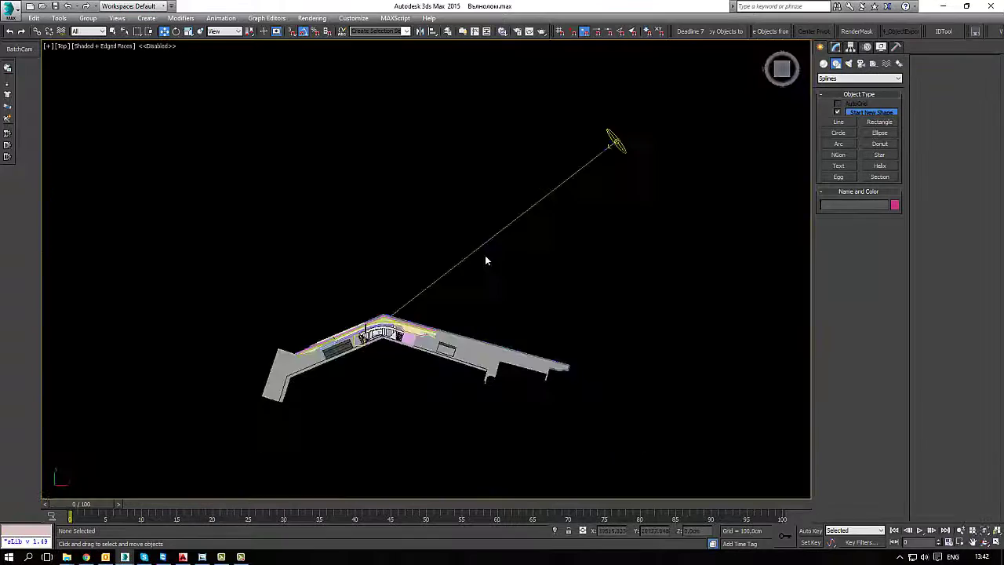
pyautogui.scroll(8, 413, 285)
pyautogui.moveTo(413, 295); pyautogui.dragTo(395, 324, button='middle')
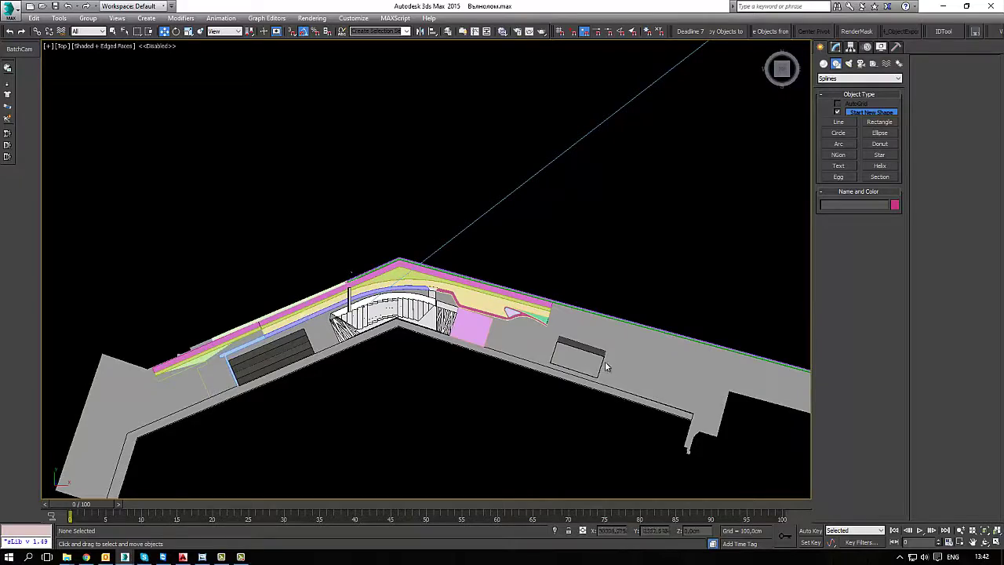
pyautogui.keyDown('alt'); pyautogui.moveTo(233, 284); pyautogui.dragTo(523, 249, button='middle'); pyautogui.keyUp('alt')
pyautogui.moveTo(334, 310); pyautogui.dragTo(497, 338, button='middle')
pyautogui.scroll(7, 527, 354)
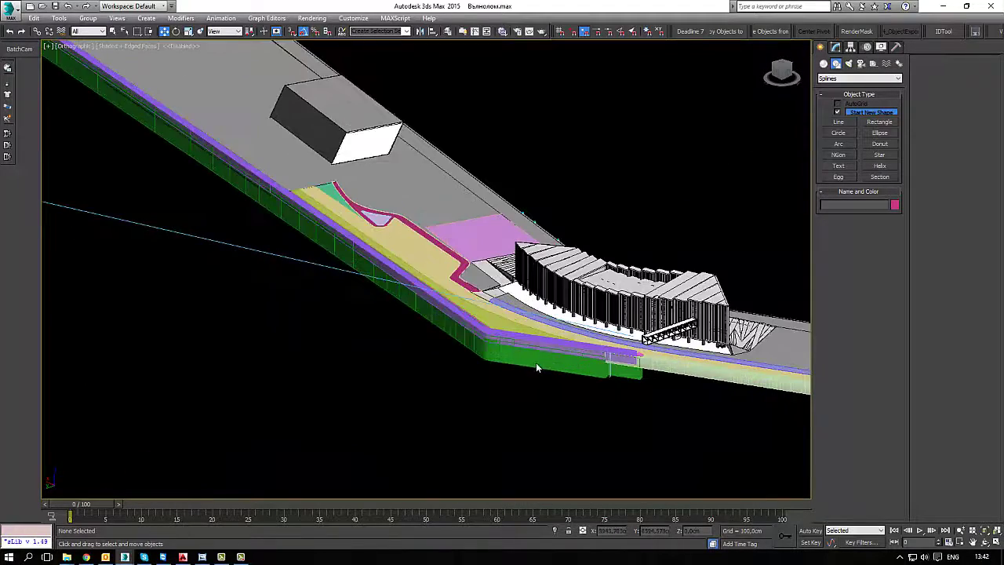
pyautogui.scroll(3, 542, 375)
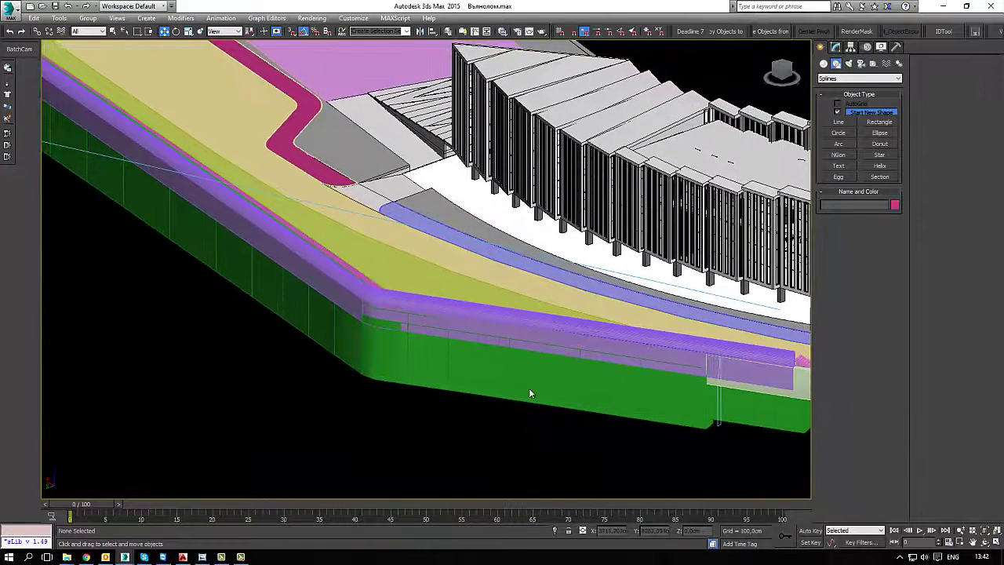
pyautogui.moveTo(481, 406); pyautogui.dragTo(475, 345, button='middle')
pyautogui.scroll(4, 475, 347)
pyautogui.scroll(-2, 502, 361)
pyautogui.moveTo(527, 369); pyautogui.dragTo(527, 394, button='middle')
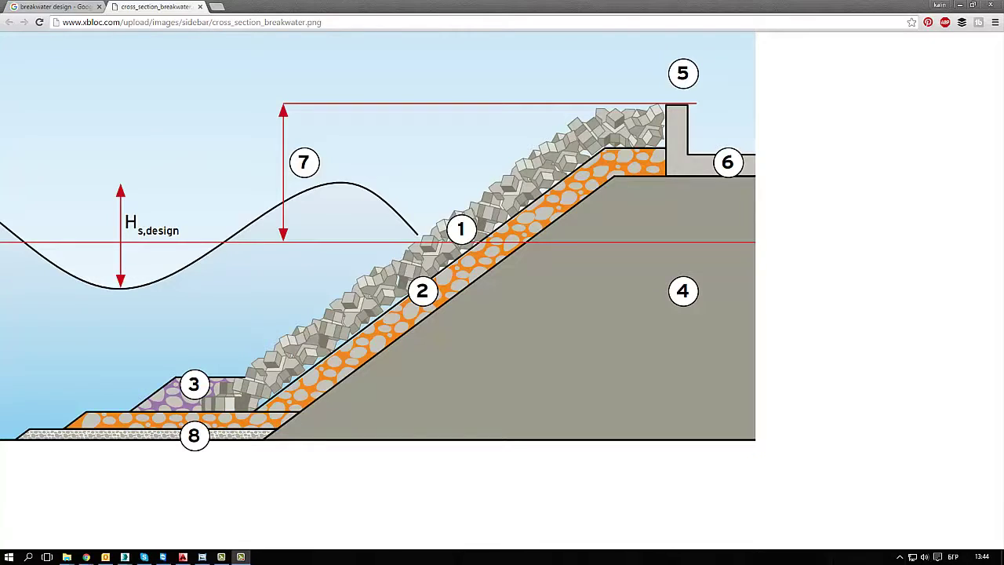
# Step: Switch to the browser, look through the breakwater image results and preview the Xbloc breakwater at Caladh Mor photo
pyautogui.hotkey('alt', 'Tab')
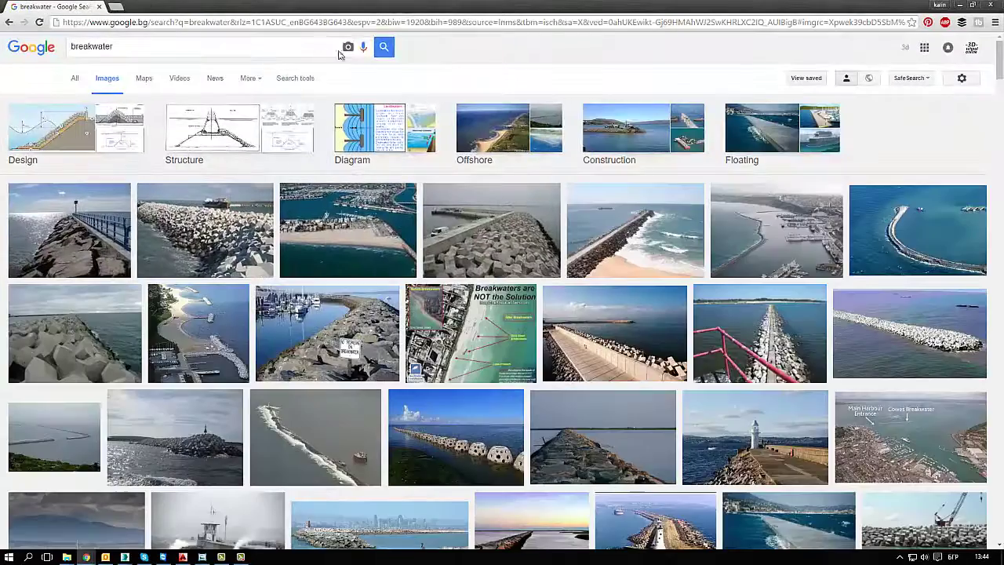
pyautogui.scroll(-5, 614, 275)
pyautogui.scroll(2, 659, 271)
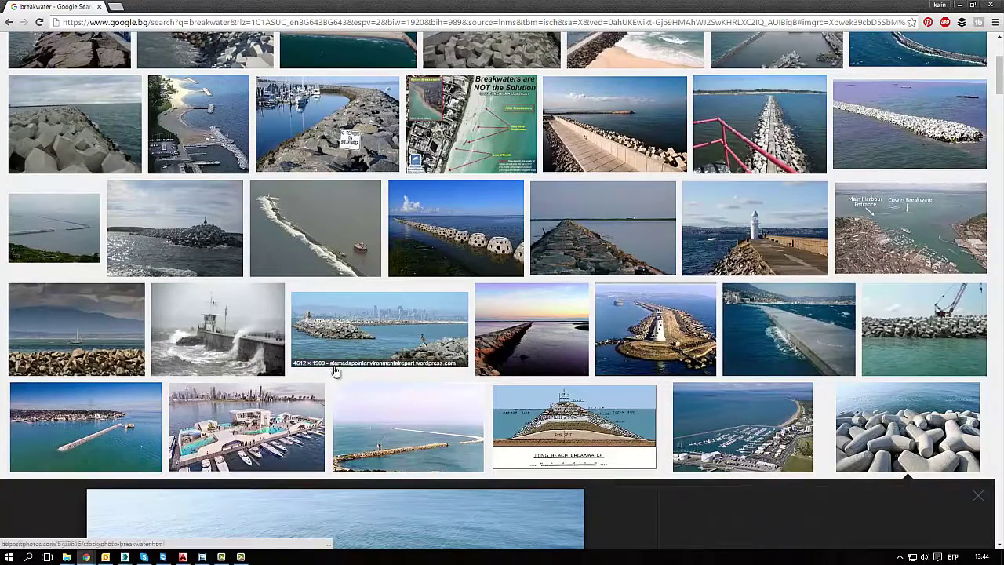
pyautogui.scroll(-3, 217, 350)
pyautogui.scroll(3, 216, 350)
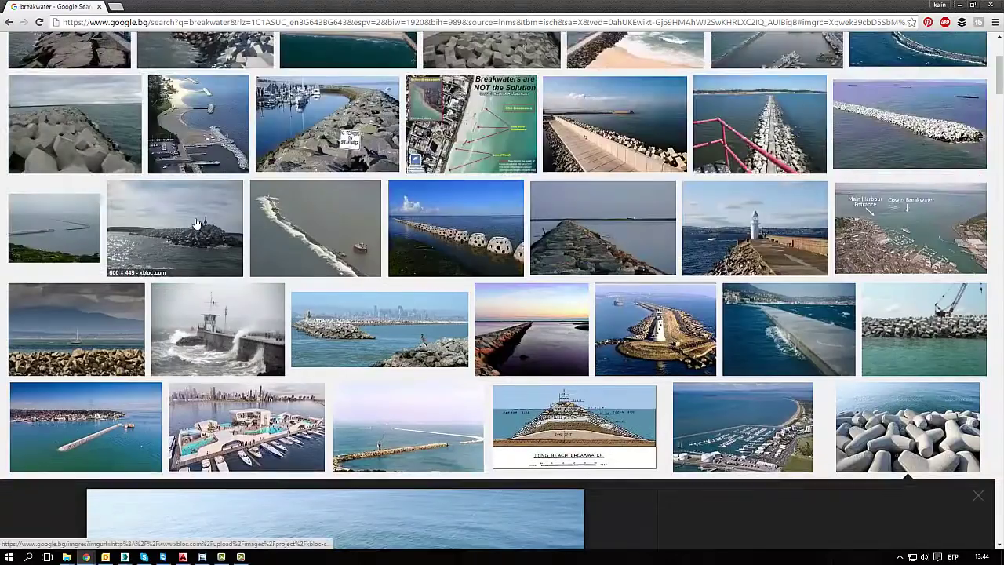
pyautogui.click(197, 225)
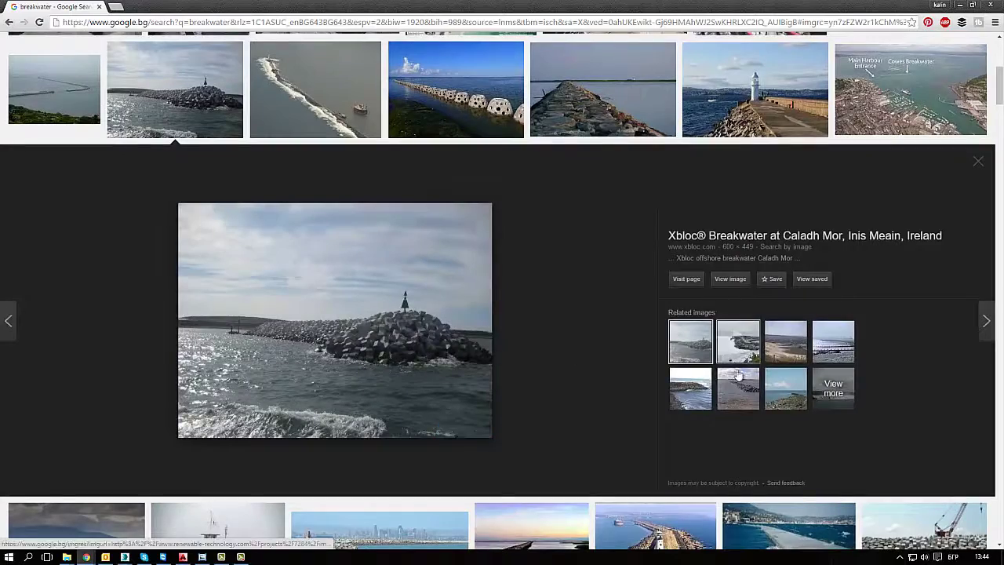
# Step: Find the Kaumalapau Breakwater Repair photo further down the results and open it at full size
pyautogui.scroll(-10, 678, 394)
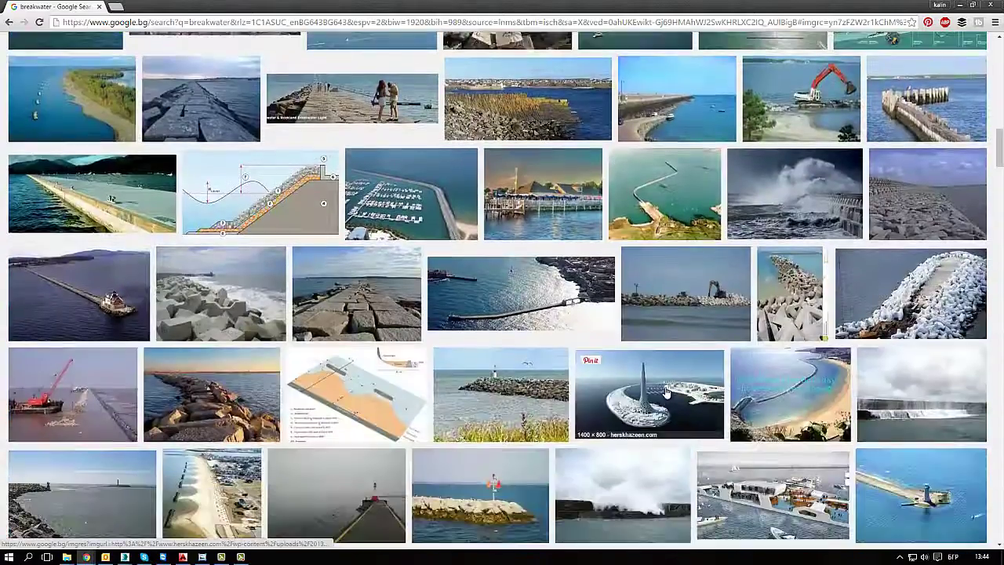
pyautogui.click(942, 304)
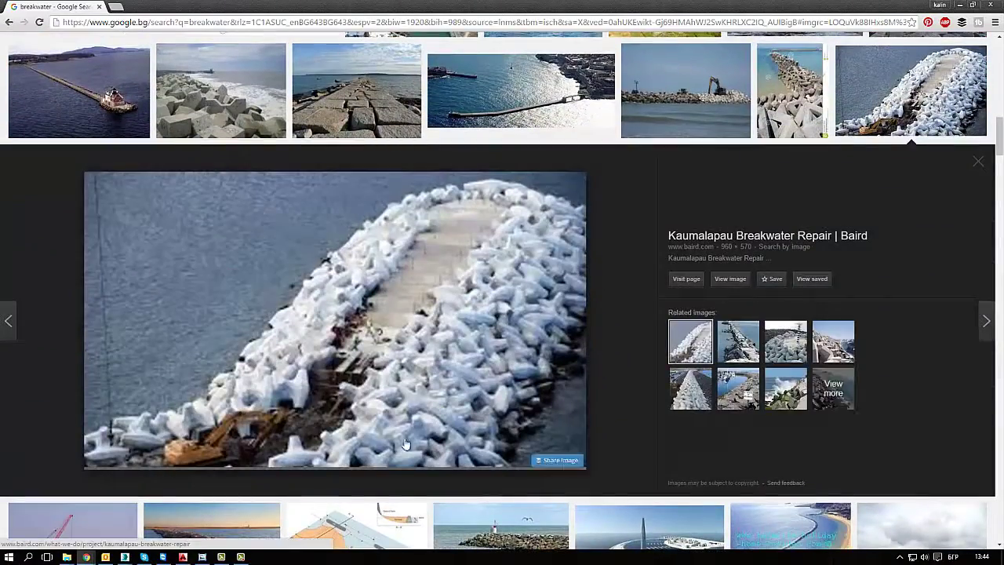
pyautogui.click(730, 280)
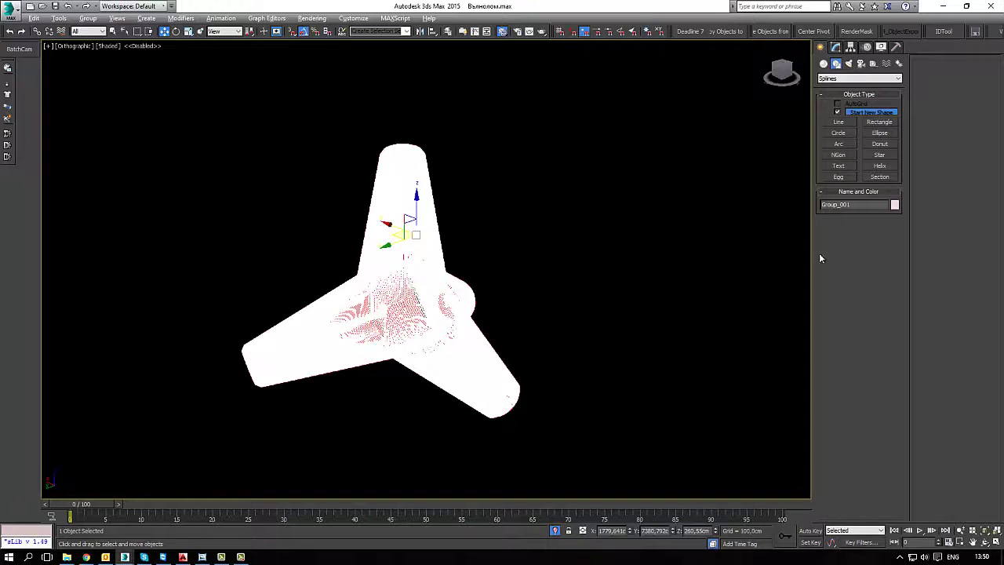
# Step: Reselect the isolated tetrapod and examine its shape from several angles
pyautogui.click(542, 284)
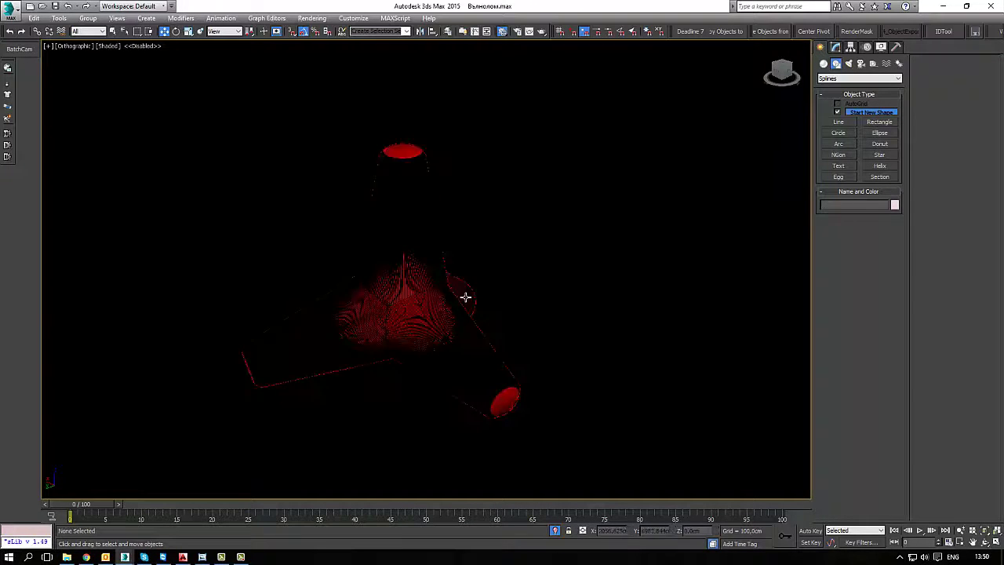
pyautogui.click(436, 340)
pyautogui.keyDown('alt'); pyautogui.moveTo(436, 340); pyautogui.dragTo(537, 300, button='middle'); pyautogui.keyUp('alt')
pyautogui.click(536, 301)
pyautogui.click(458, 352)
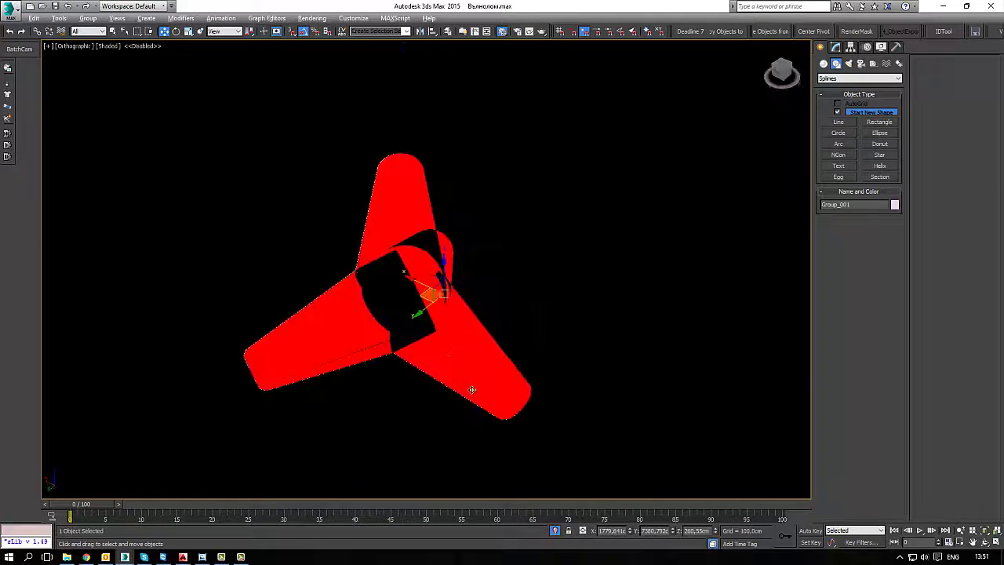
pyautogui.keyDown('alt'); pyautogui.moveTo(470, 390); pyautogui.dragTo(462, 304, button='middle'); pyautogui.keyUp('alt')
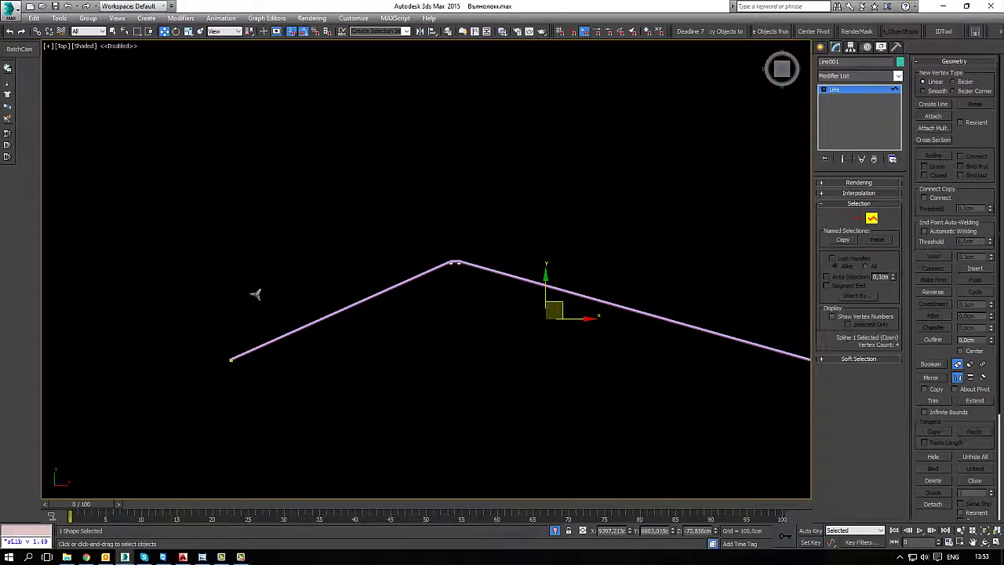
# Step: Outline the spline along the purple wall into a closed, wide strip and add an Edit Poly modifier to it
pyautogui.moveTo(990, 342); pyautogui.dragTo(959, 509)
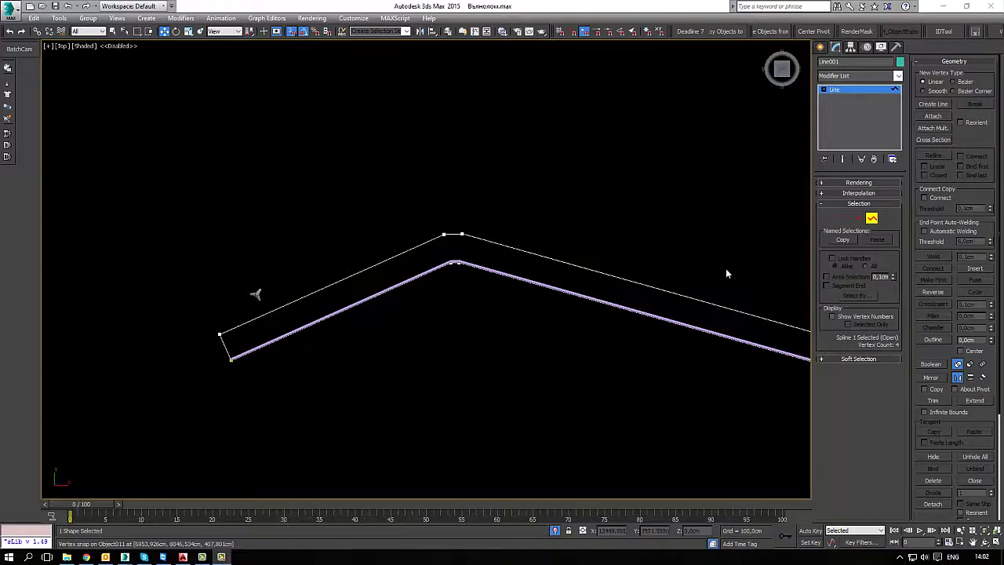
pyautogui.click(871, 218)
pyautogui.keyDown('alt'); pyautogui.moveTo(521, 348); pyautogui.dragTo(588, 395, button='middle'); pyautogui.keyUp('alt')
pyautogui.click(846, 77)
pyautogui.press('e')
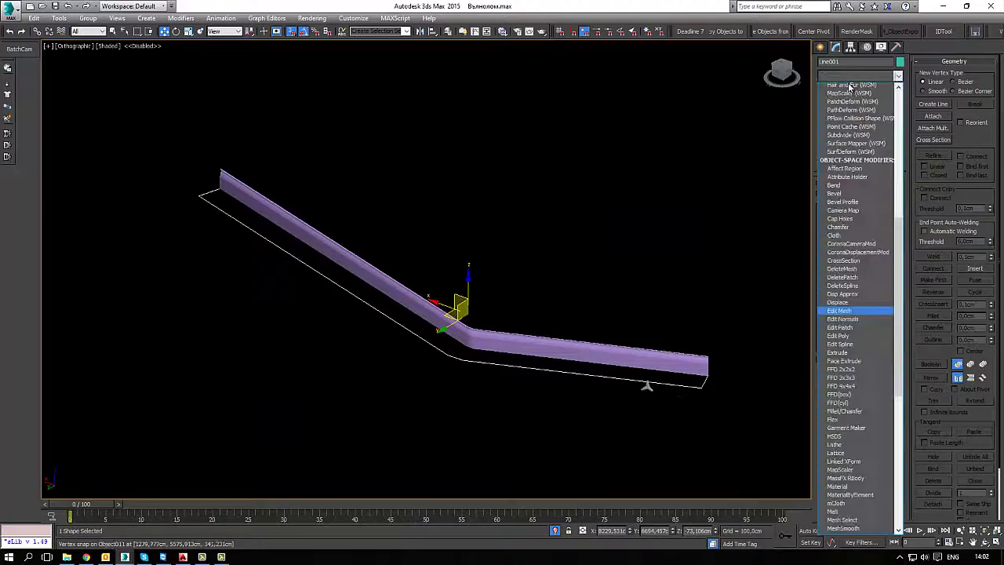
pyautogui.click(848, 112)
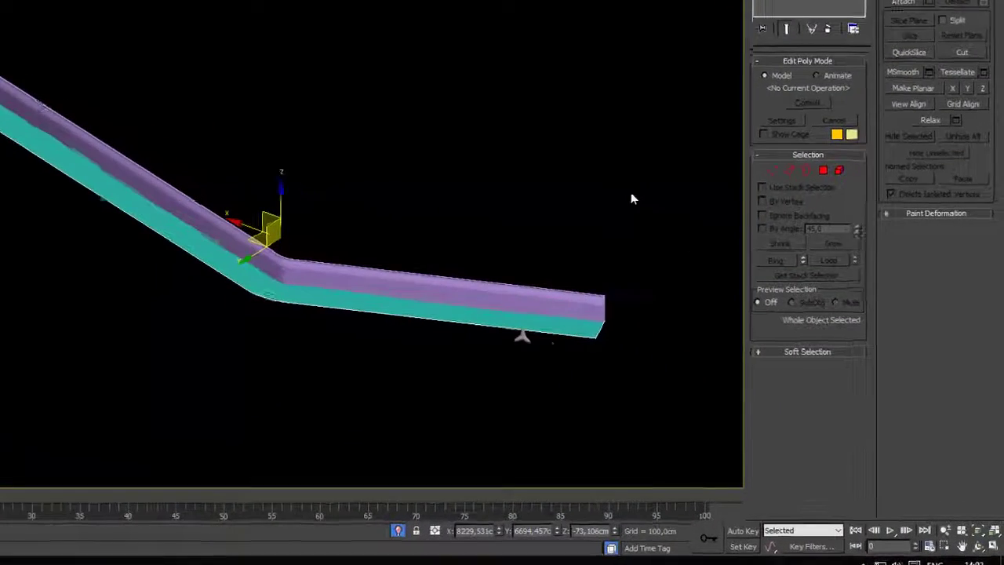
# Step: Extrude the strip's three wall-side edges upward to a height of about 623 cm to form a vertical face
pyautogui.keyDown('alt'); pyautogui.moveTo(545, 345); pyautogui.dragTo(522, 330, button='middle'); pyautogui.keyUp('alt')
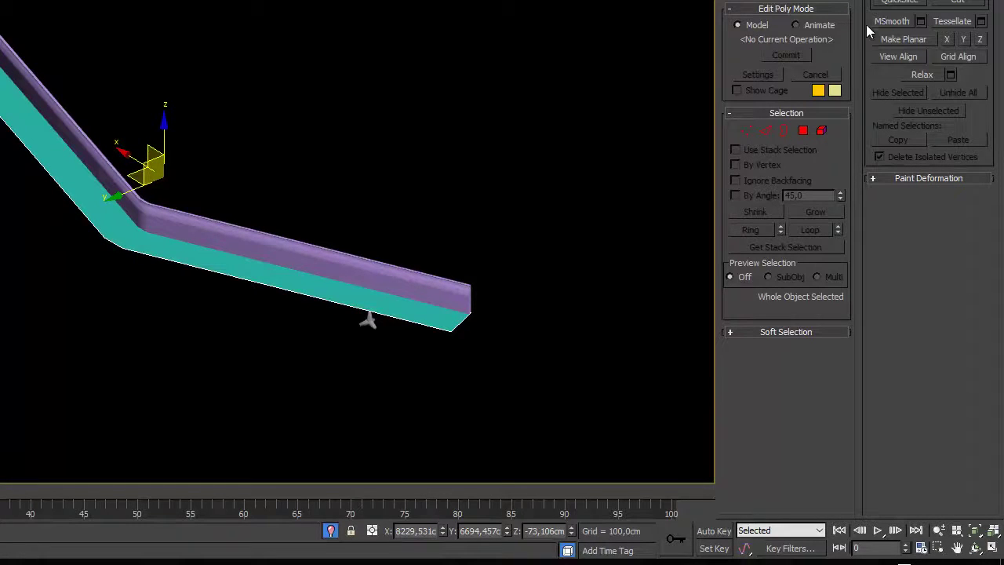
pyautogui.click(785, 131)
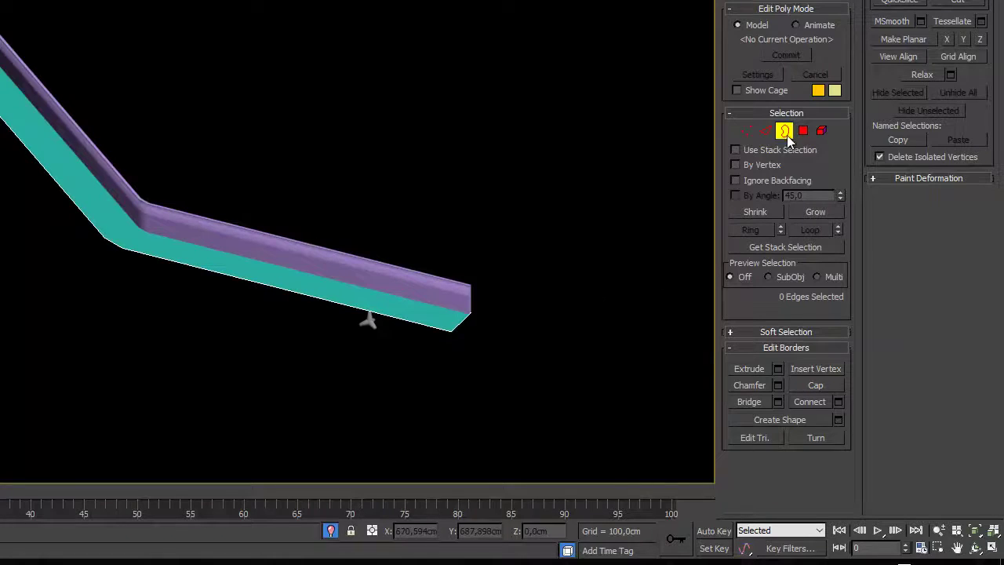
pyautogui.click(766, 131)
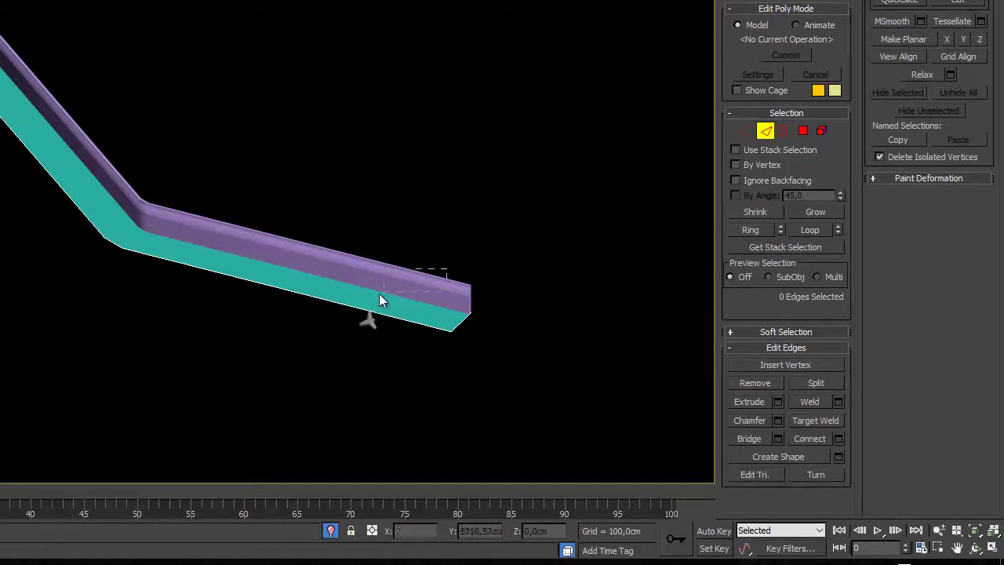
pyautogui.click(297, 259)
pyautogui.moveTo(183, 200); pyautogui.dragTo(120, 228)
pyautogui.keyDown('shift'); pyautogui.moveTo(159, 157); pyautogui.dragTo(190, 137); pyautogui.keyUp('shift')
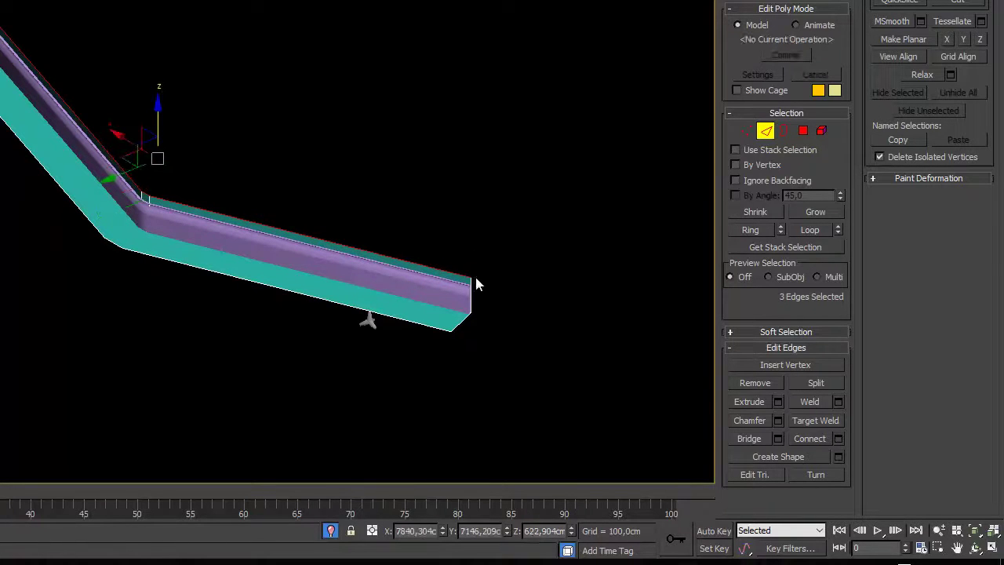
pyautogui.click(765, 130)
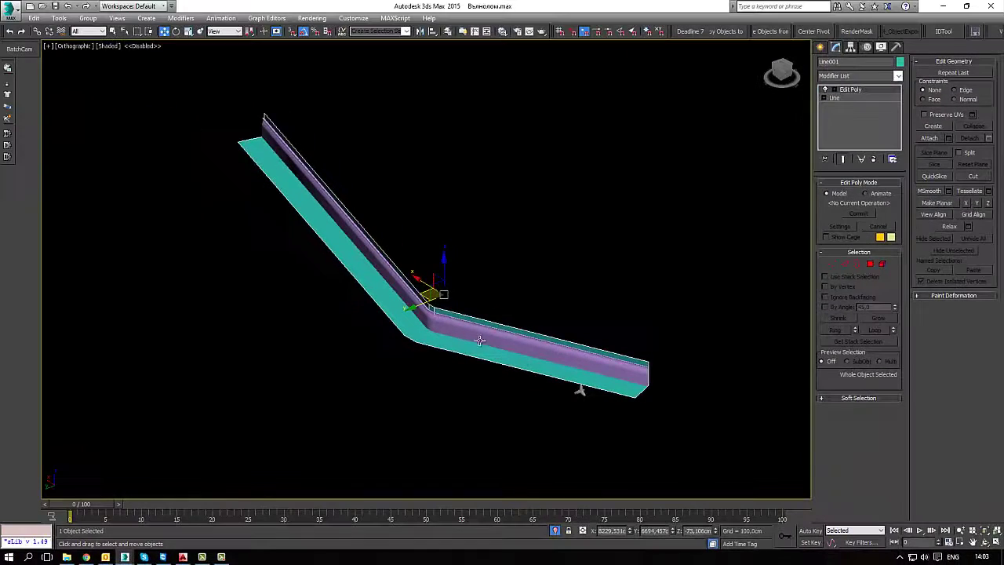
# Step: Extrude the strip's three outer edges upward to a height of about 268 cm to form a low vertical face
pyautogui.keyDown('alt'); pyautogui.moveTo(452, 344); pyautogui.dragTo(444, 333, button='middle'); pyautogui.keyUp('alt')
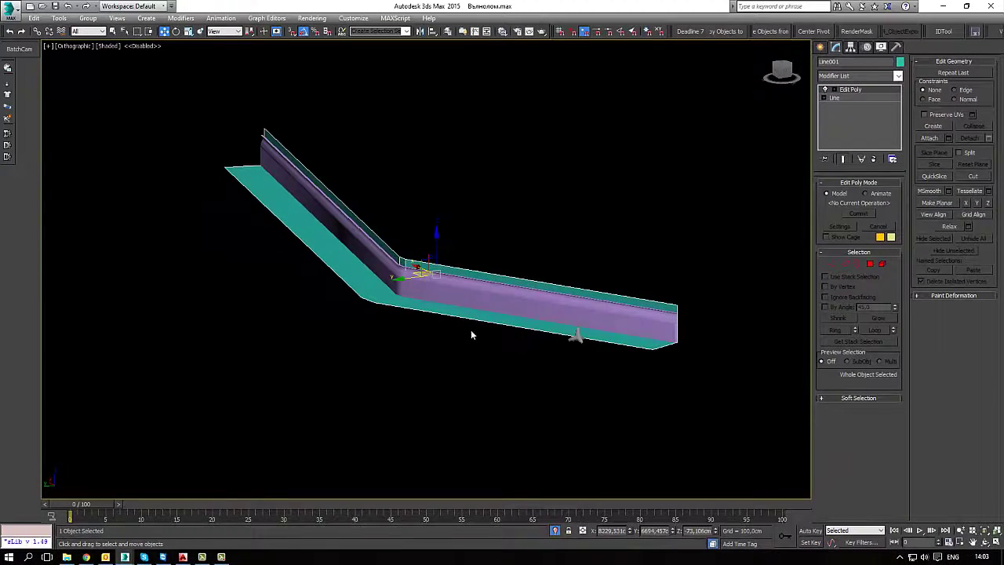
pyautogui.press('p')
pyautogui.moveTo(394, 371); pyautogui.dragTo(346, 357, button='middle')
pyautogui.keyDown('alt'); pyautogui.moveTo(595, 400); pyautogui.dragTo(536, 322, button='middle'); pyautogui.keyUp('alt')
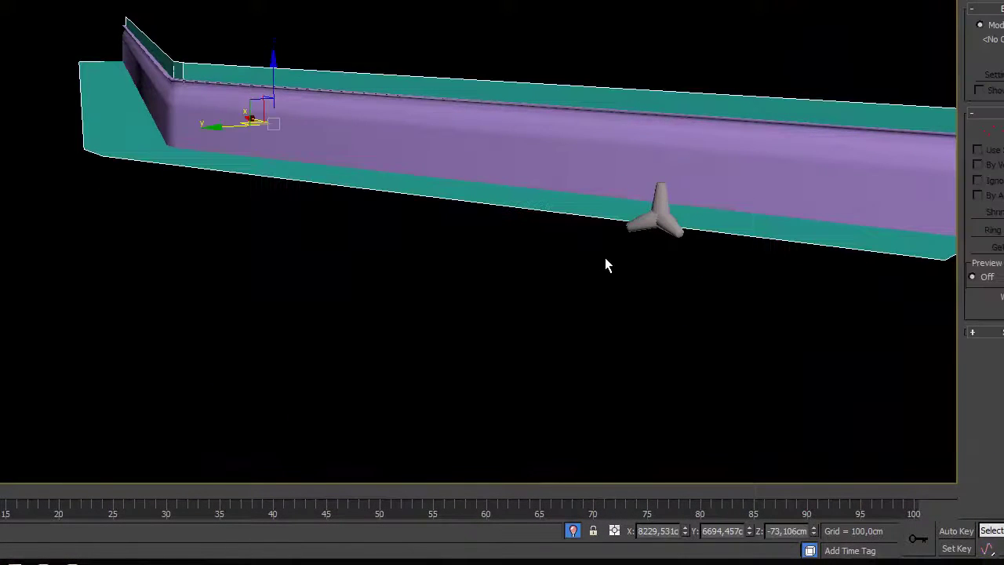
pyautogui.keyDown('alt'); pyautogui.moveTo(605, 266); pyautogui.dragTo(606, 280, button='middle'); pyautogui.keyUp('alt')
pyautogui.press('2')
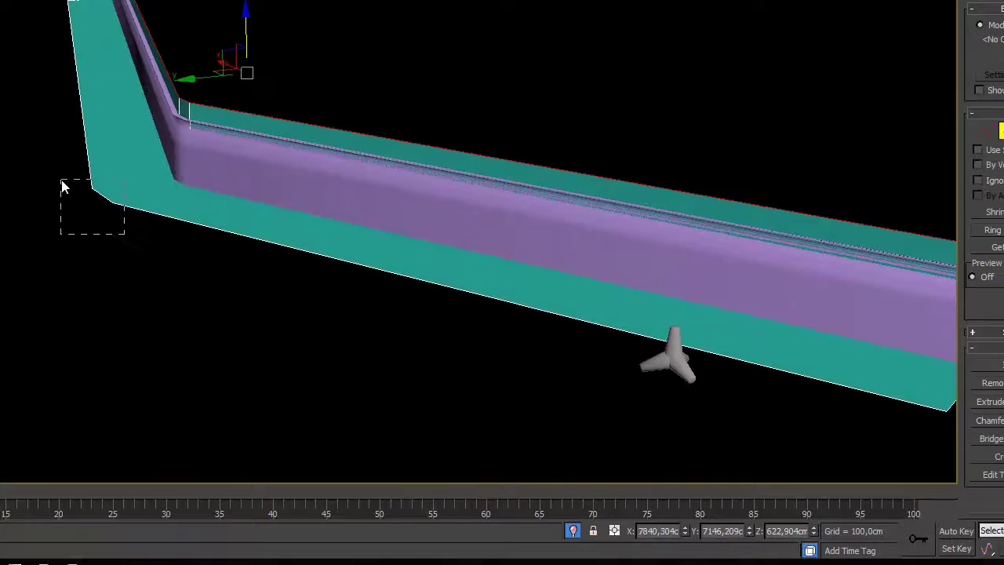
pyautogui.moveTo(62, 180); pyautogui.dragTo(49, 166)
pyautogui.keyDown('shift'); pyautogui.moveTo(174, 123); pyautogui.dragTo(175, 102); pyautogui.keyUp('shift')
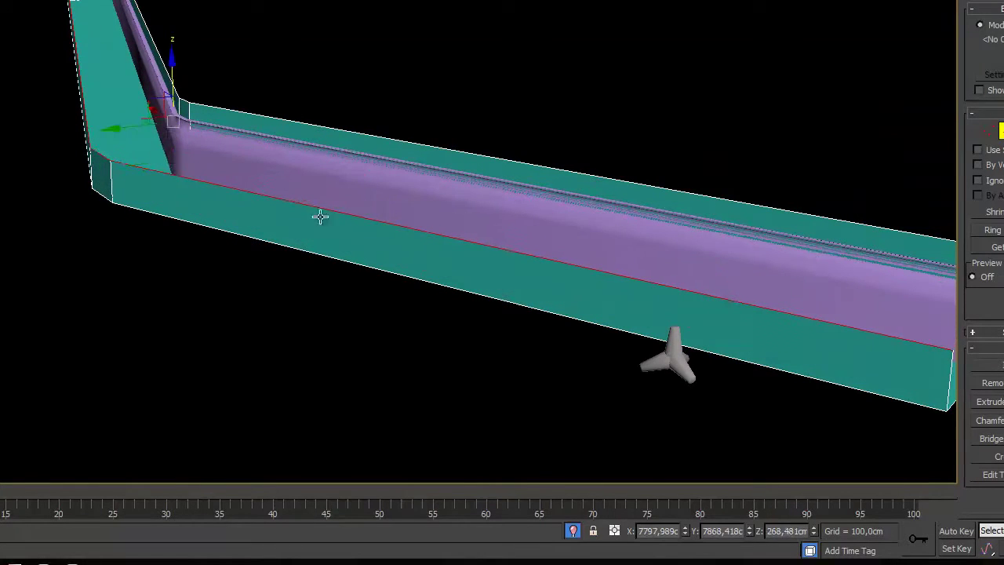
pyautogui.click(1001, 132)
# Step: Align the container's inner edge with the outer edge of the purple wall at the corner in the top view
pyautogui.keyDown('alt'); pyautogui.moveTo(520, 298); pyautogui.dragTo(498, 233, button='middle'); pyautogui.keyUp('alt')
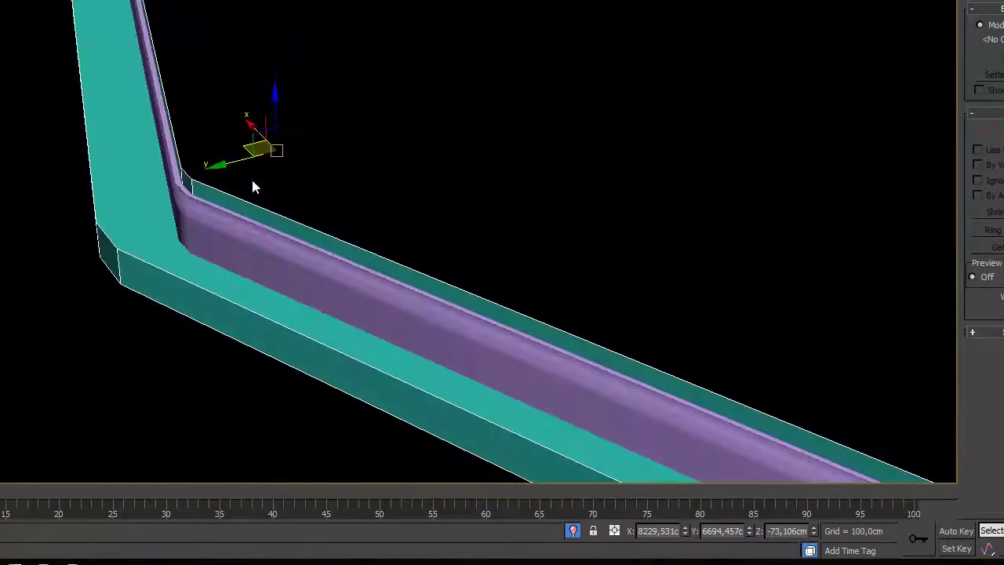
pyautogui.press('t')
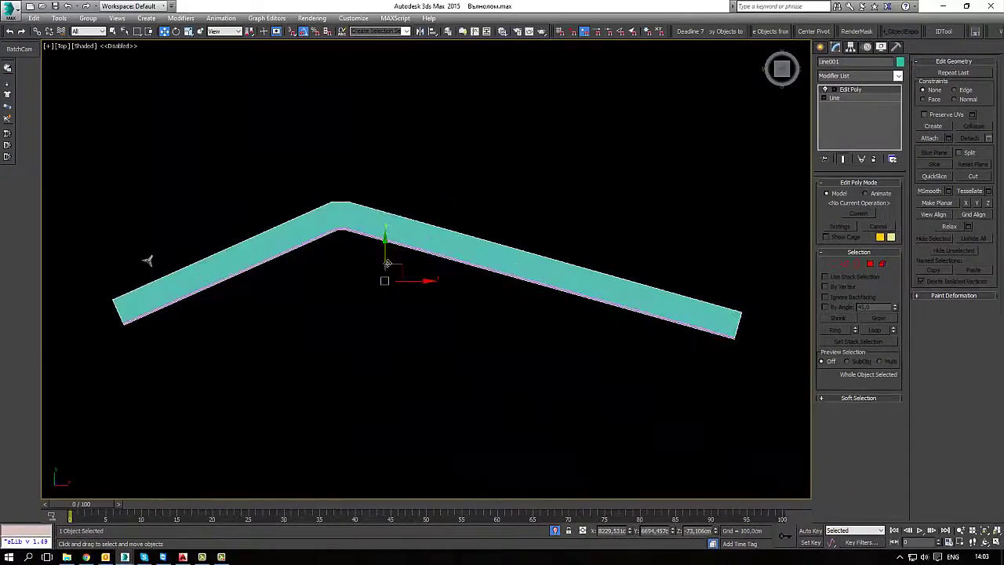
pyautogui.scroll(5, 392, 236)
pyautogui.scroll(2, 600, 383)
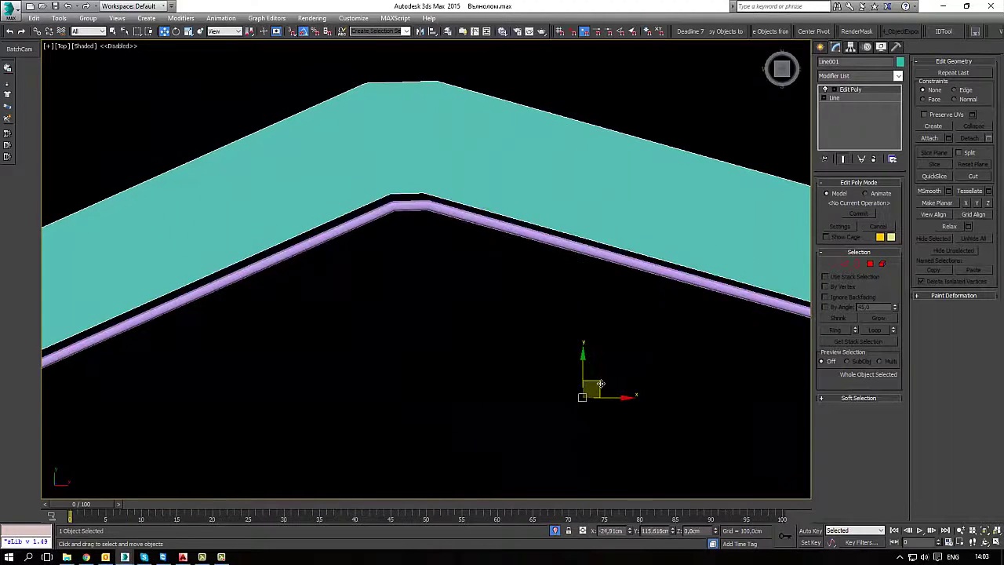
pyautogui.moveTo(600, 384); pyautogui.dragTo(604, 390)
pyautogui.scroll(4, 440, 205)
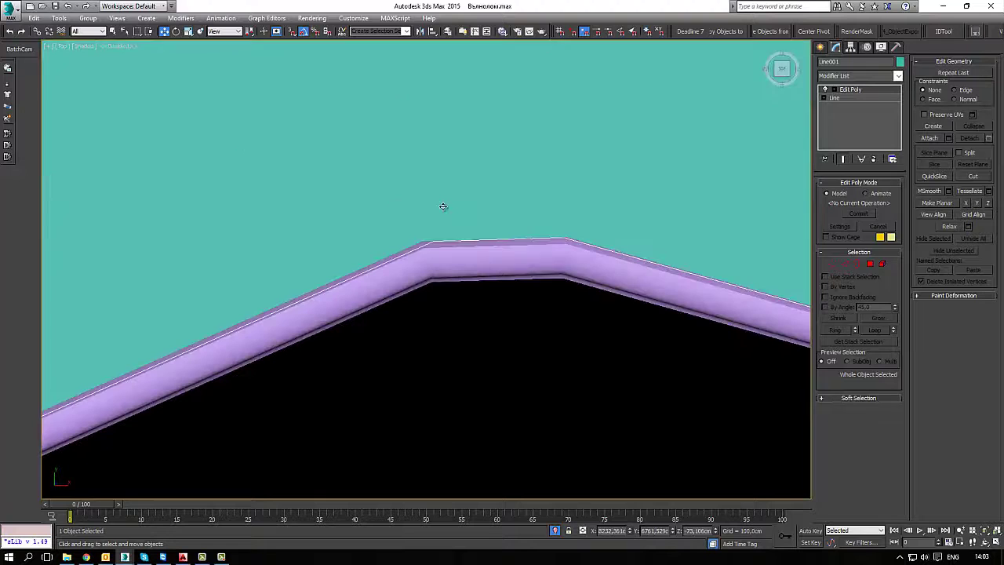
pyautogui.press('s')
pyautogui.moveTo(414, 195); pyautogui.dragTo(426, 233)
# Step: Raise the container vertically beside the purple wall to adjust its height
pyautogui.keyDown('alt'); pyautogui.moveTo(426, 233); pyautogui.dragTo(451, 364, button='middle'); pyautogui.keyUp('alt')
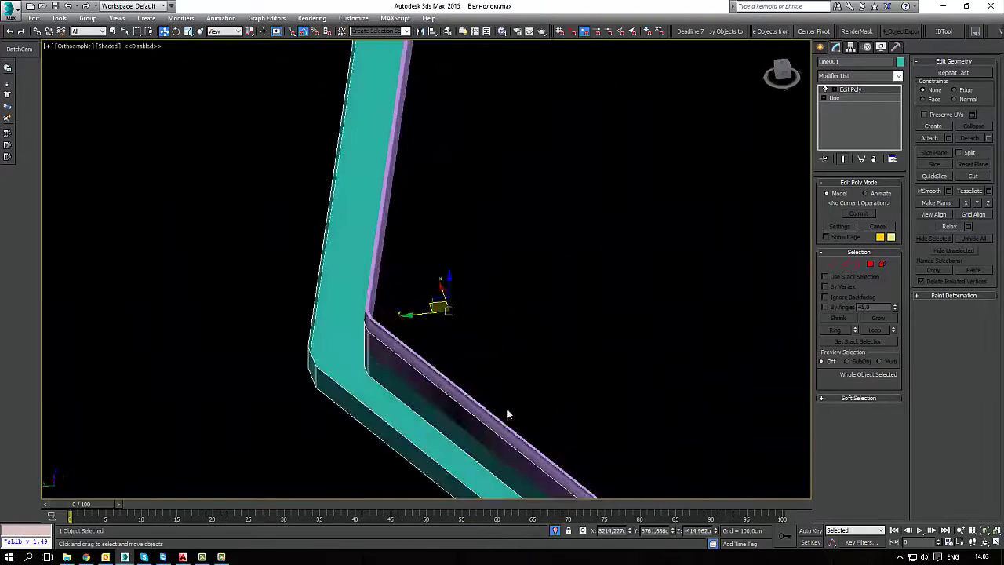
pyautogui.scroll(-3, 507, 408)
pyautogui.keyDown('alt'); pyautogui.moveTo(507, 408); pyautogui.dragTo(486, 301, button='middle'); pyautogui.keyUp('alt')
pyautogui.press('s')
pyautogui.moveTo(461, 286); pyautogui.dragTo(464, 241)
pyautogui.keyDown('alt'); pyautogui.moveTo(464, 241); pyautogui.dragTo(459, 255, button='middle'); pyautogui.keyUp('alt')
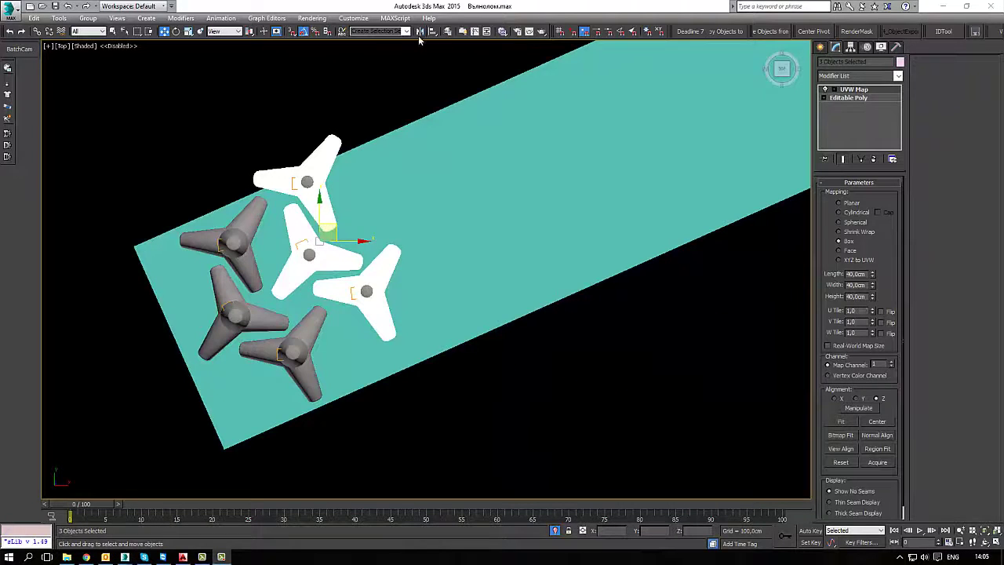
# Step: Try mirroring the three selected tetrapods about the Y axis without cloning, and delete them
pyautogui.click(420, 32)
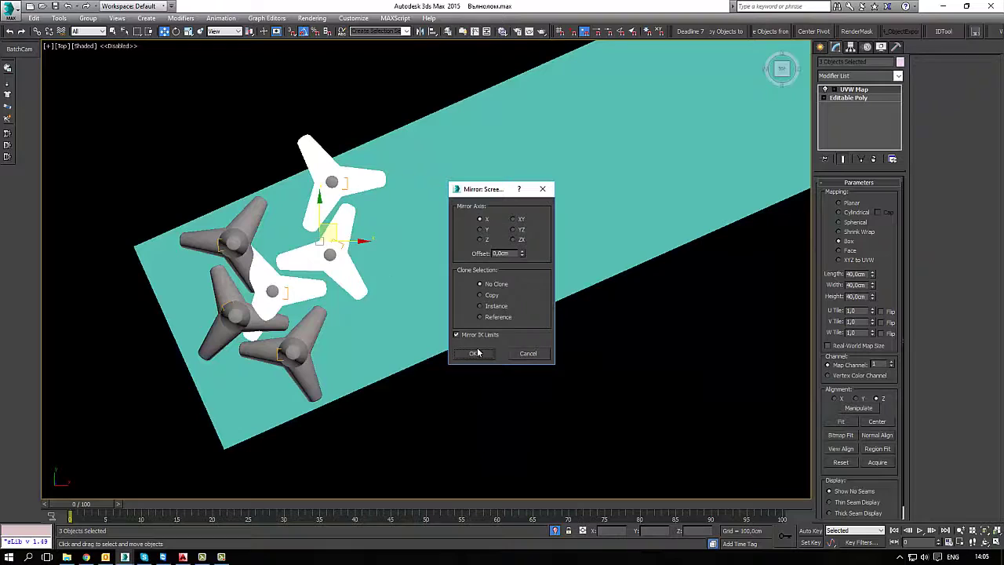
pyautogui.click(481, 230)
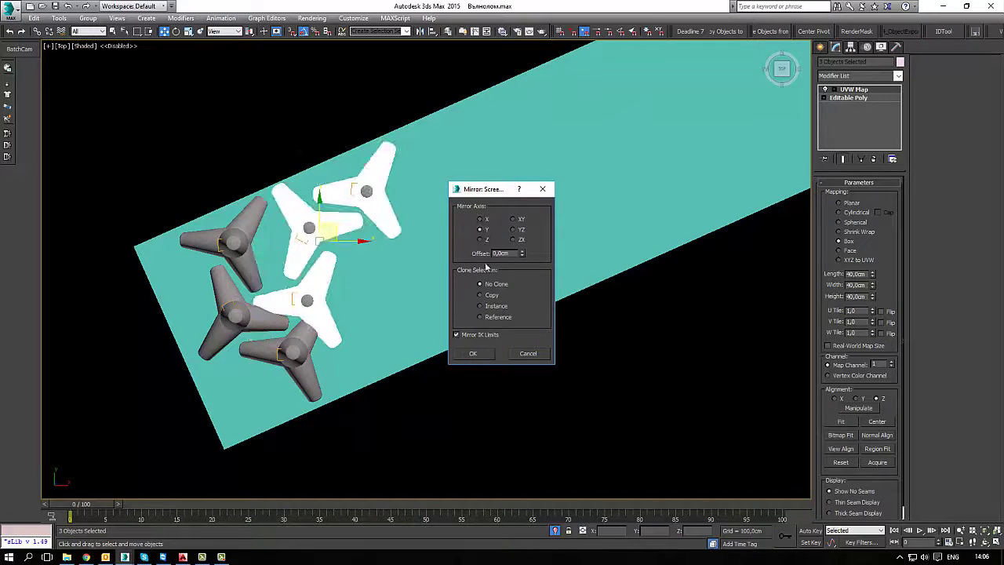
pyautogui.click(473, 354)
pyautogui.moveTo(337, 224)
pyautogui.mouseDown()
pyautogui.moveTo(349, 194)
pyautogui.moveTo(337, 166)
pyautogui.moveTo(411, 275)
pyautogui.moveTo(391, 273)
pyautogui.moveTo(396, 252)
pyautogui.moveTo(358, 222)
pyautogui.moveTo(322, 224)
pyautogui.mouseUp()
pyautogui.press('e')
pyautogui.press('Delete')
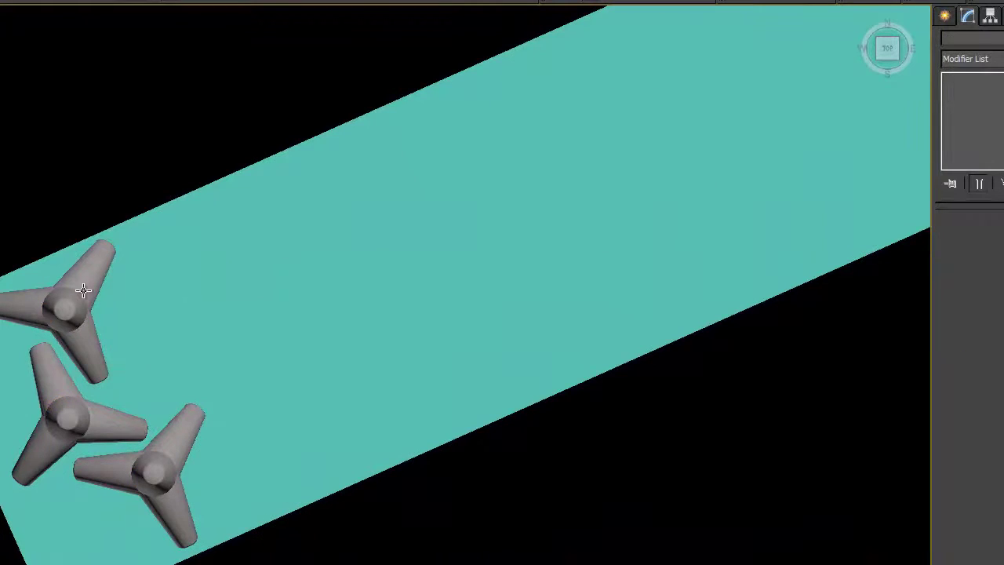
# Step: Mirror the three remaining tetrapods about the X axis as instances
pyautogui.click(84, 290)
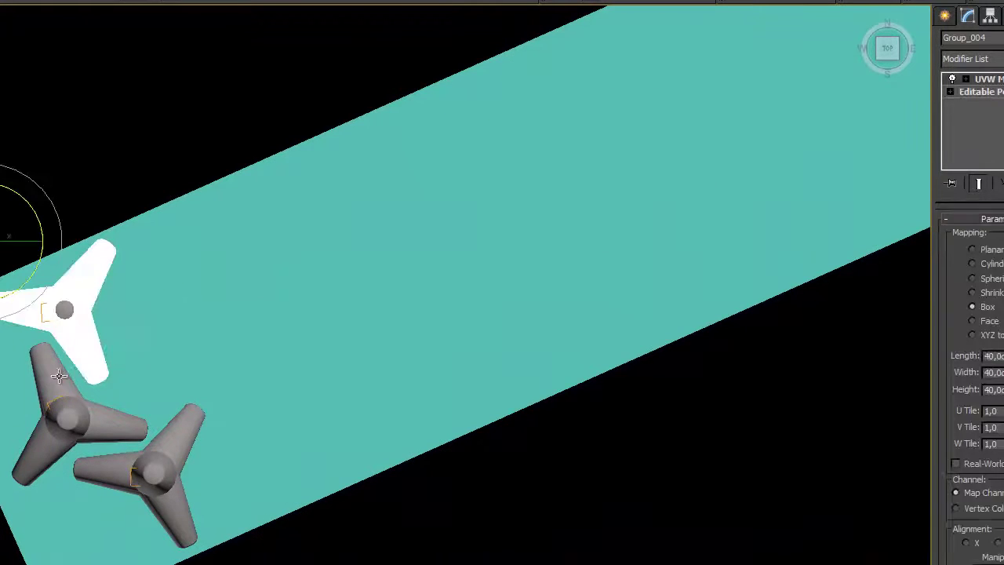
pyautogui.keyDown('ctrl'); pyautogui.click(114, 405); pyautogui.keyUp('ctrl')
pyautogui.keyDown('ctrl'); pyautogui.click(142, 469); pyautogui.keyUp('ctrl')
pyautogui.press('w')
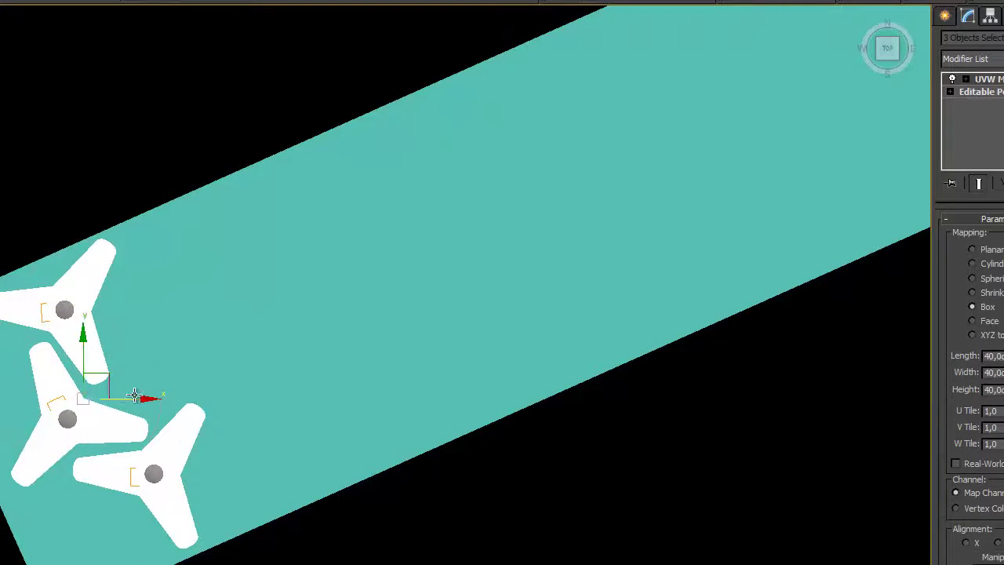
pyautogui.click(348, 3)
pyautogui.click(455, 405)
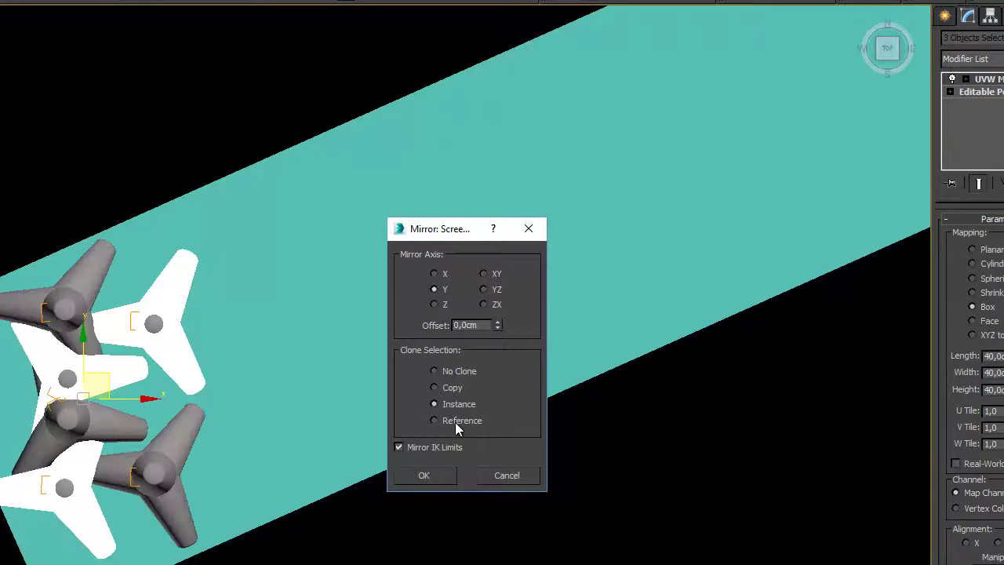
pyautogui.click(436, 274)
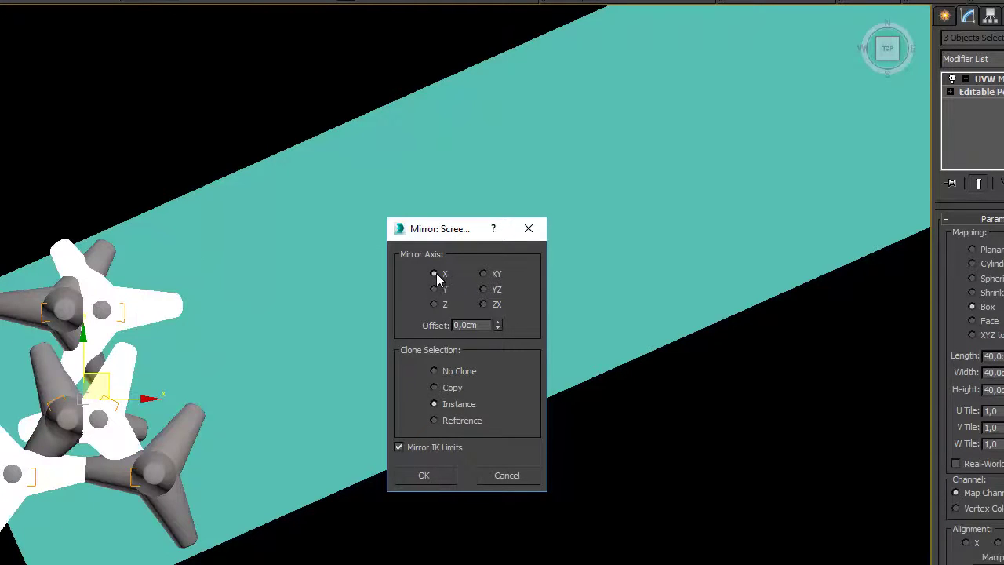
pyautogui.click(427, 476)
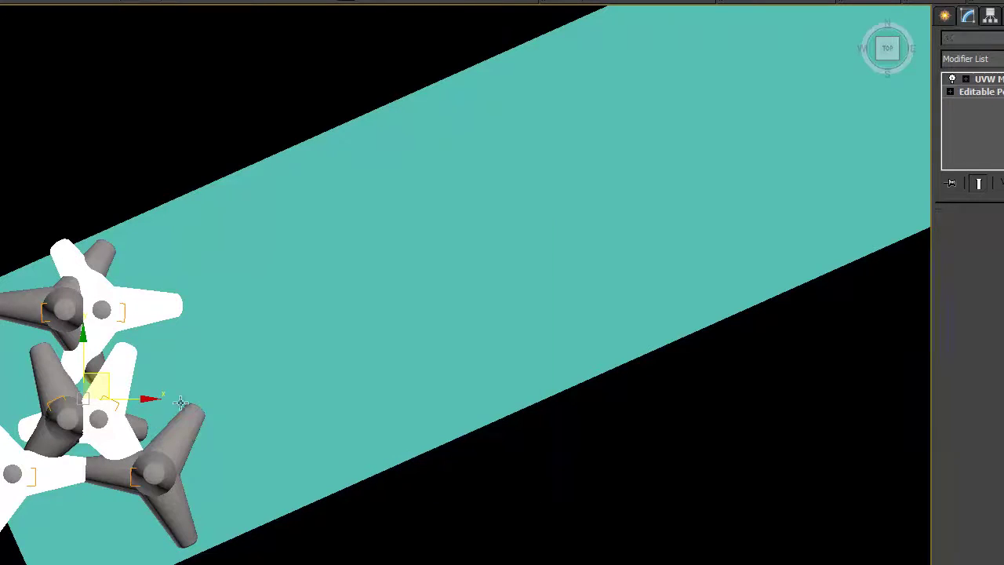
# Step: Nest the mirrored trio beside the first one and shift its outermost tetrapod to the strip's wall side
pyautogui.moveTo(93, 382); pyautogui.dragTo(264, 236)
pyautogui.press('e')
pyautogui.press('w')
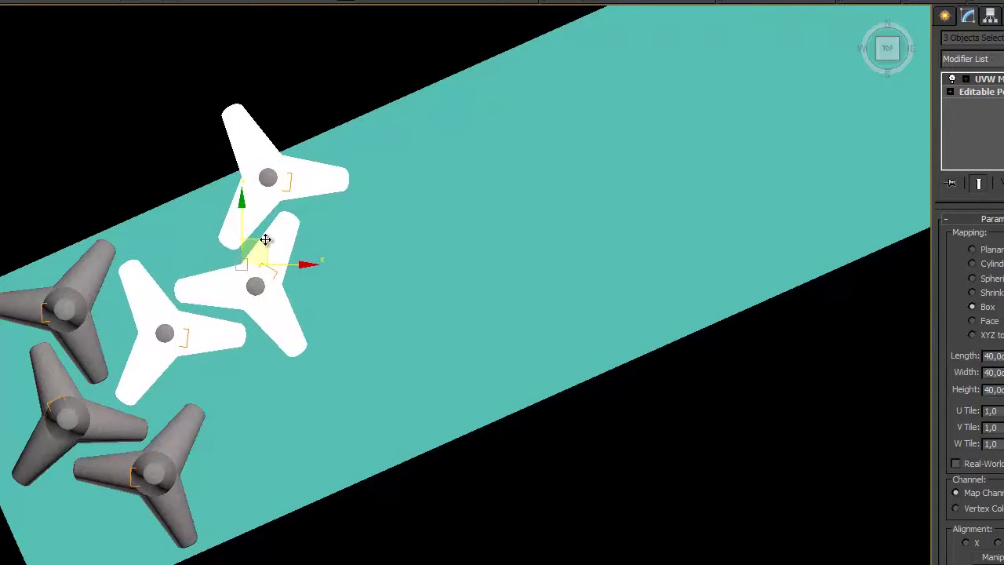
pyautogui.click(259, 182)
pyautogui.moveTo(375, 91); pyautogui.dragTo(353, 348)
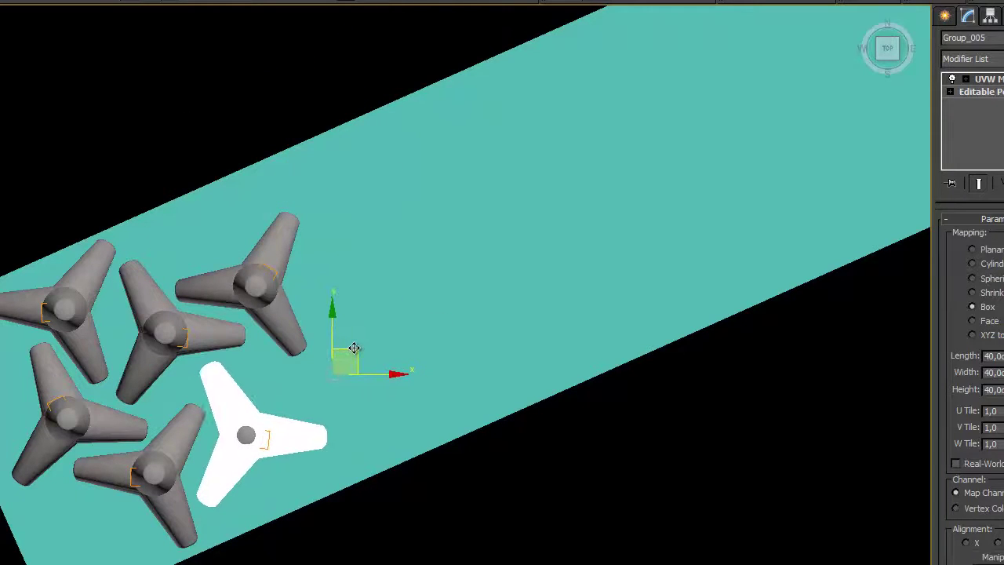
# Step: Select all six tetrapods and clone them once as instances further along the strip
pyautogui.keyDown('ctrl'); pyautogui.click(280, 308); pyautogui.keyUp('ctrl')
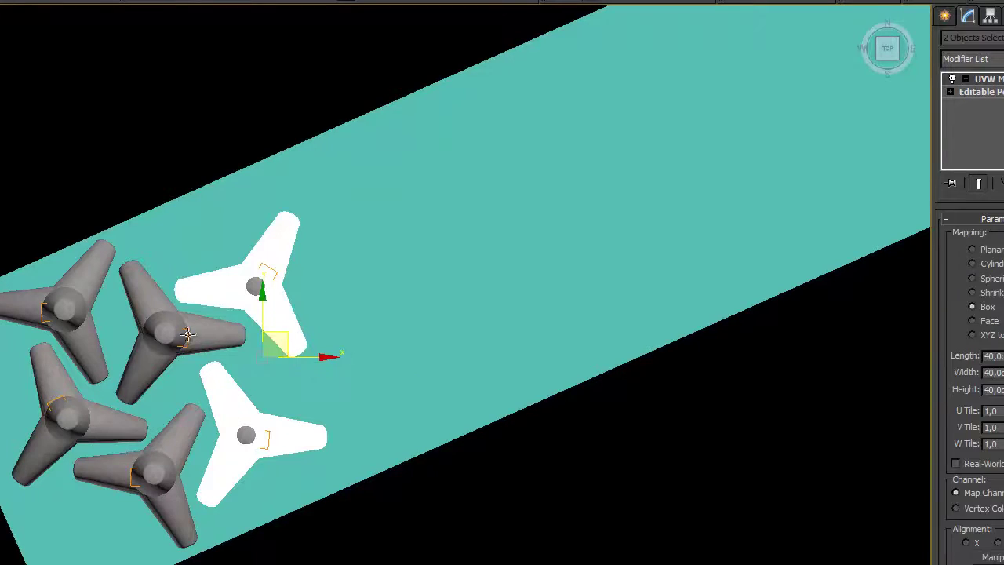
pyautogui.keyDown('ctrl'); pyautogui.click(157, 334); pyautogui.keyUp('ctrl')
pyautogui.keyDown('ctrl'); pyautogui.click(79, 314); pyautogui.keyUp('ctrl')
pyautogui.keyDown('ctrl'); pyautogui.click(79, 423); pyautogui.keyUp('ctrl')
pyautogui.keyDown('ctrl'); pyautogui.click(137, 464); pyautogui.keyUp('ctrl')
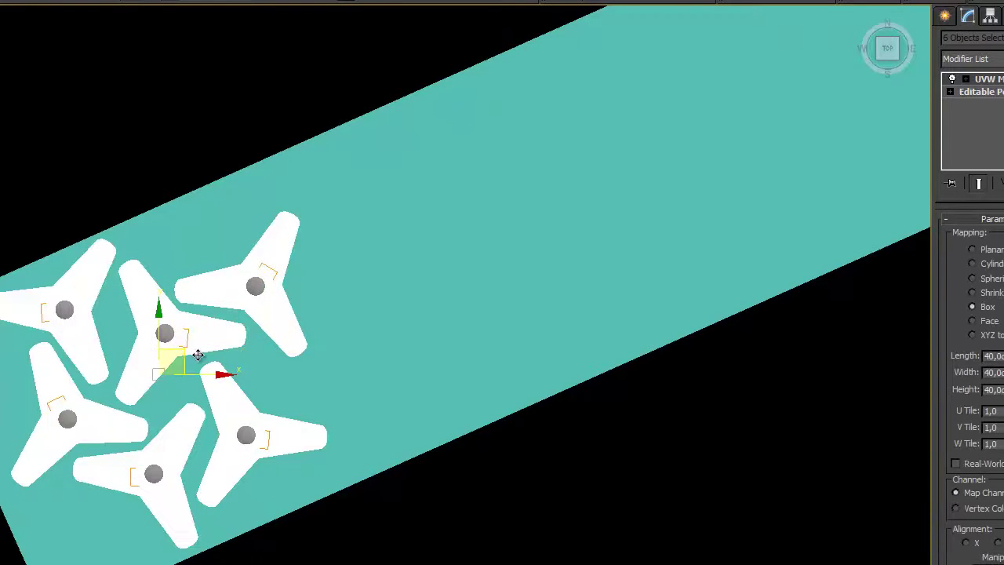
pyautogui.moveTo(174, 354)
pyautogui.keyDown('shift'); pyautogui.mouseDown()
pyautogui.moveTo(463, 302)
pyautogui.moveTo(466, 180)
pyautogui.moveTo(480, 278)
pyautogui.moveTo(471, 298)
pyautogui.moveTo(495, 216)
pyautogui.moveTo(457, 158)
pyautogui.mouseUp(); pyautogui.keyUp('shift')
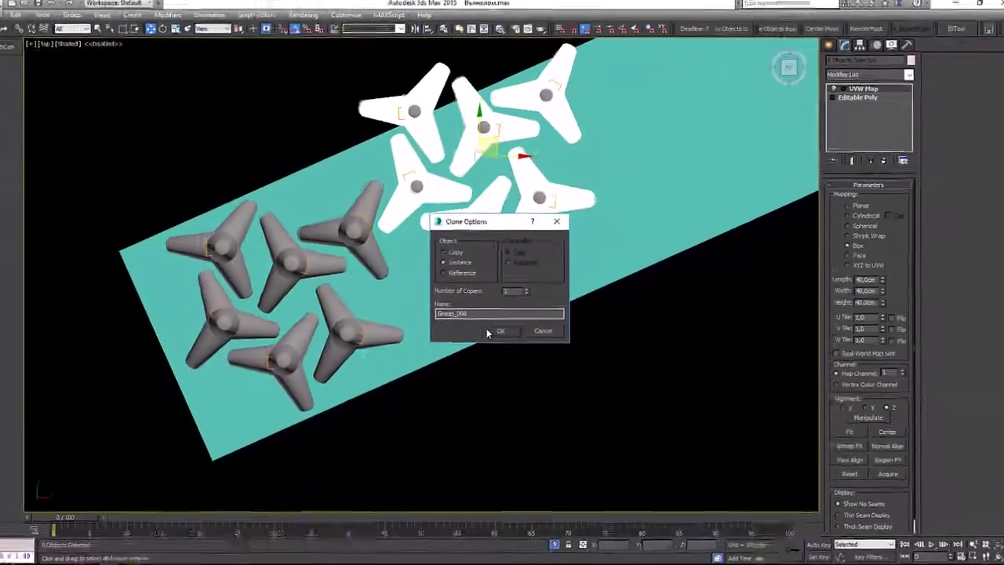
pyautogui.click(483, 383)
# Step: Clone the copied set of six tetrapods as a series of instances towards the strip's bend
pyautogui.moveTo(407, 358); pyautogui.dragTo(222, 466, button='middle')
pyautogui.moveTo(351, 225)
pyautogui.keyDown('shift'); pyautogui.mouseDown()
pyautogui.moveTo(544, 197)
pyautogui.moveTo(544, 157)
pyautogui.moveTo(565, 186)
pyautogui.moveTo(557, 179)
pyautogui.moveTo(550, 192)
pyautogui.moveTo(539, 168)
pyautogui.moveTo(560, 185)
pyautogui.mouseUp(); pyautogui.keyUp('shift')
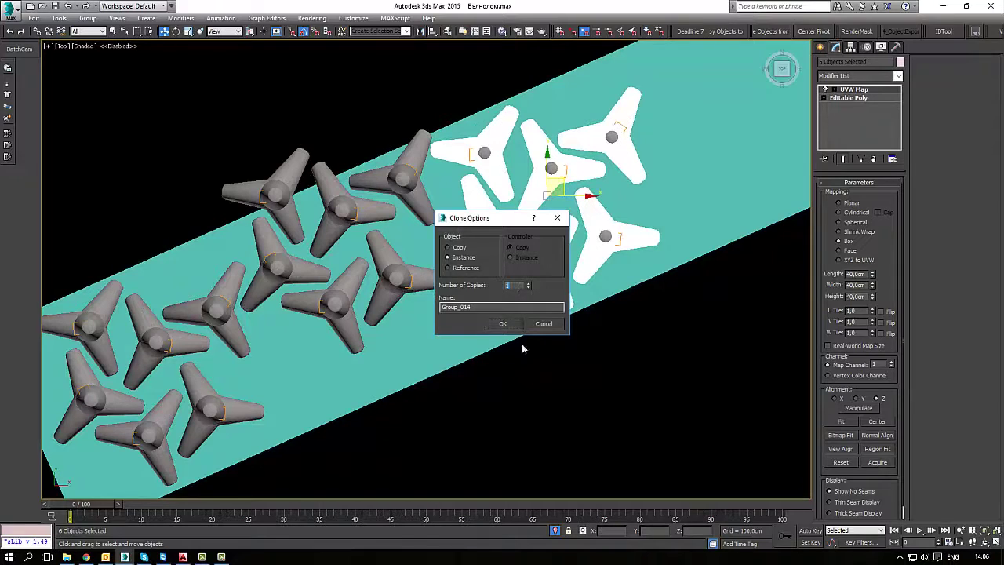
pyautogui.click(502, 324)
pyautogui.scroll(-6, 641, 309)
pyautogui.scroll(4, 477, 363)
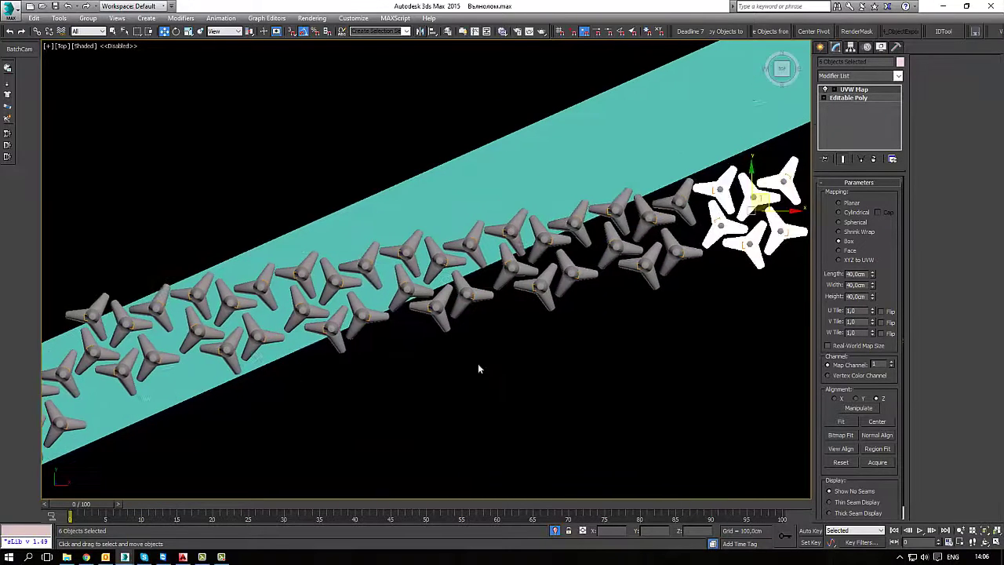
pyautogui.scroll(-3, 568, 371)
pyautogui.moveTo(570, 370); pyautogui.dragTo(505, 374, button='middle')
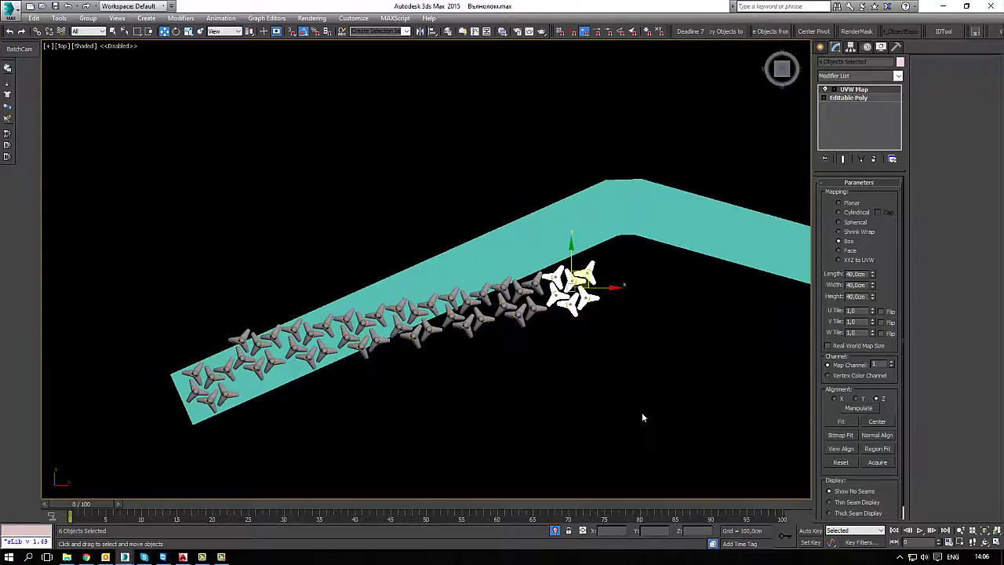
# Step: Rotate all the copied tetrapod sets together by 15° about Z and move them onto the strip
pyautogui.moveTo(259, 268); pyautogui.dragTo(259, 269)
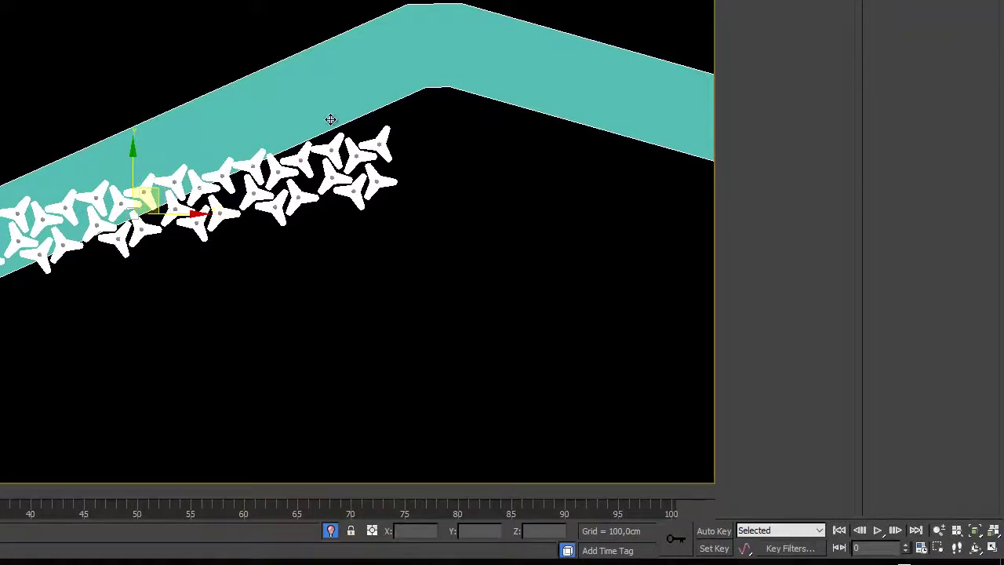
pyautogui.press('e')
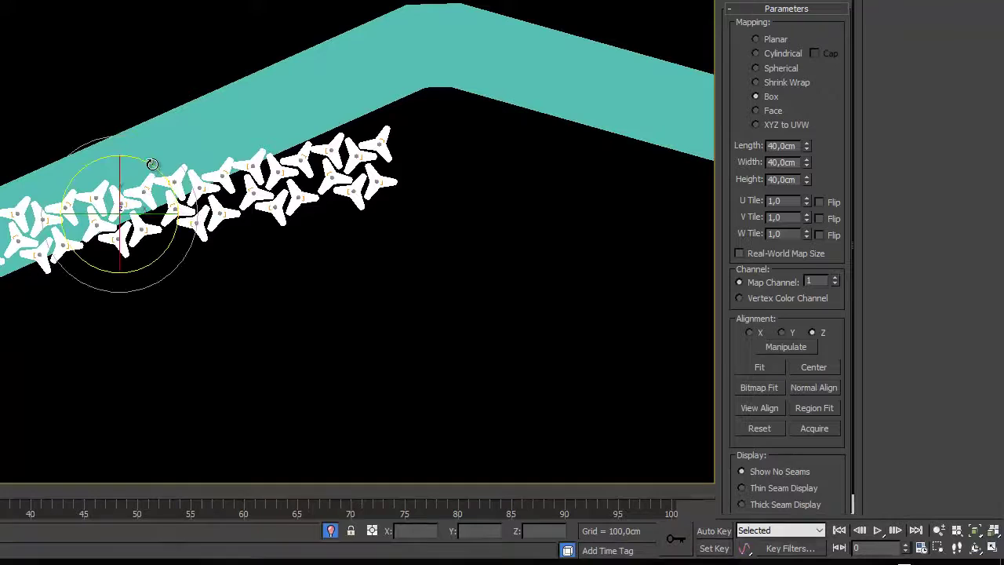
pyautogui.moveTo(152, 164); pyautogui.dragTo(129, 158)
pyautogui.hotkey('ctrl', 'z')
pyautogui.press('w')
pyautogui.press('e')
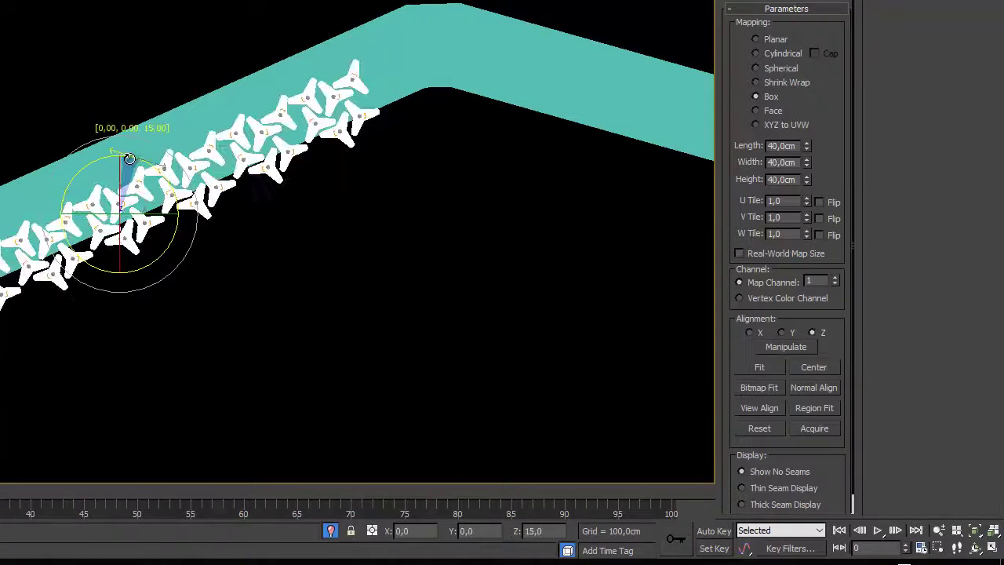
pyautogui.press('w')
pyautogui.moveTo(128, 201); pyautogui.dragTo(137, 145)
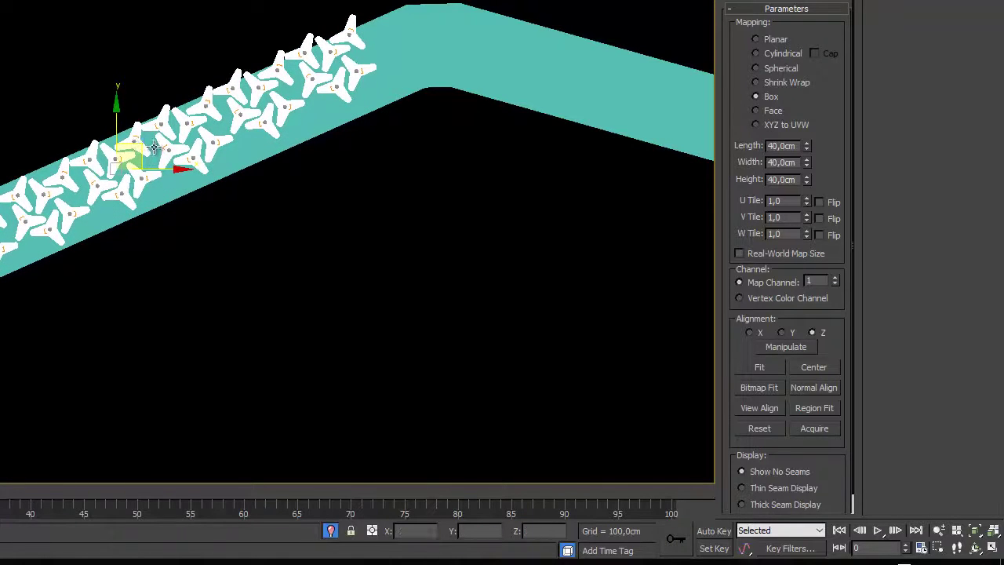
# Step: Rotate the copied sets by -5° about Z and shift them towards the strip's wall side
pyautogui.press('e')
pyautogui.moveTo(148, 120); pyautogui.dragTo(150, 118)
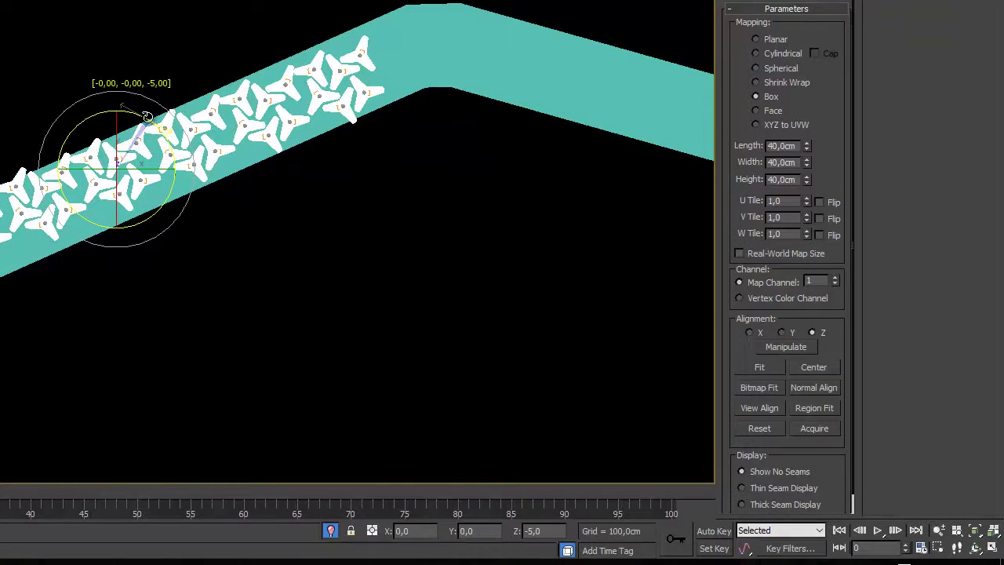
pyautogui.press('w')
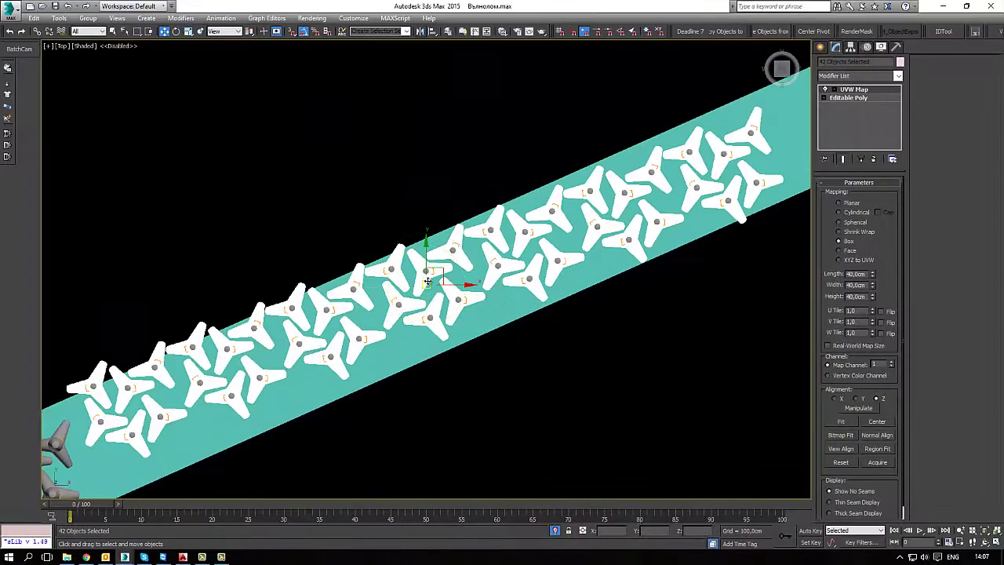
pyautogui.moveTo(427, 281); pyautogui.dragTo(435, 295)
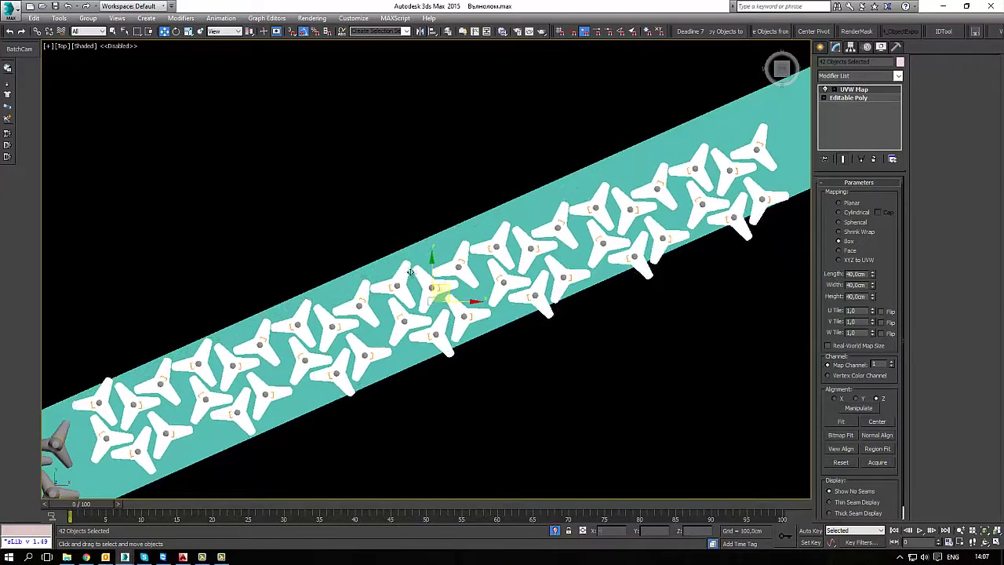
# Step: Rotate the copied sets by a Z offset of 2.1° and centre them across the strip's width
pyautogui.rightClick(176, 31)
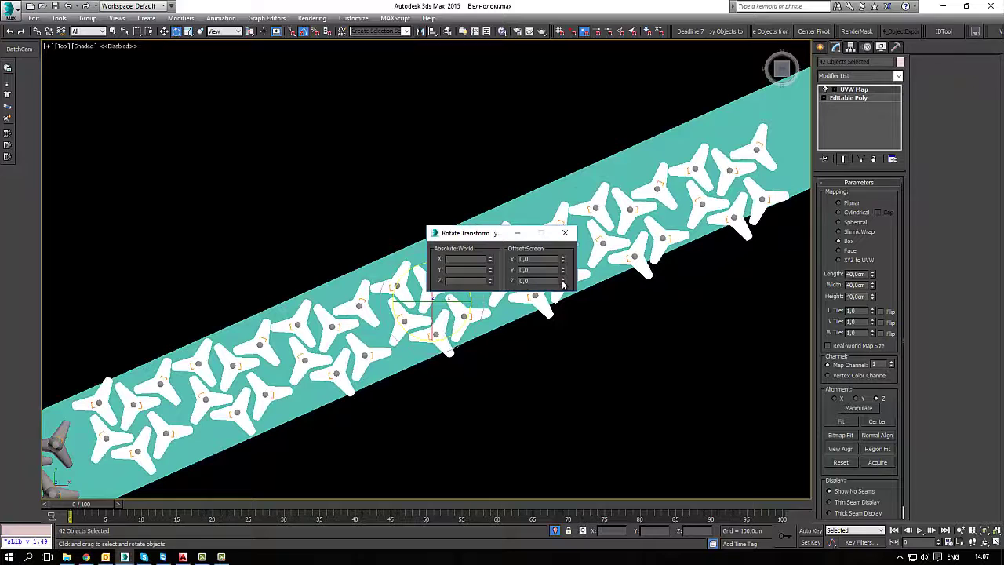
pyautogui.moveTo(558, 266); pyautogui.dragTo(562, 270)
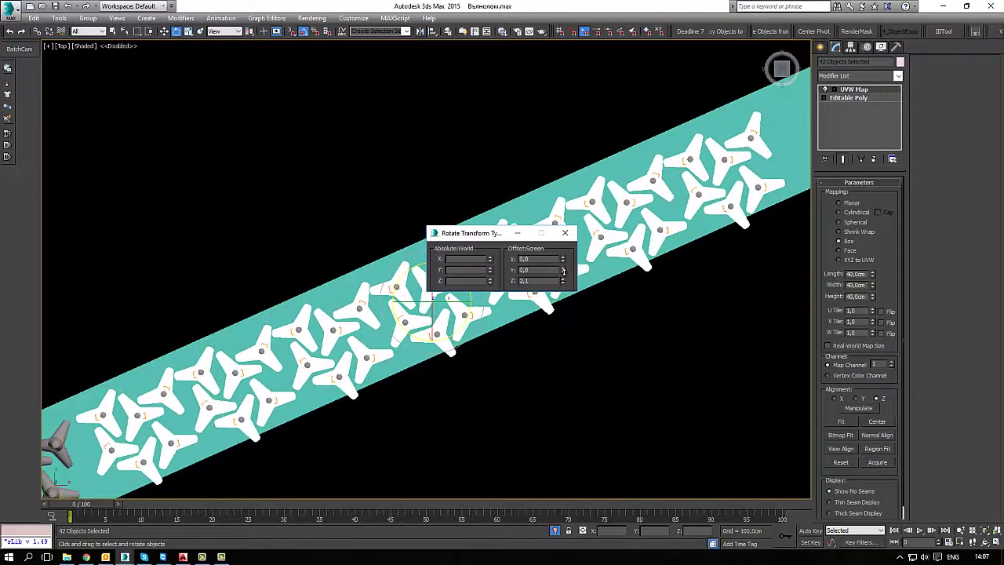
pyautogui.press('w')
pyautogui.click(565, 233)
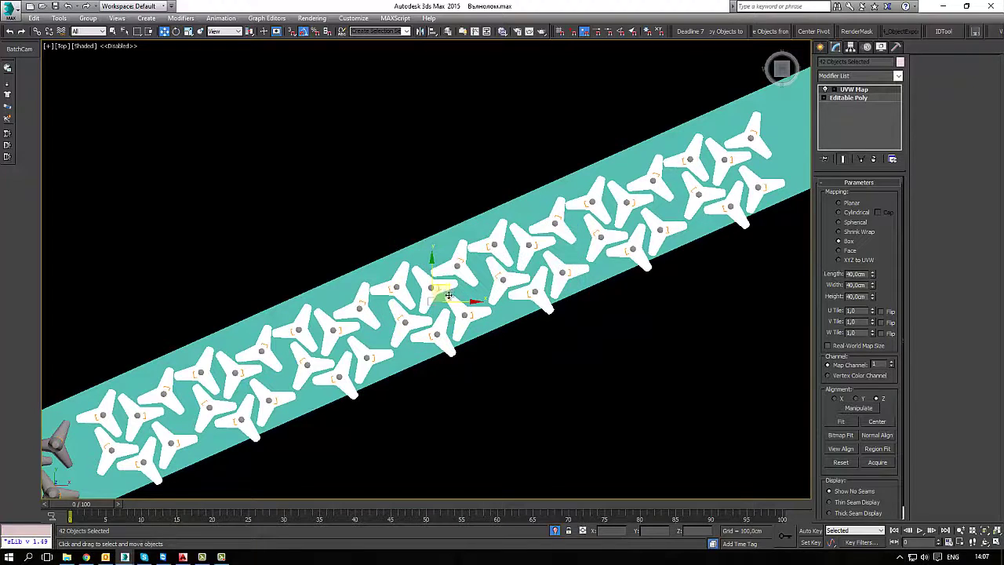
pyautogui.moveTo(441, 286); pyautogui.dragTo(443, 271)
# Step: Mirror the 42 selected tetrapods about the X axis as instances for the strip's other arm
pyautogui.scroll(-4, 549, 318)
pyautogui.moveTo(549, 318); pyautogui.dragTo(274, 295, button='middle')
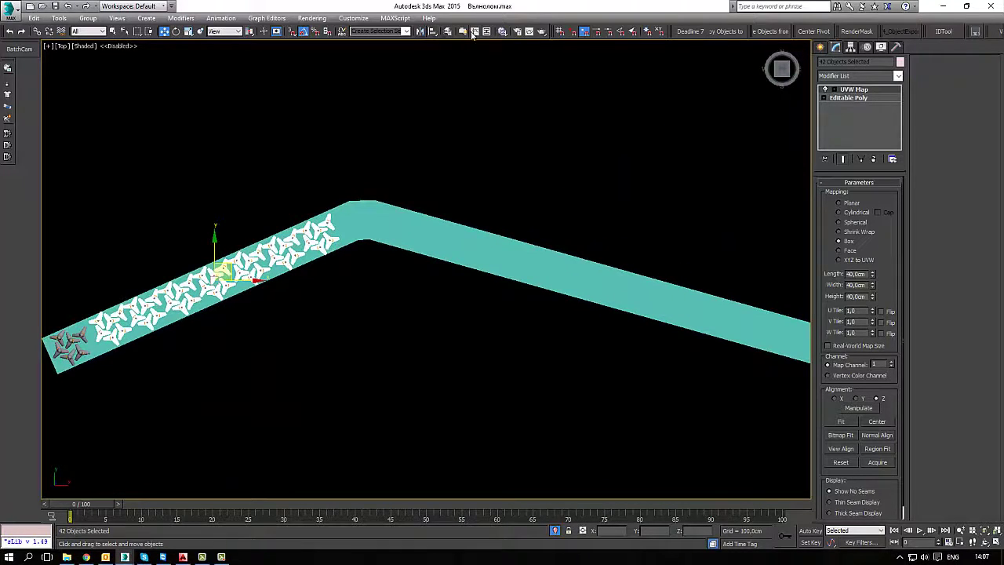
pyautogui.click(421, 31)
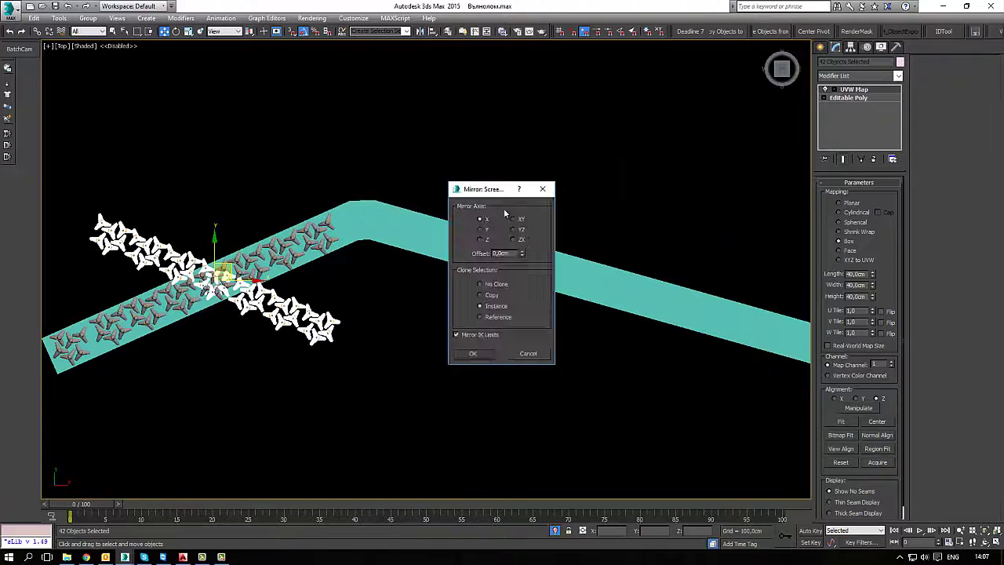
pyautogui.click(473, 353)
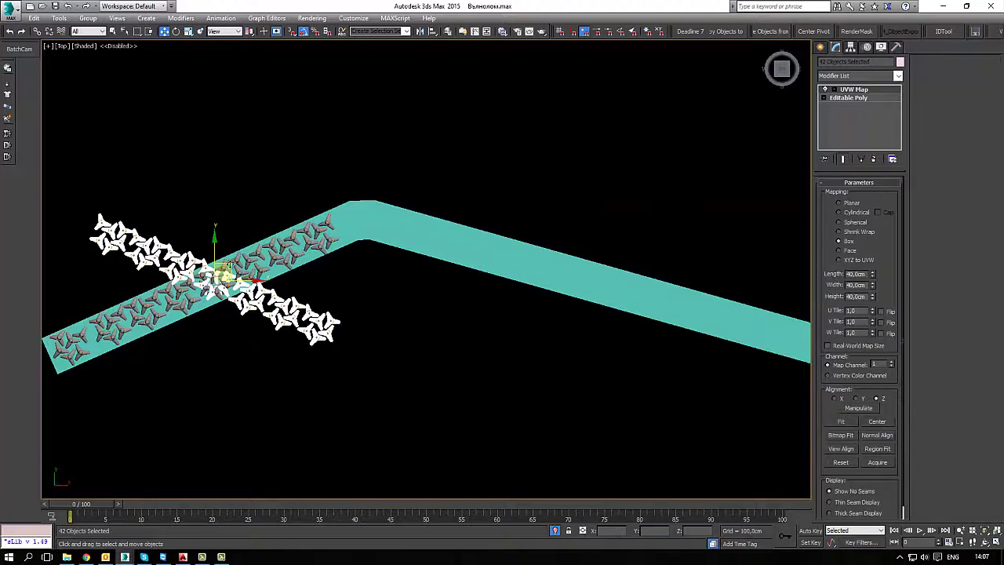
# Step: Move the mirrored set of 42 tetrapods onto the strip's other arm and rotate it by a Z offset of 8.3°
pyautogui.moveTo(226, 271); pyautogui.dragTo(531, 251)
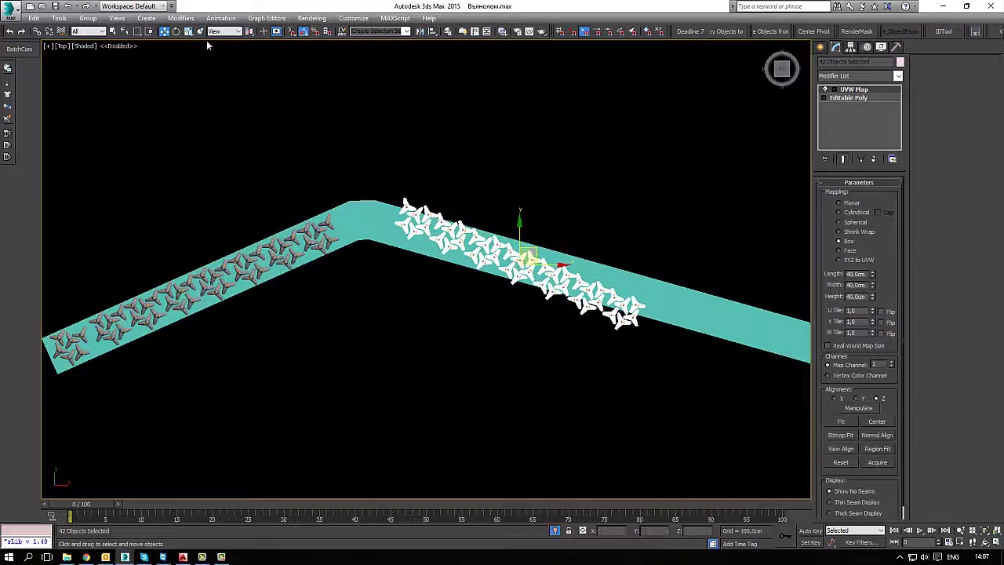
pyautogui.rightClick(176, 31)
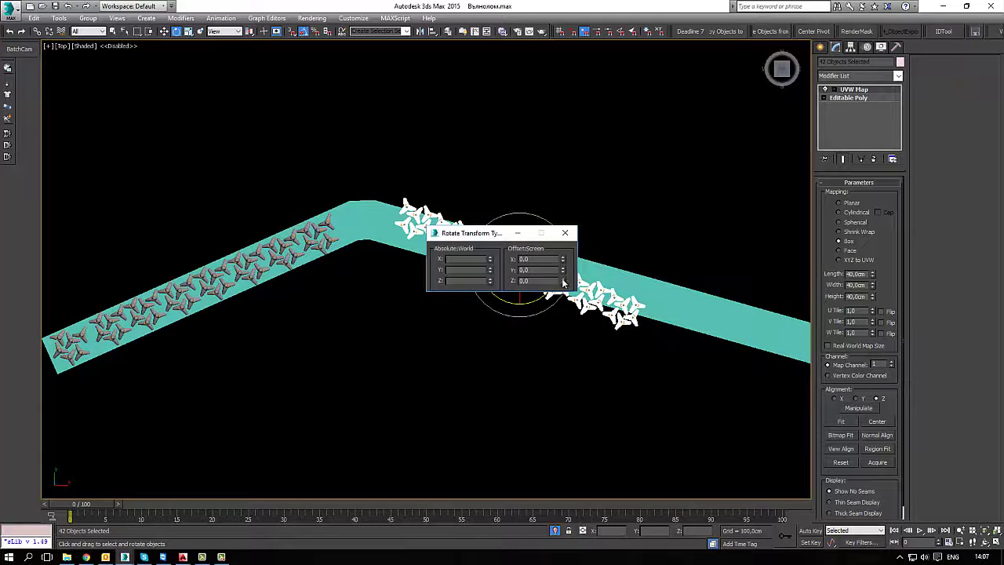
pyautogui.moveTo(564, 281); pyautogui.dragTo(566, 234)
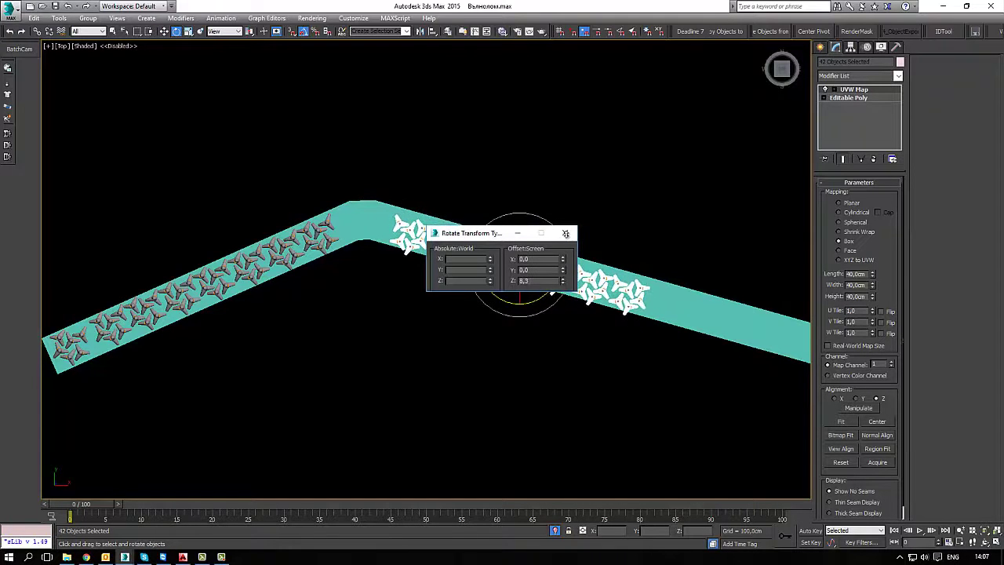
pyautogui.click(566, 234)
pyautogui.press('w')
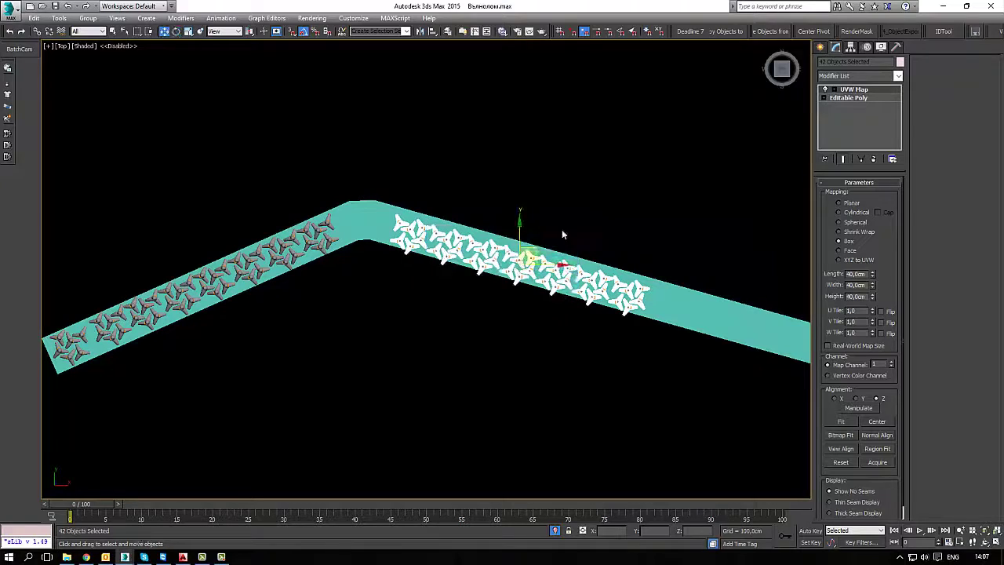
# Step: Copy the 42 tetrapods once as instances further along the same arm, directly after the existing row
pyautogui.moveTo(563, 310); pyautogui.dragTo(296, 325, button='middle')
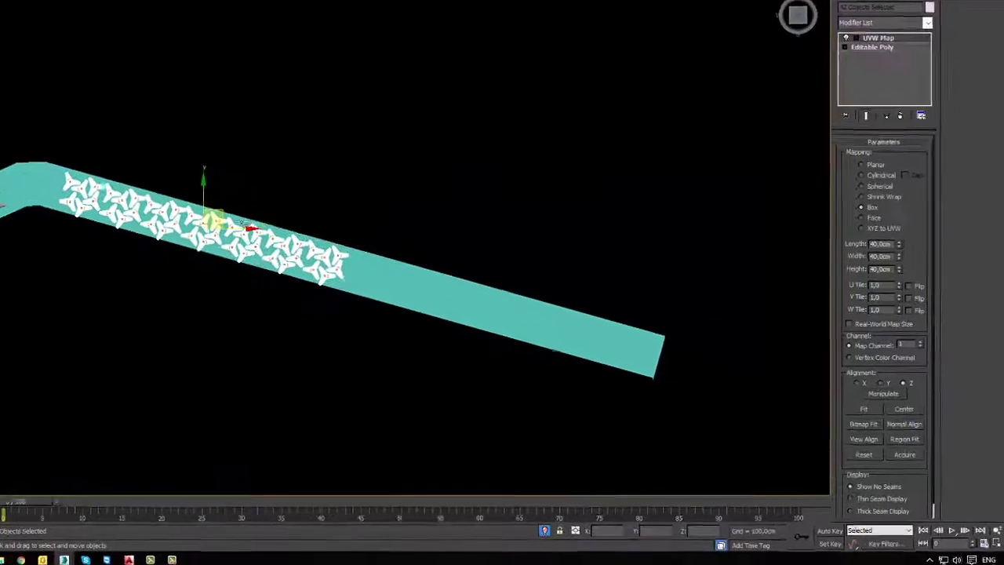
pyautogui.moveTo(223, 218)
pyautogui.keyDown('shift'); pyautogui.mouseDown()
pyautogui.moveTo(490, 261)
pyautogui.moveTo(518, 290)
pyautogui.moveTo(495, 293)
pyautogui.mouseUp(); pyautogui.keyUp('shift')
pyautogui.keyDown('shift'); pyautogui.moveTo(443, 212); pyautogui.dragTo(458, 211); pyautogui.keyUp('shift')
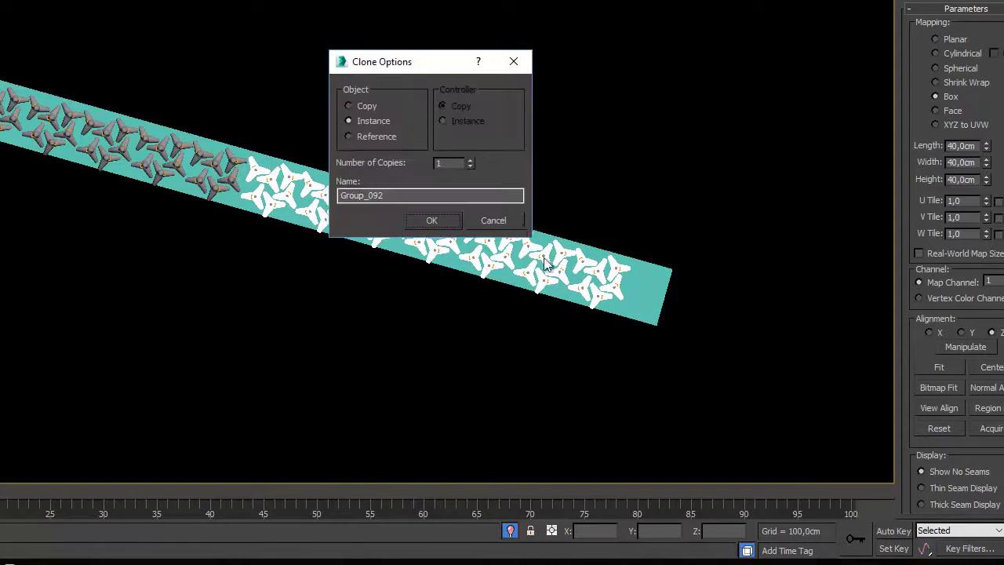
pyautogui.click(431, 218)
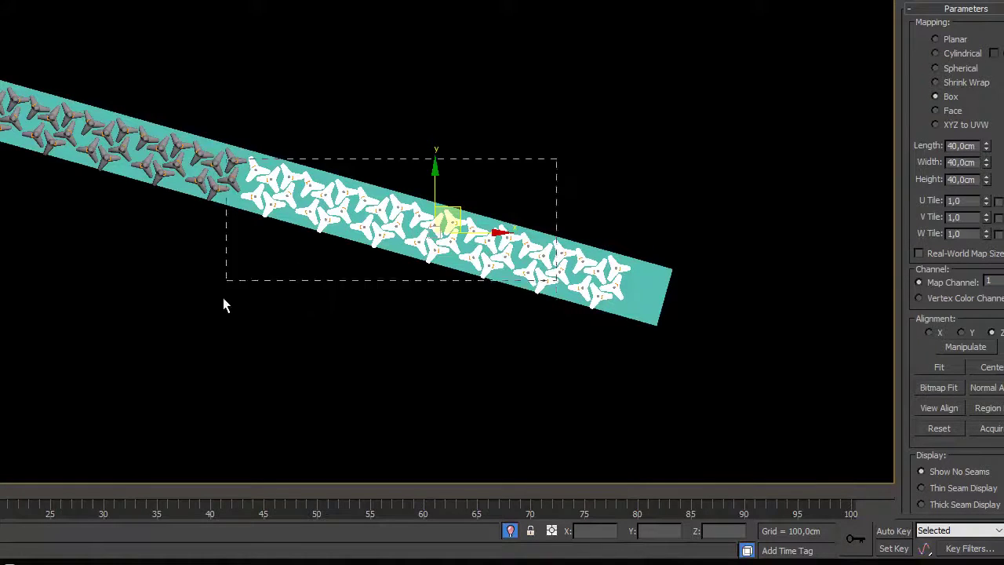
# Step: Copy only the outermost set of 6 tetrapods once as an instance into the gap at the strip's free end
pyautogui.keyDown('alt'); pyautogui.moveTo(223, 297); pyautogui.dragTo(225, 298); pyautogui.keyUp('alt')
pyautogui.keyDown('shift'); pyautogui.moveTo(617, 256); pyautogui.dragTo(680, 270); pyautogui.keyUp('shift')
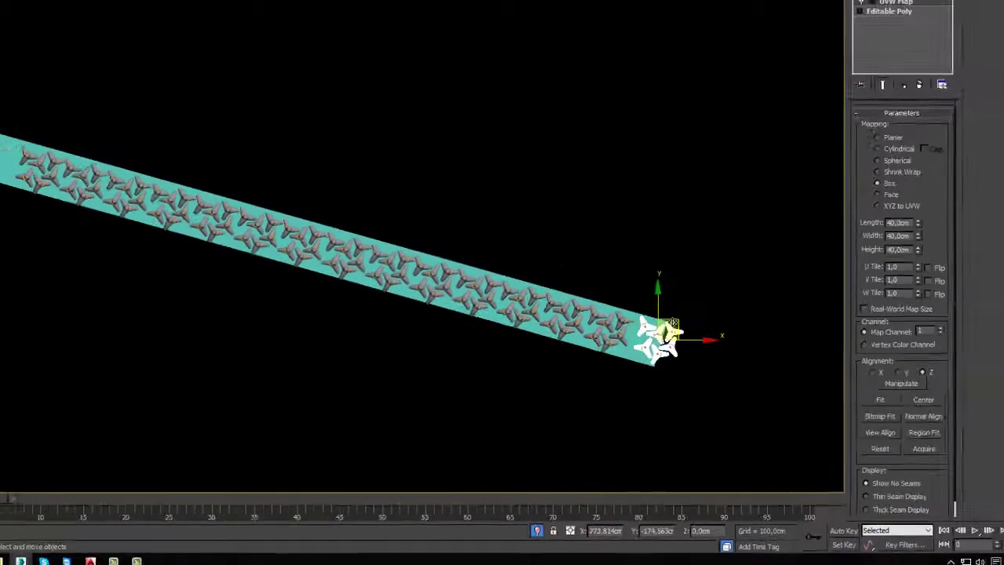
pyautogui.keyDown('shift'); pyautogui.moveTo(673, 322); pyautogui.dragTo(665, 325); pyautogui.keyUp('shift')
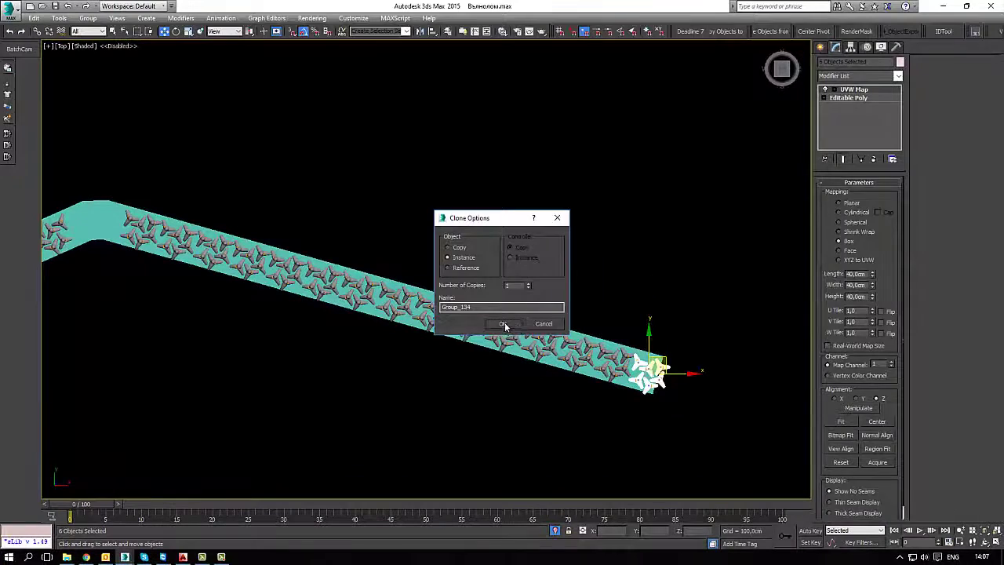
pyautogui.click(504, 324)
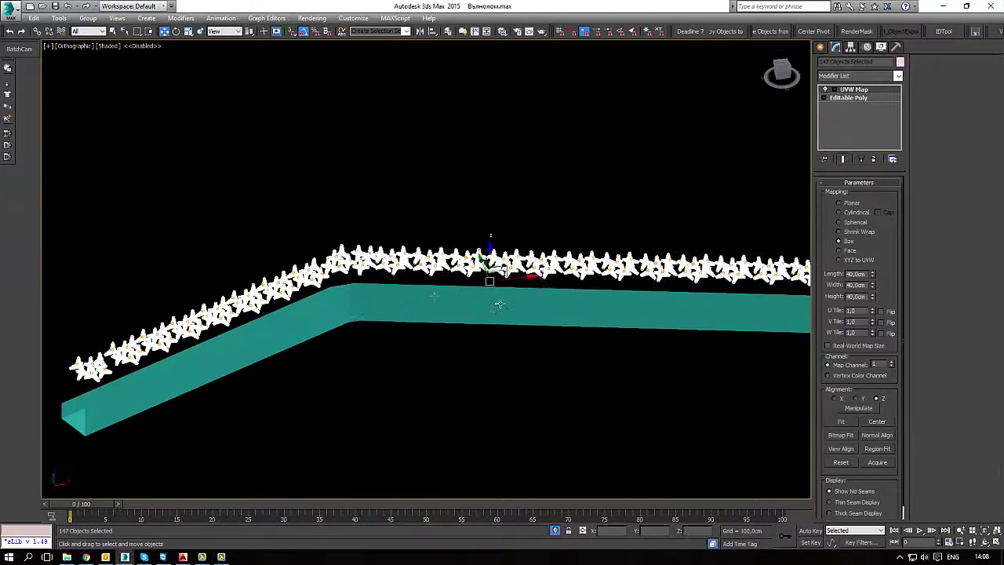
# Step: Stack five instance copies of the complete 147-tetrapod layer above the original, spaced about one tetrapod height apart
pyautogui.press('f')
pyautogui.press('z')
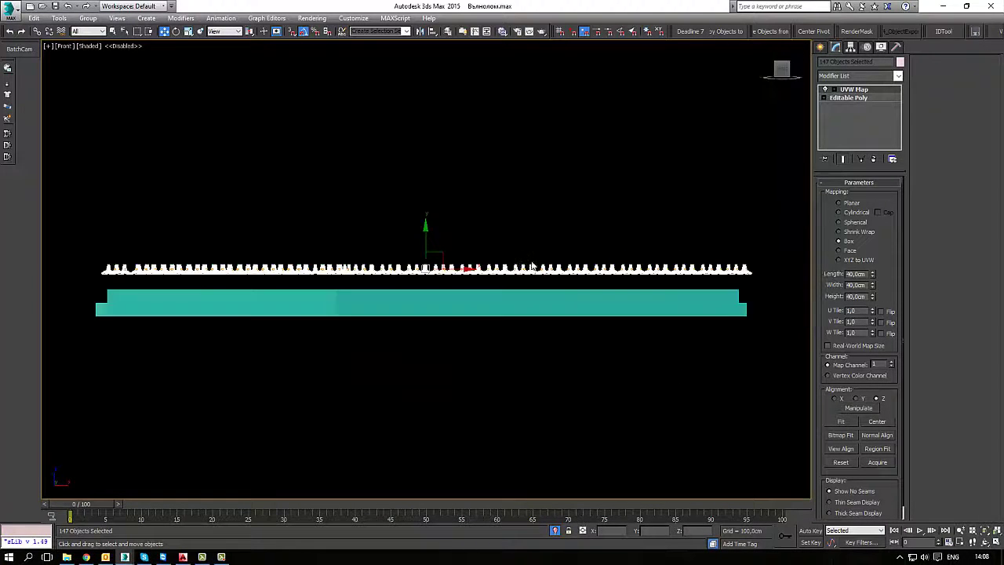
pyautogui.scroll(-2, 513, 269)
pyautogui.scroll(4, 464, 284)
pyautogui.keyDown('shift'); pyautogui.moveTo(492, 185); pyautogui.dragTo(492, 161); pyautogui.keyUp('shift')
pyautogui.click(509, 286)
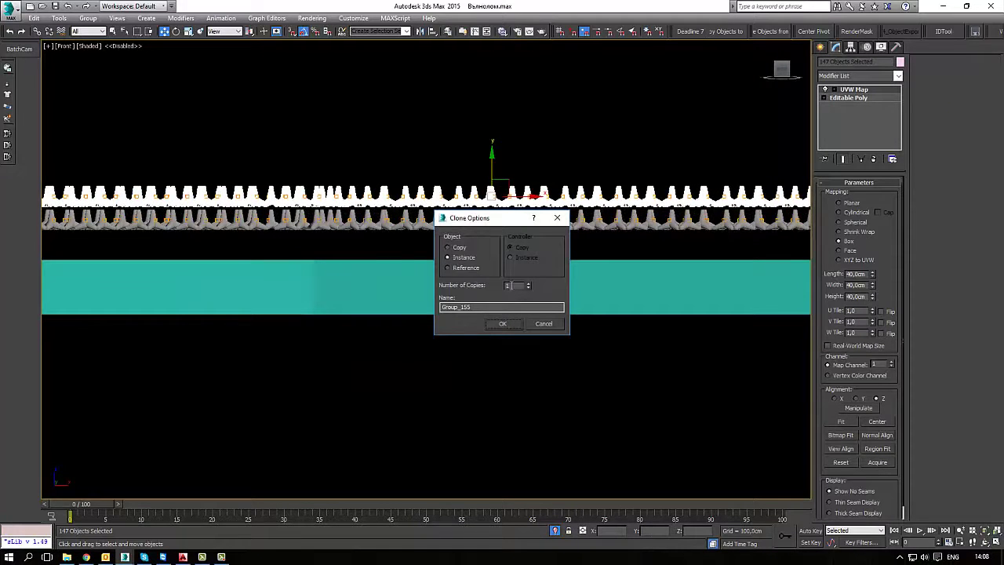
pyautogui.write('5')
pyautogui.click(504, 324)
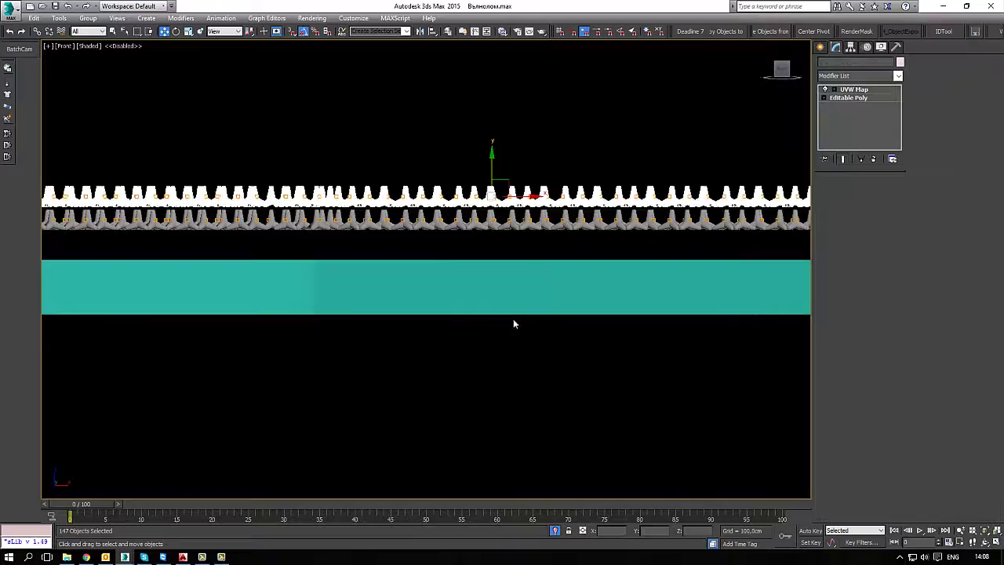
# Step: Select only the teal container below the tetrapods and set it as a MassFX static rigid body
pyautogui.moveTo(522, 336)
pyautogui.keyDown('alt'); pyautogui.mouseDown(button='middle')
pyautogui.moveTo(538, 352)
pyautogui.moveTo(541, 343)
pyautogui.moveTo(536, 366)
pyautogui.moveTo(419, 354)
pyautogui.moveTo(451, 304)
pyautogui.mouseUp(button='middle'); pyautogui.keyUp('alt')
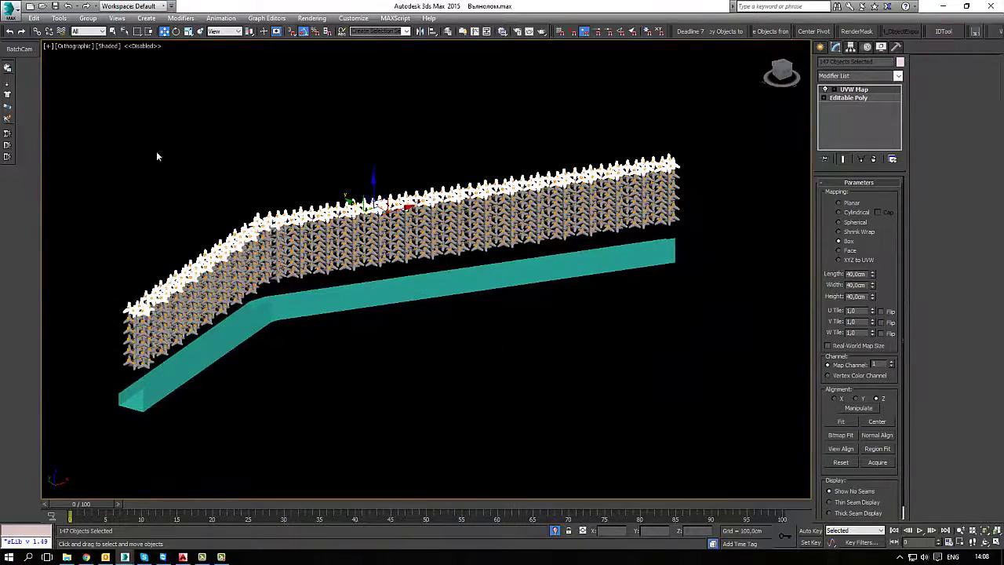
pyautogui.hotkey('ctrl', 'a')
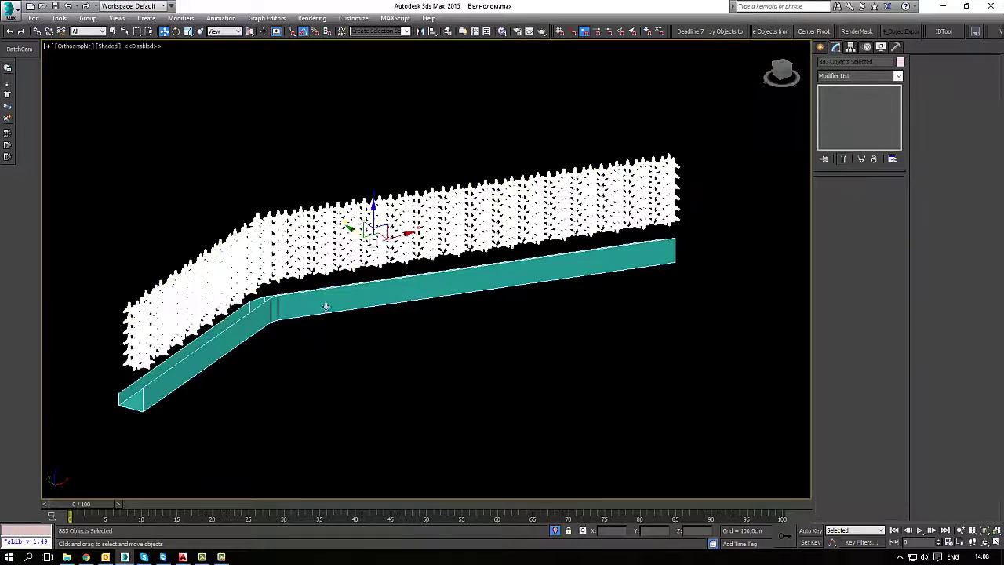
pyautogui.keyDown('alt'); pyautogui.click(338, 309); pyautogui.keyUp('alt')
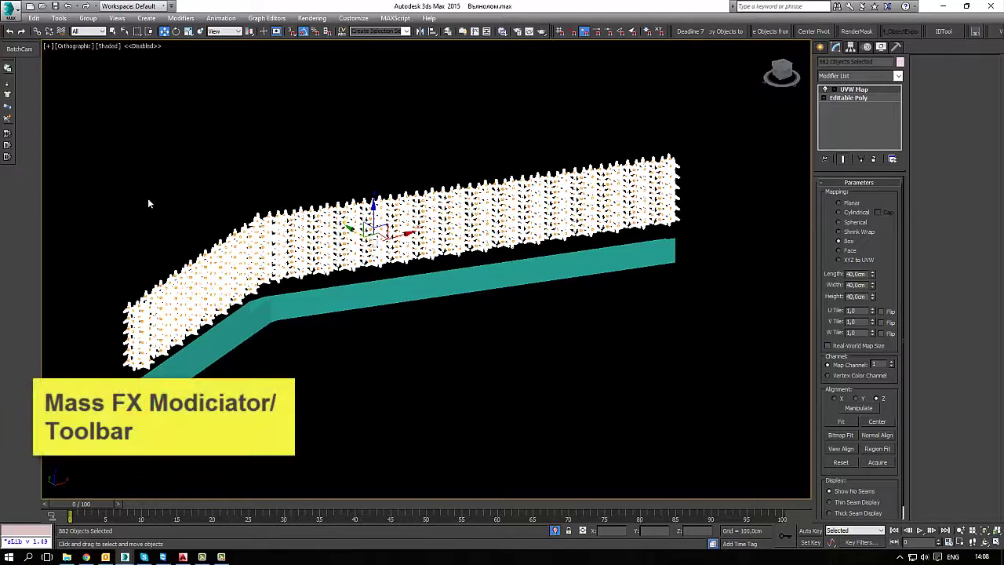
pyautogui.hotkey('ctrl', 'i')
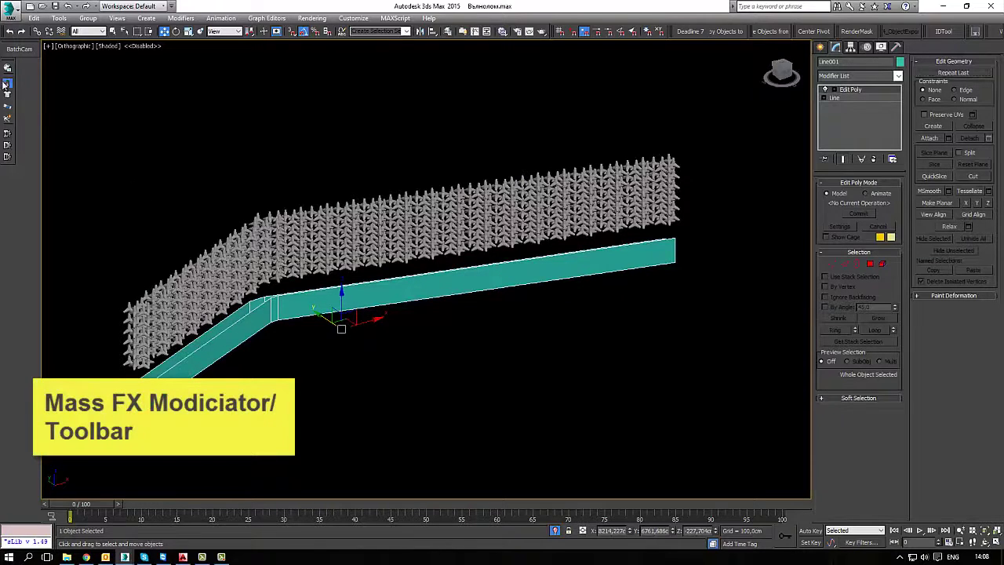
pyautogui.moveTo(5, 84); pyautogui.dragTo(80, 120)
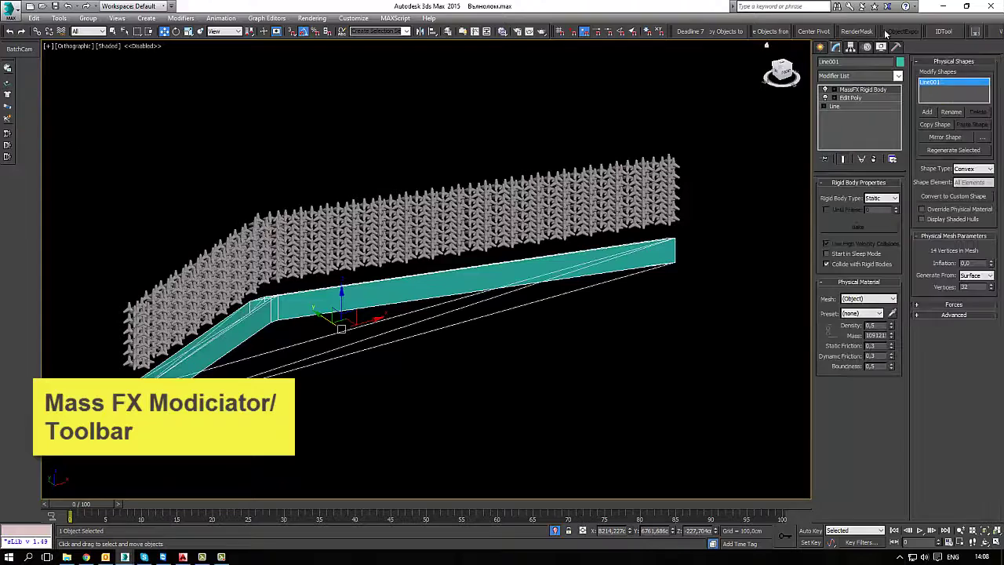
pyautogui.rightClick(949, 49)
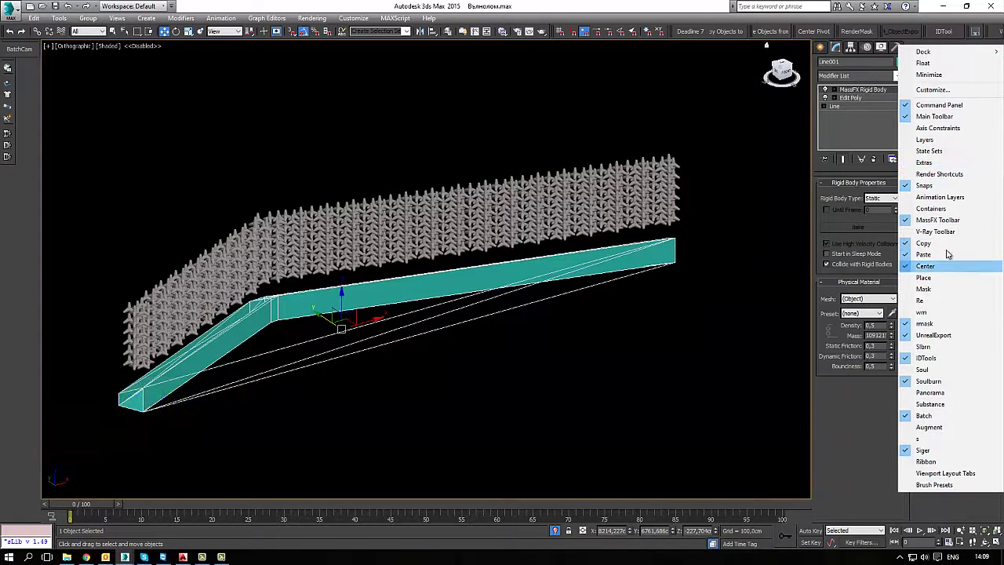
pyautogui.click(843, 155)
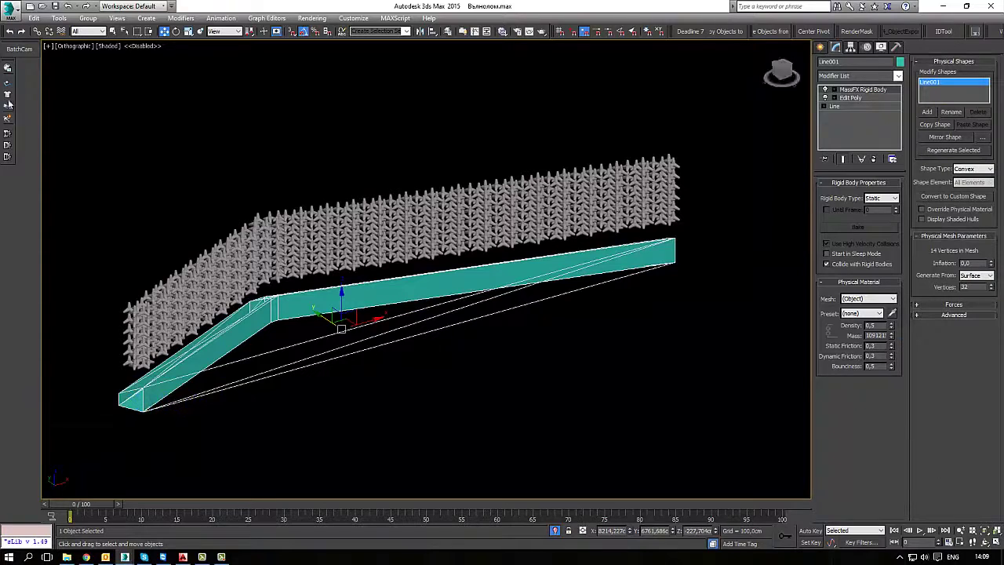
# Step: Set all 882 tetrapods as MassFX dynamic rigid bodies and simulate their fall into the container
pyautogui.click(558, 160)
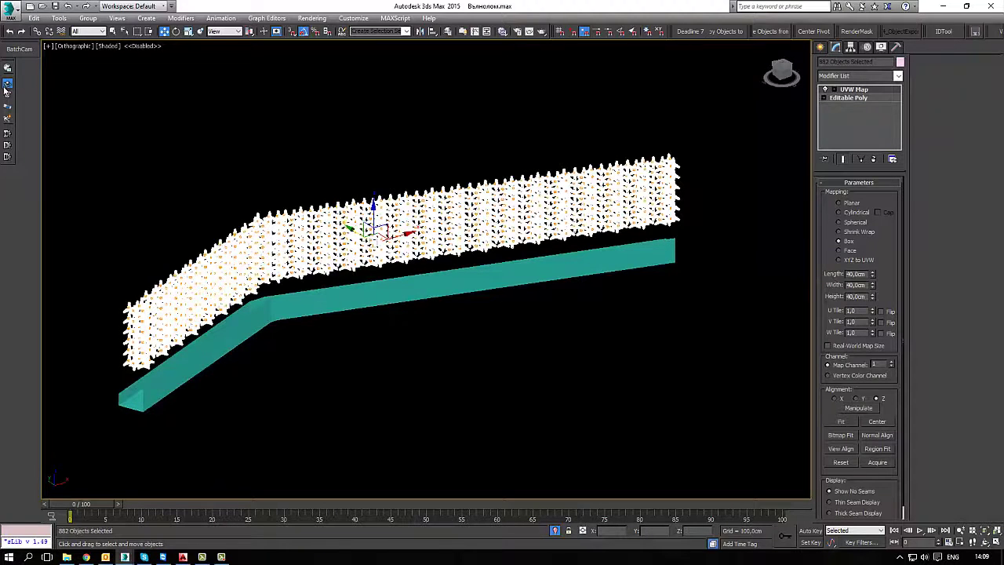
pyautogui.moveTo(5, 89); pyautogui.dragTo(47, 83)
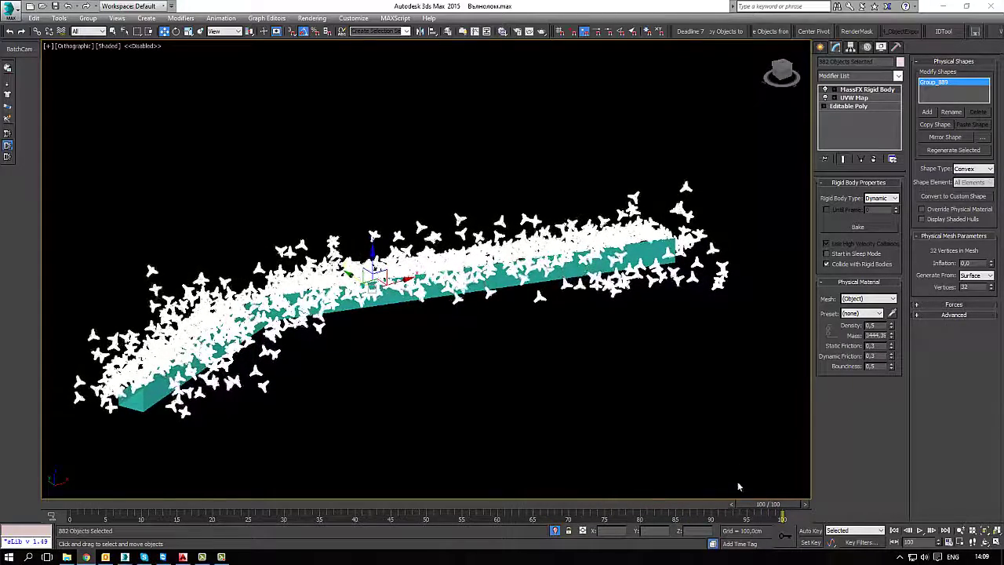
pyautogui.click(8, 145)
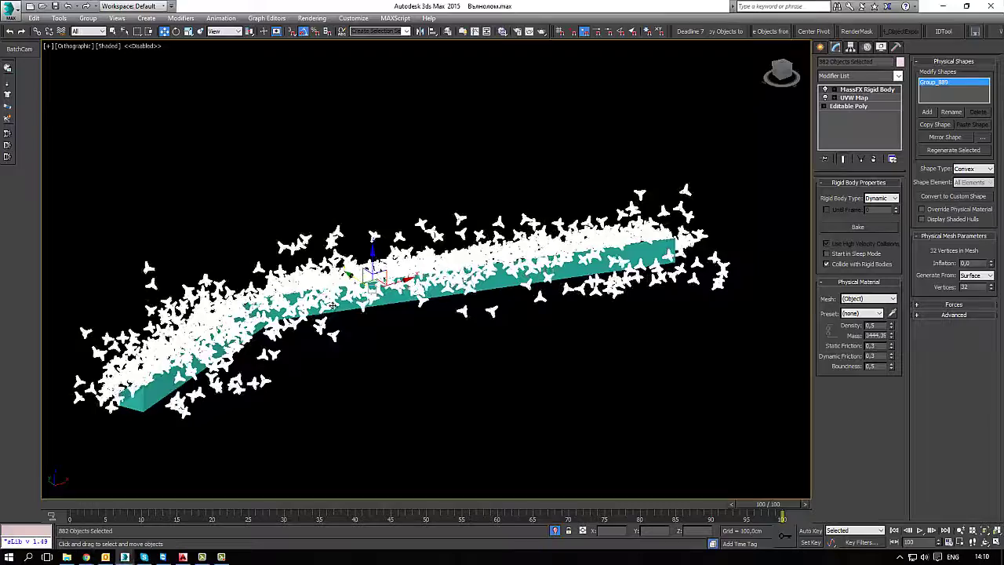
# Step: Examine how the simulated tetrapods lie around the container's bend and return to the first frame
pyautogui.keyDown('alt'); pyautogui.moveTo(363, 303); pyautogui.dragTo(553, 357, button='middle'); pyautogui.keyUp('alt')
pyautogui.scroll(5, 482, 313)
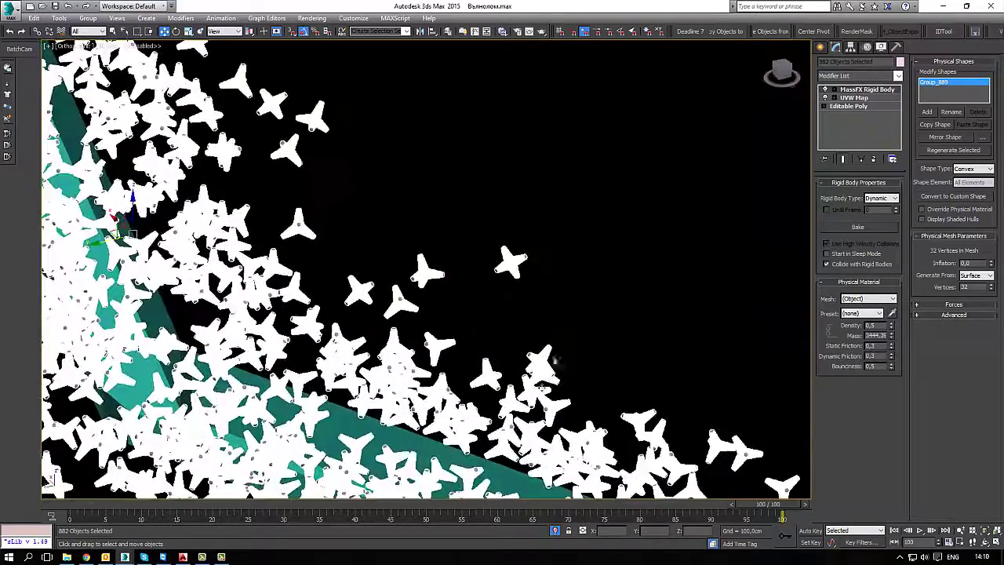
pyautogui.keyDown('alt'); pyautogui.moveTo(526, 435); pyautogui.dragTo(533, 211, button='middle'); pyautogui.keyUp('alt')
pyautogui.press('Home')
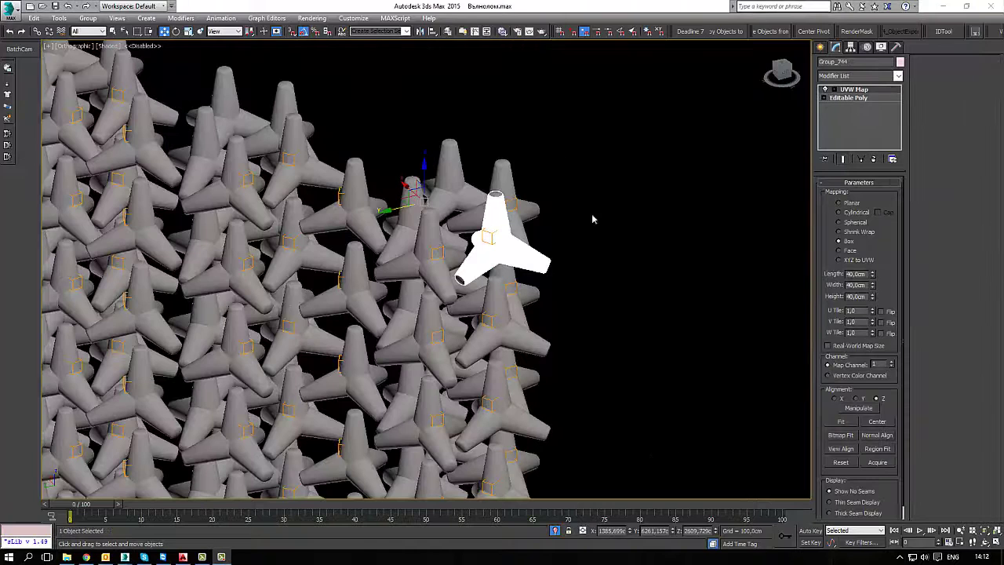
# Step: Add the MassFX RBody modifier to the selected tetrapod at the stack's end and choose the Steel physical material preset
pyautogui.scroll(5, 500, 252)
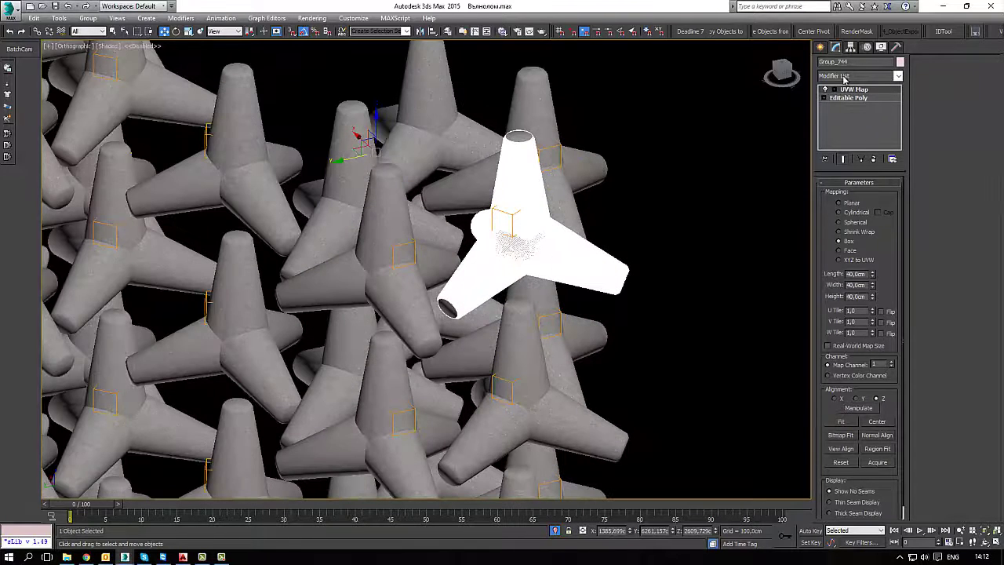
pyautogui.click(847, 76)
pyautogui.scroll(-15, 851, 76)
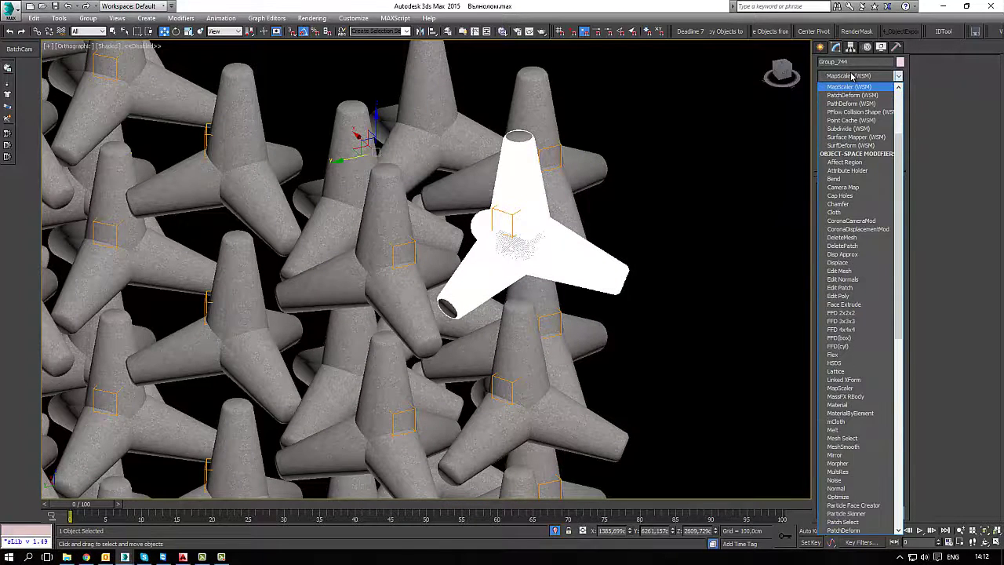
pyautogui.click(847, 87)
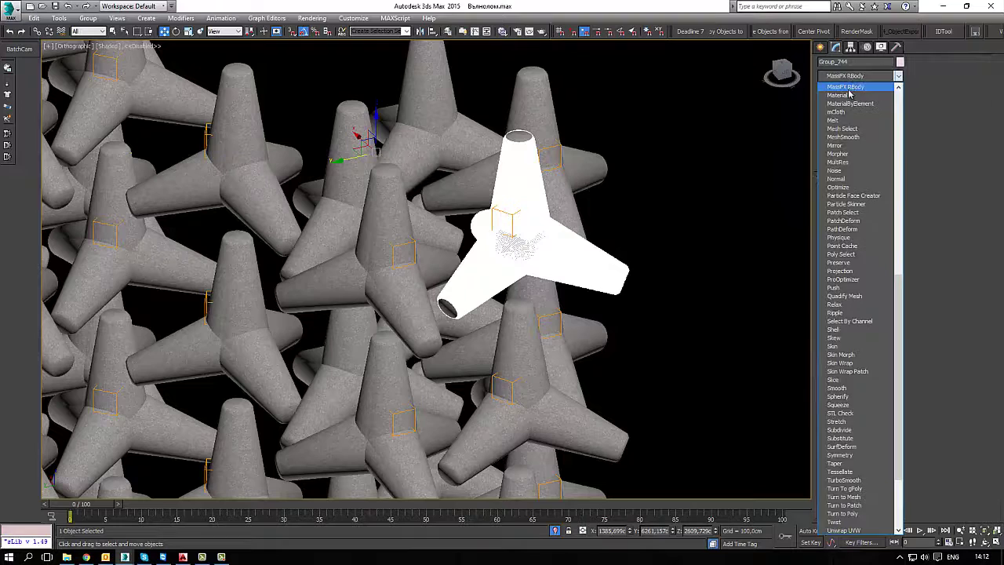
pyautogui.click(875, 317)
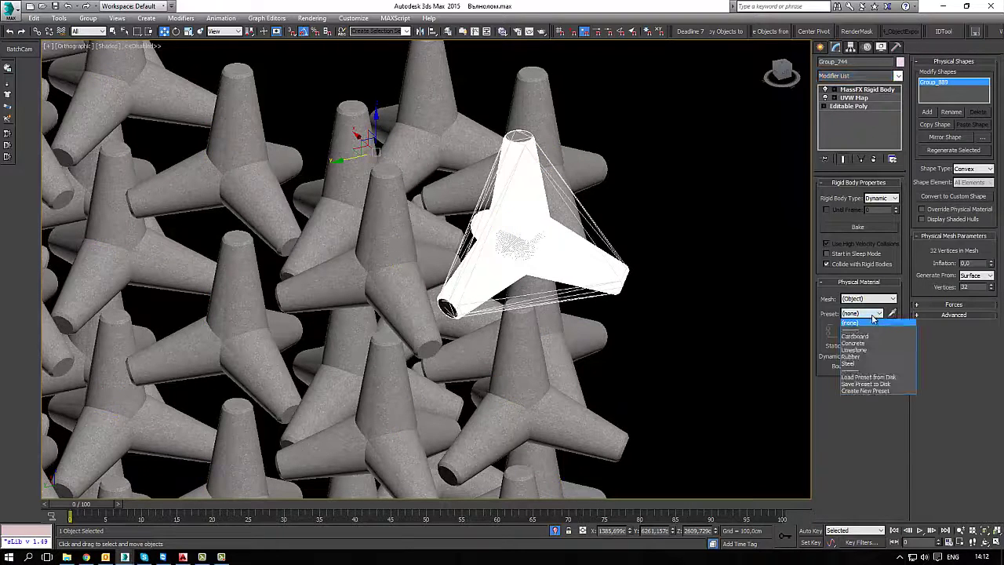
pyautogui.click(854, 365)
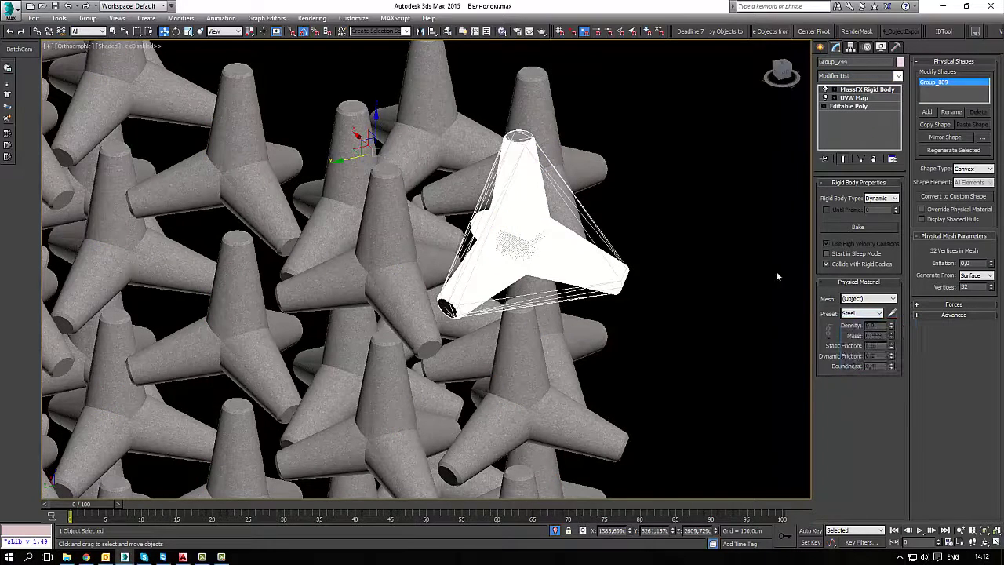
# Step: Select the two lowest tetrapod layers directly above the container in the front view
pyautogui.scroll(-10, 647, 313)
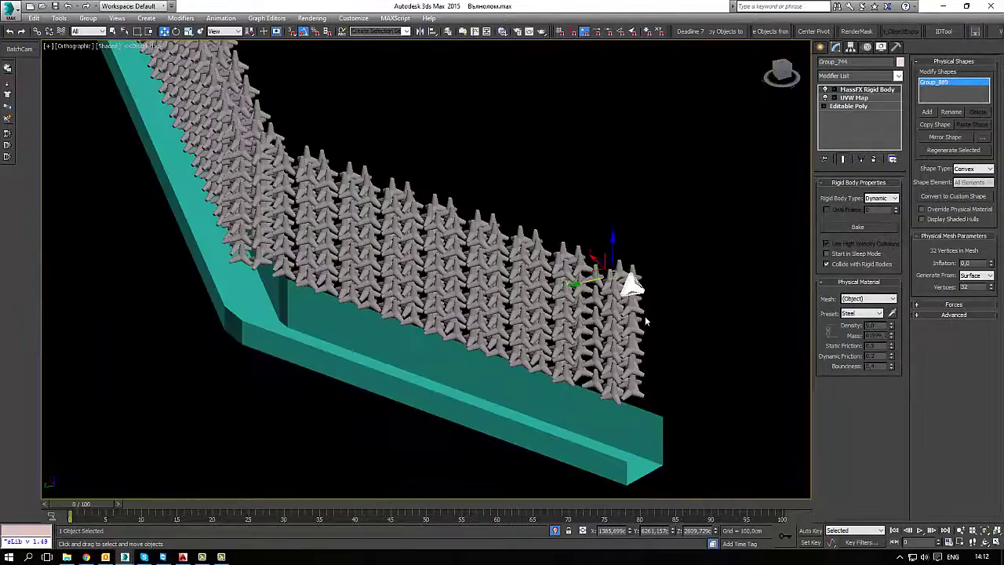
pyautogui.keyDown('alt'); pyautogui.moveTo(659, 338); pyautogui.dragTo(637, 364, button='middle'); pyautogui.keyUp('alt')
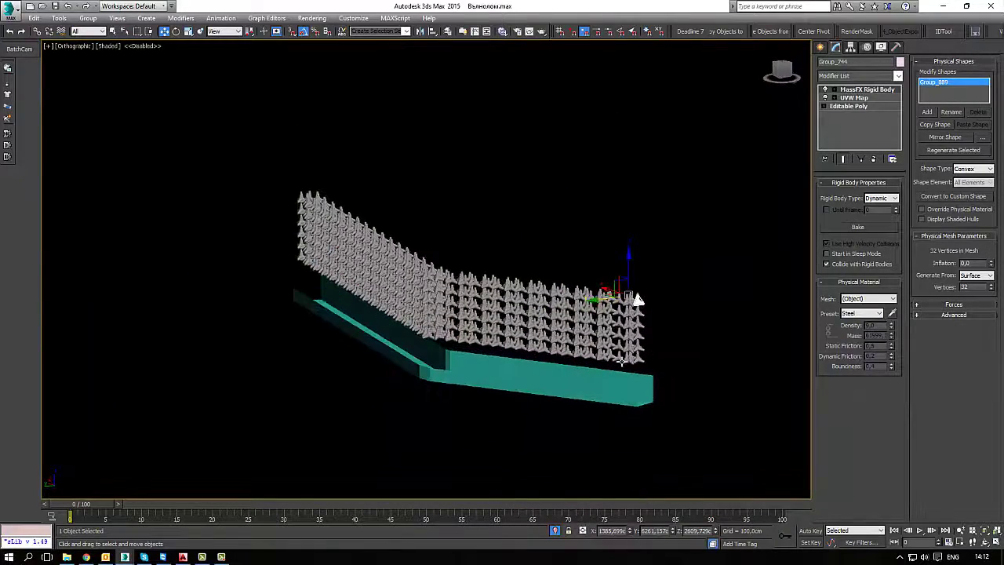
pyautogui.press('f')
pyautogui.press('z')
pyautogui.scroll(-10, 774, 328)
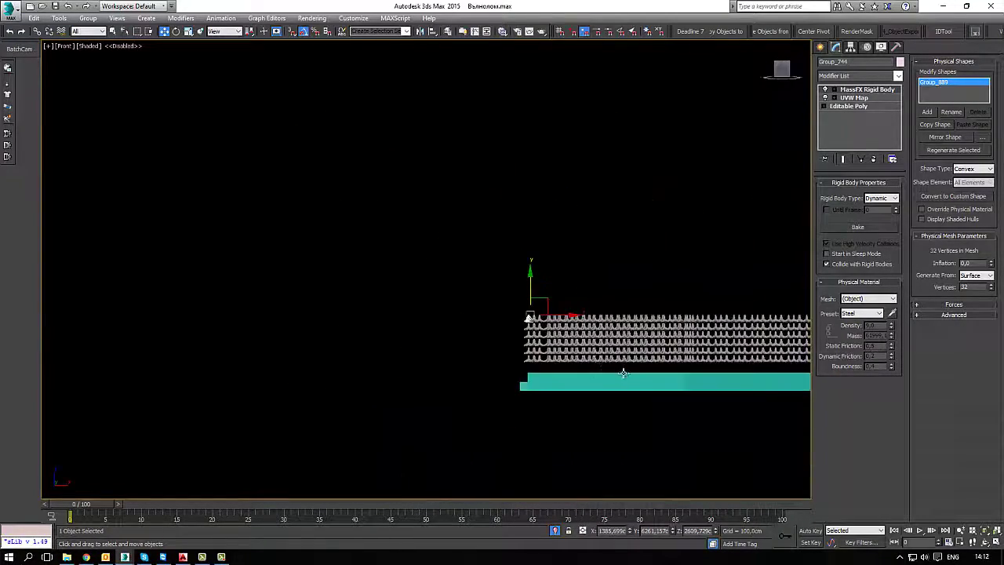
pyautogui.moveTo(767, 330); pyautogui.dragTo(297, 325)
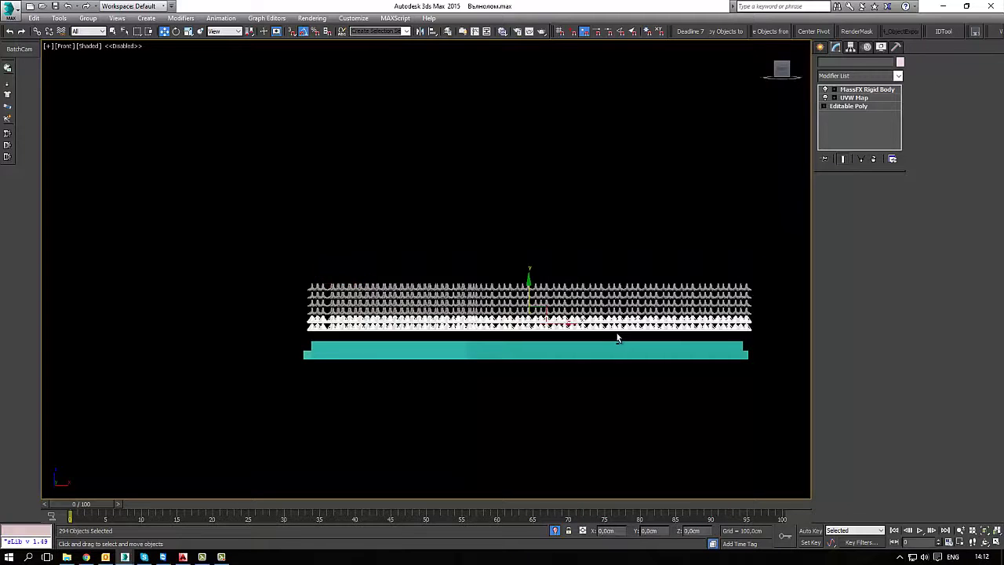
pyautogui.keyDown('alt'); pyautogui.moveTo(619, 338); pyautogui.dragTo(480, 322, button='middle'); pyautogui.keyUp('alt')
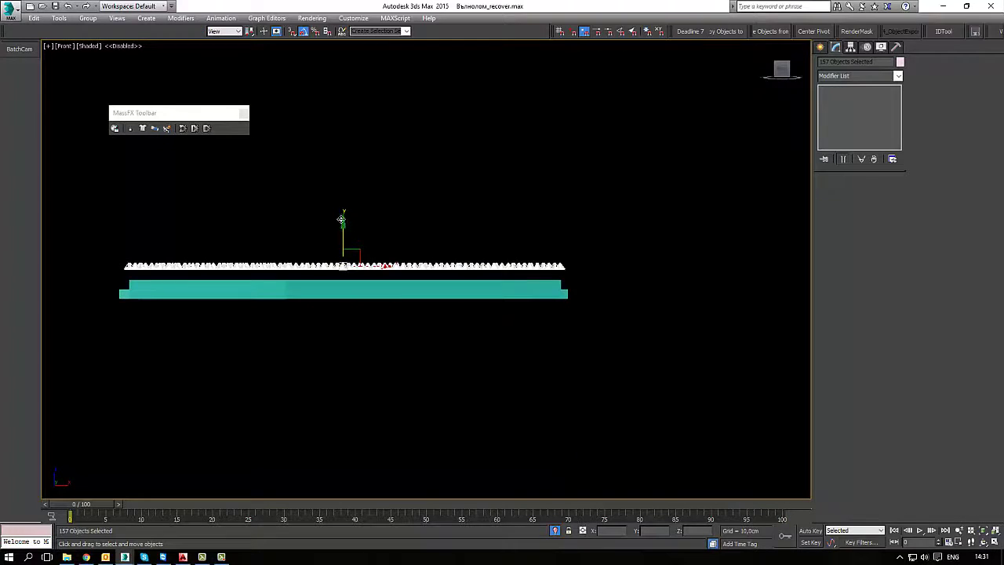
# Step: Clone the selected tetrapods once as copies, placed a short distance directly above the originals
pyautogui.keyDown('shift'); pyautogui.moveTo(344, 218); pyautogui.dragTo(343, 226); pyautogui.keyUp('shift')
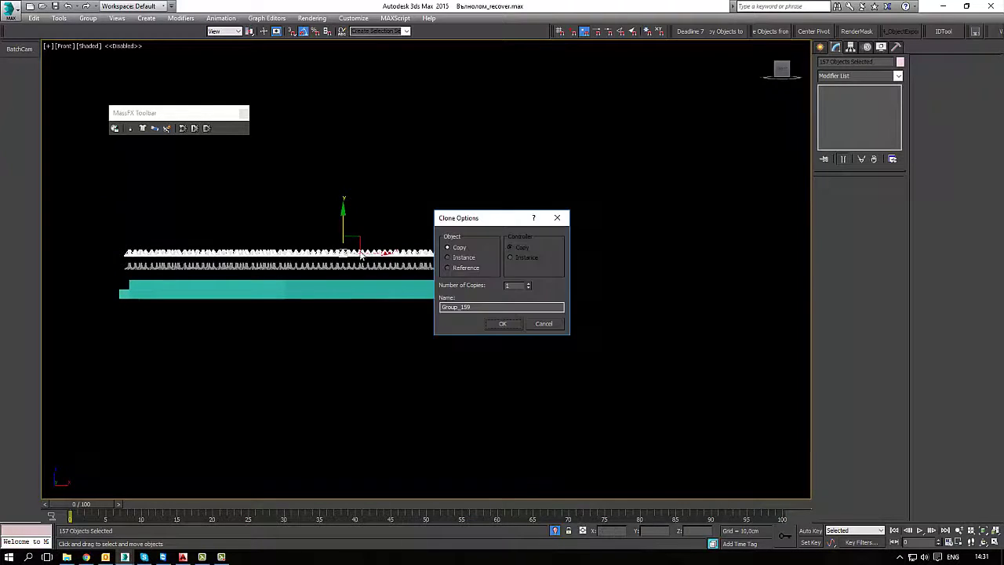
pyautogui.click(500, 324)
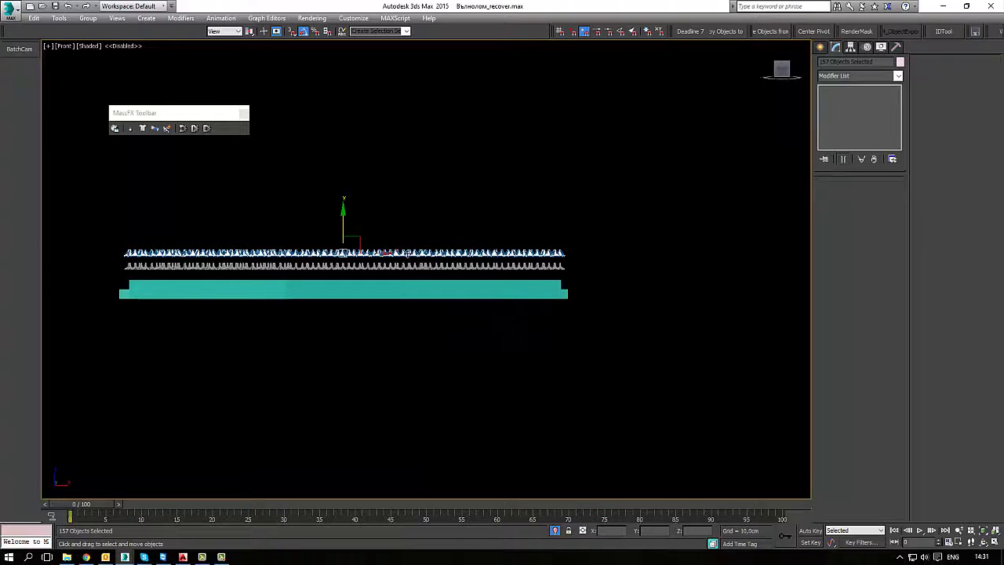
pyautogui.moveTo(288, 284)
pyautogui.keyDown('alt'); pyautogui.mouseDown(button='middle')
pyautogui.moveTo(352, 314)
pyautogui.moveTo(359, 343)
pyautogui.moveTo(439, 319)
pyautogui.moveTo(407, 337)
pyautogui.moveTo(419, 329)
pyautogui.mouseUp(button='middle'); pyautogui.keyUp('alt')
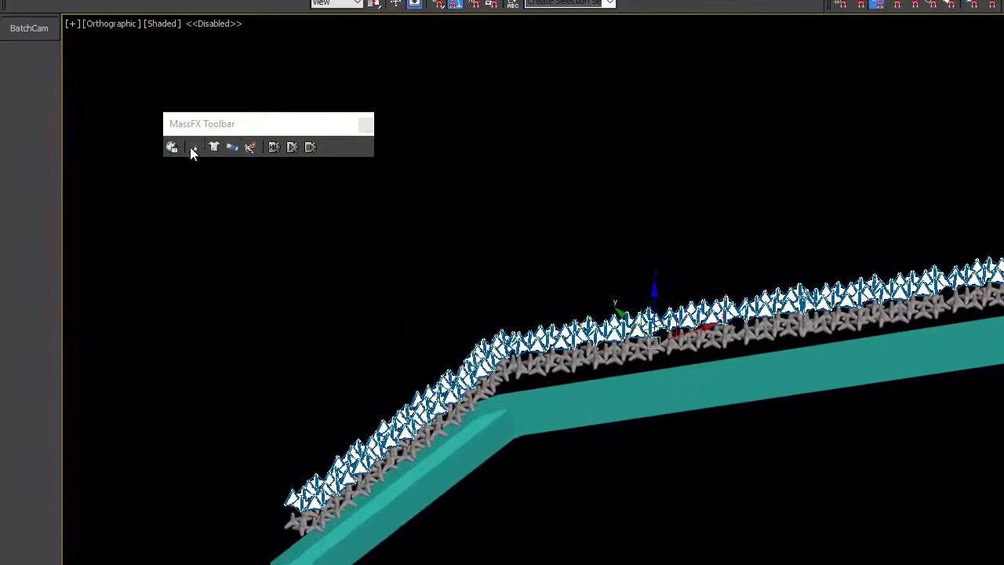
# Step: Bake the MassFX simulation for all rigid bodies and advance the timeline to frame 100
pyautogui.click(114, 132)
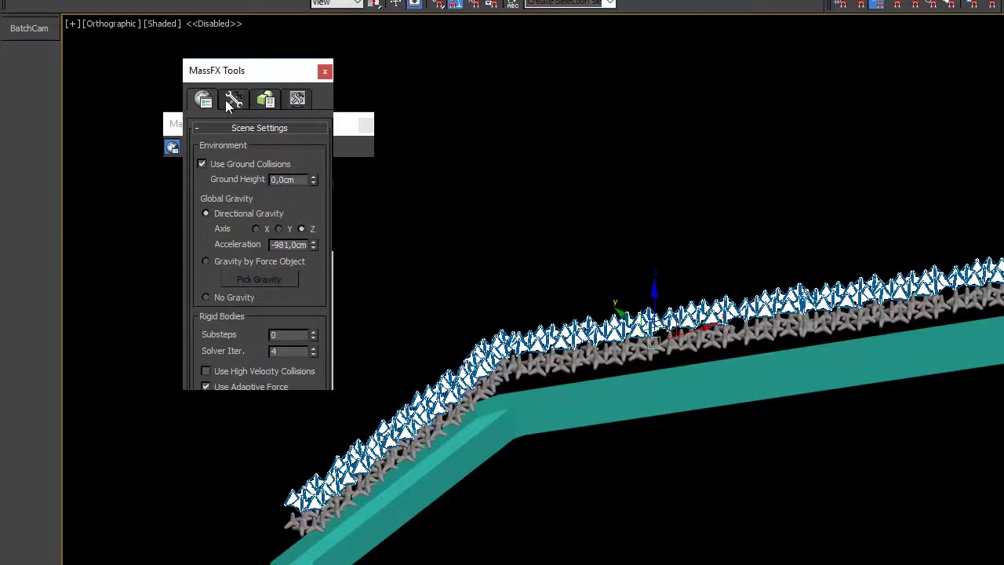
pyautogui.click(231, 102)
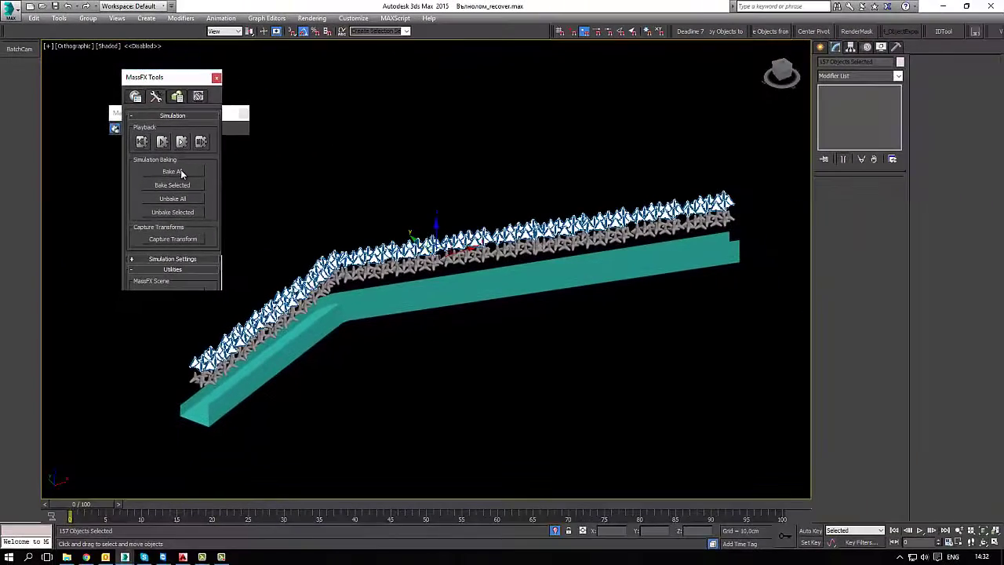
pyautogui.click(264, 211)
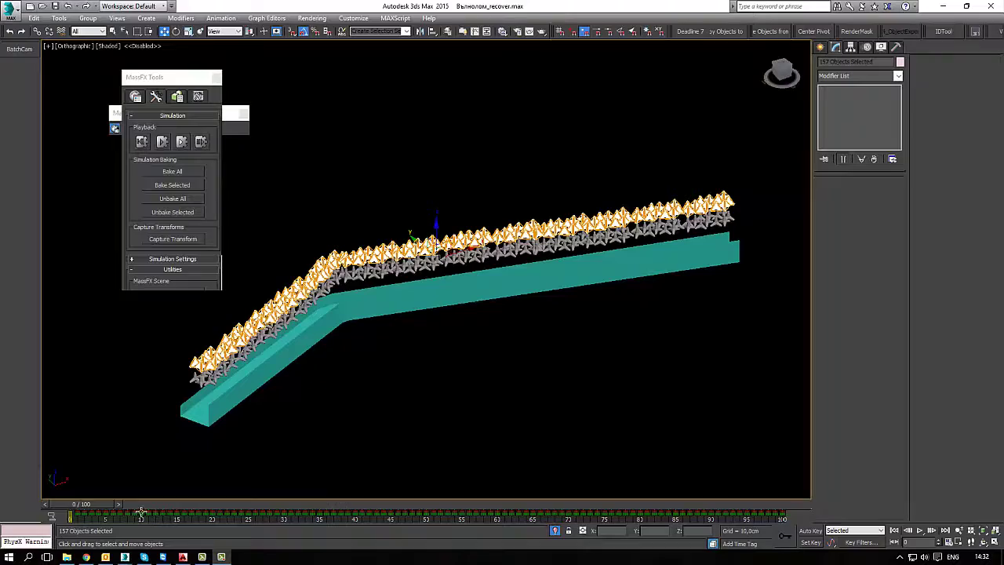
pyautogui.moveTo(88, 511); pyautogui.dragTo(777, 505)
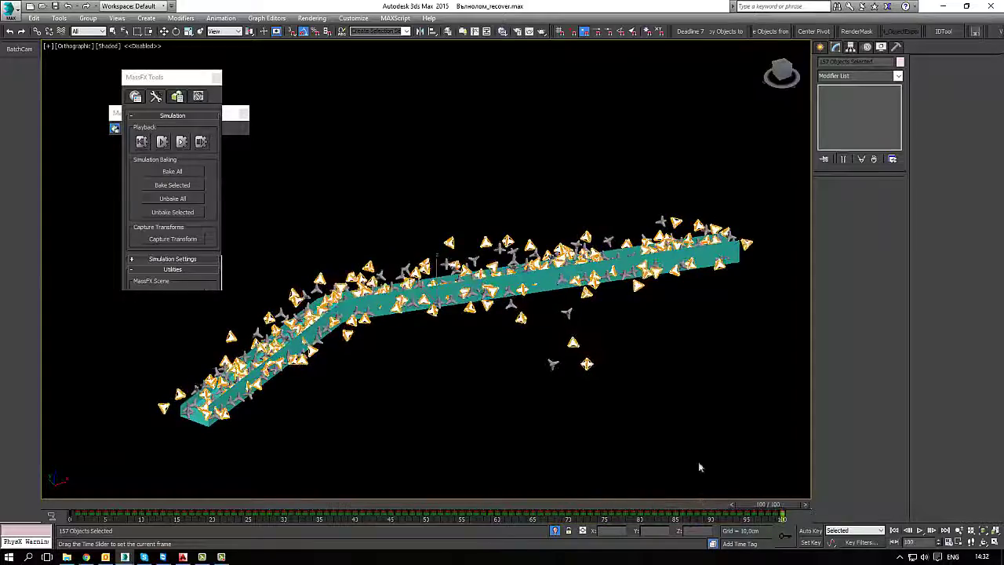
# Step: Examine from several angles how the fallen tetrapods lie in and around the container, clearing the selection
pyautogui.keyDown('alt'); pyautogui.moveTo(258, 314); pyautogui.dragTo(399, 360, button='middle'); pyautogui.keyUp('alt')
pyautogui.scroll(4, 398, 360)
pyautogui.scroll(-6, 496, 314)
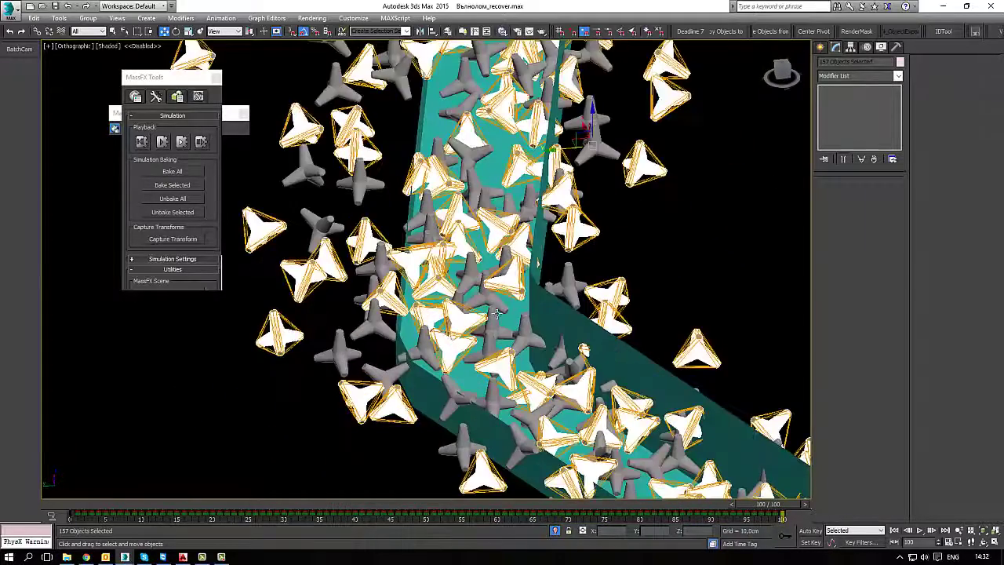
pyautogui.keyDown('alt'); pyautogui.moveTo(521, 303); pyautogui.dragTo(661, 450, button='middle'); pyautogui.keyUp('alt')
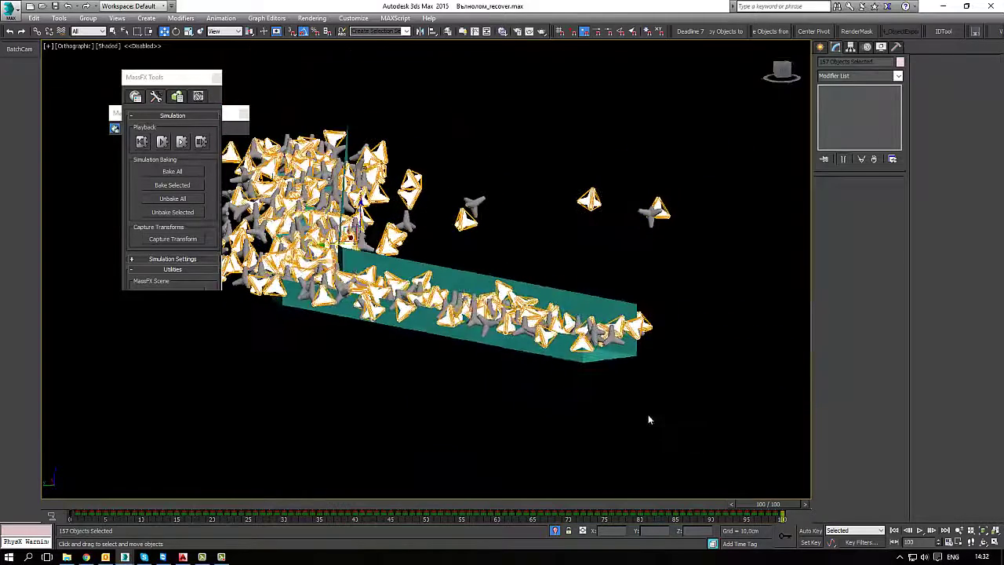
pyautogui.click(648, 416)
pyautogui.scroll(4, 534, 355)
pyautogui.scroll(-3, 489, 382)
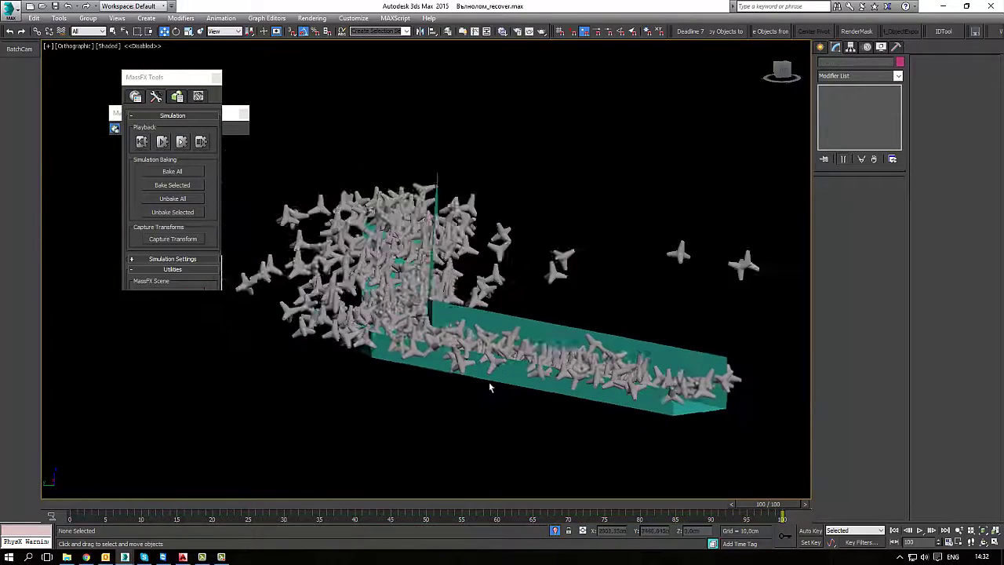
pyautogui.keyDown('alt'); pyautogui.moveTo(488, 382); pyautogui.dragTo(430, 404, button='middle'); pyautogui.keyUp('alt')
pyautogui.hotkey('shift', 'z')
pyautogui.scroll(2, 512, 424)
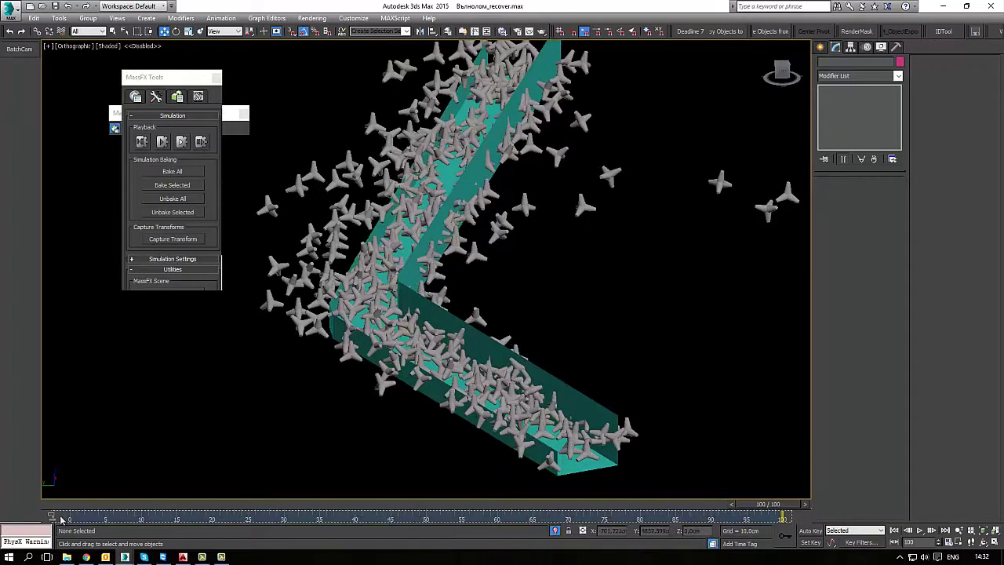
pyautogui.moveTo(746, 503); pyautogui.dragTo(820, 513)
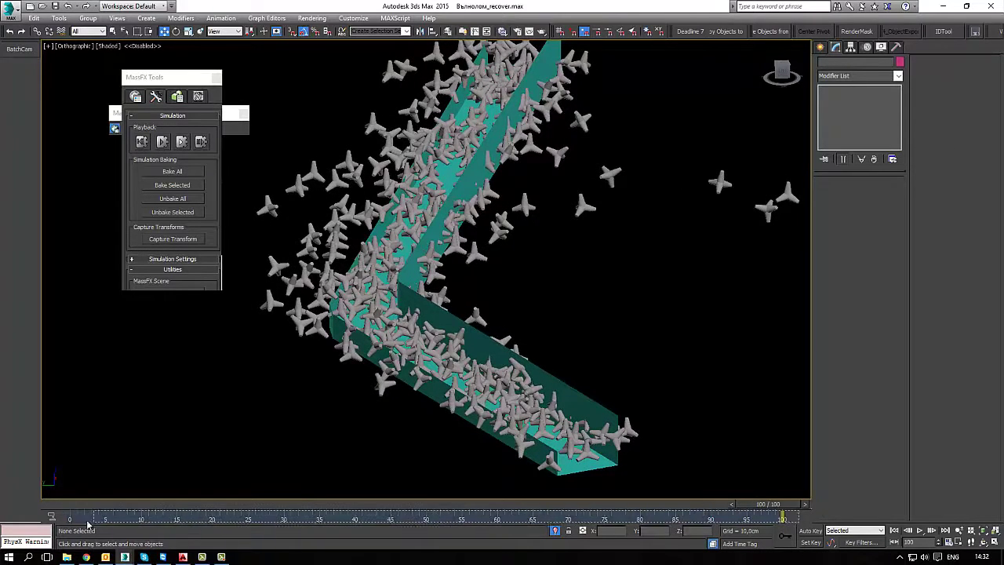
pyautogui.rightClick(559, 521)
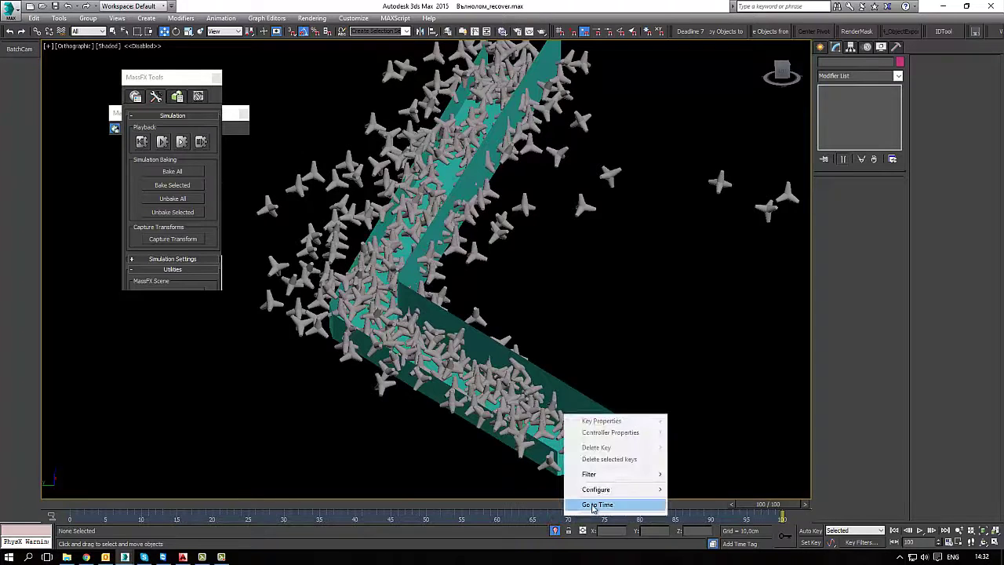
pyautogui.click(873, 507)
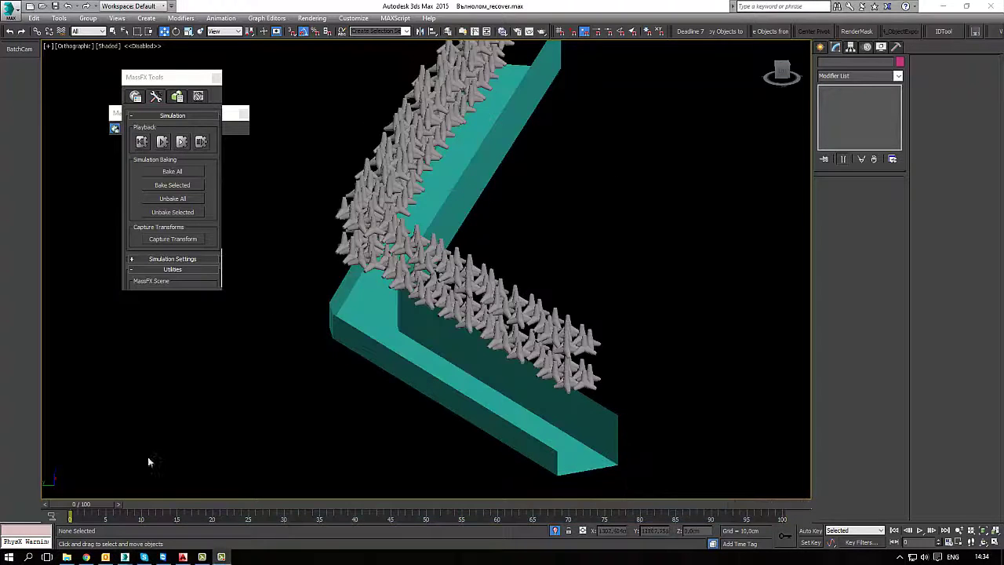
# Step: Advance the timeline to frame 100 and try to select the full range of animation keys
pyautogui.moveTo(126, 507); pyautogui.dragTo(917, 514)
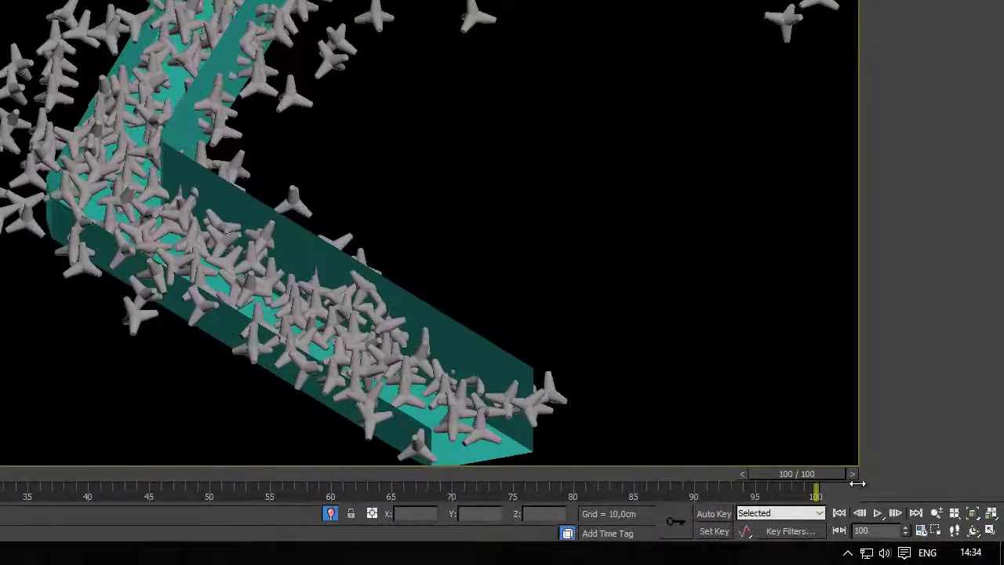
pyautogui.moveTo(857, 484); pyautogui.dragTo(0, 495)
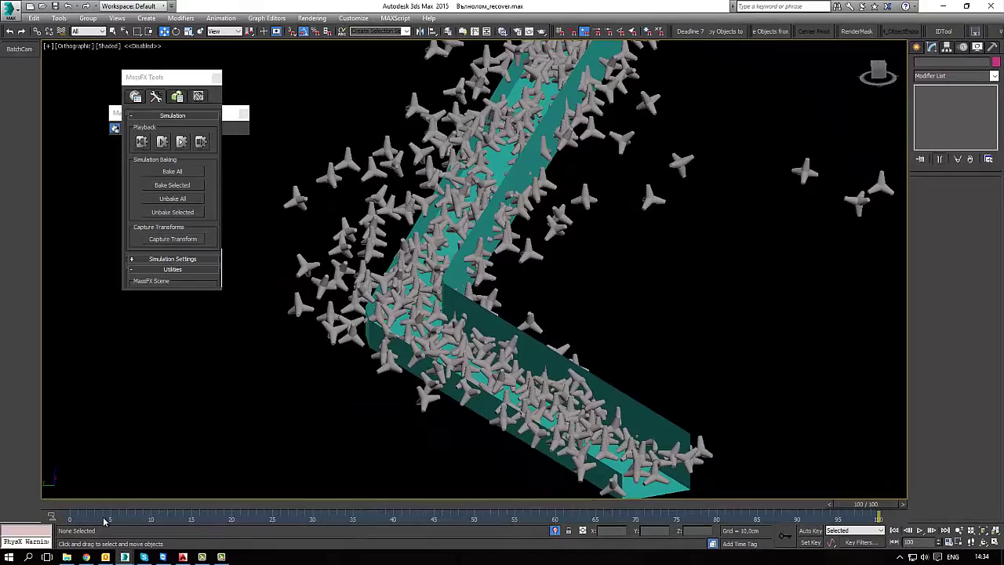
pyautogui.rightClick(107, 521)
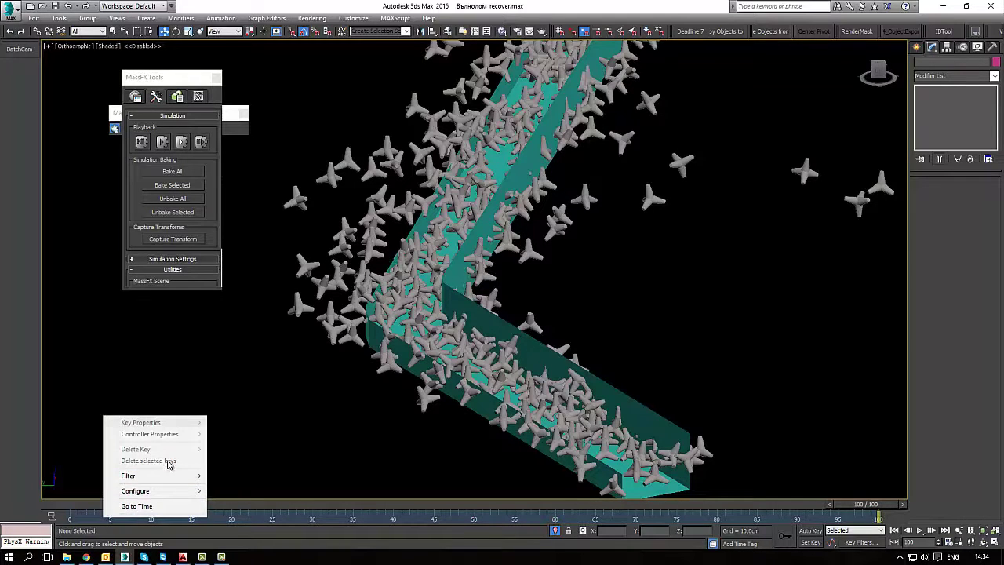
pyautogui.moveTo(167, 494)
pyautogui.click(944, 477)
pyautogui.moveTo(799, 505); pyautogui.dragTo(960, 483)
pyautogui.press('w')
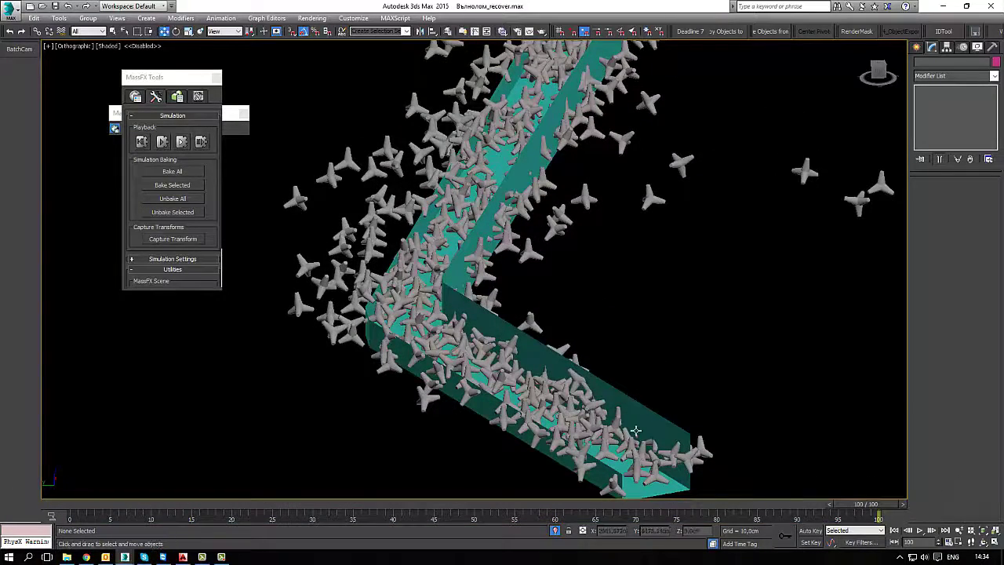
# Step: Select everything except the container and convert all the tetrapods to Editable Poly
pyautogui.click(646, 426)
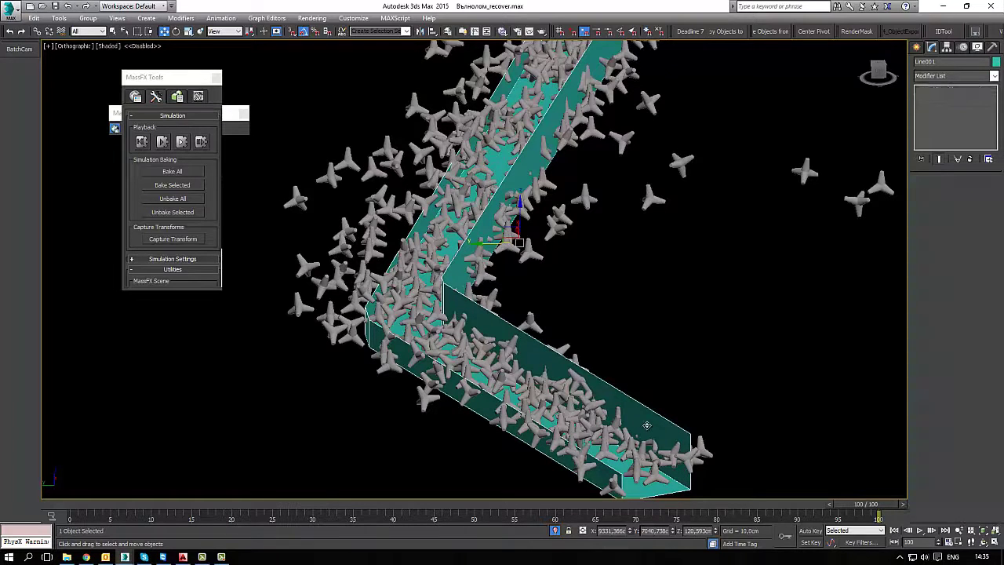
pyautogui.hotkey('ctrl', 'i')
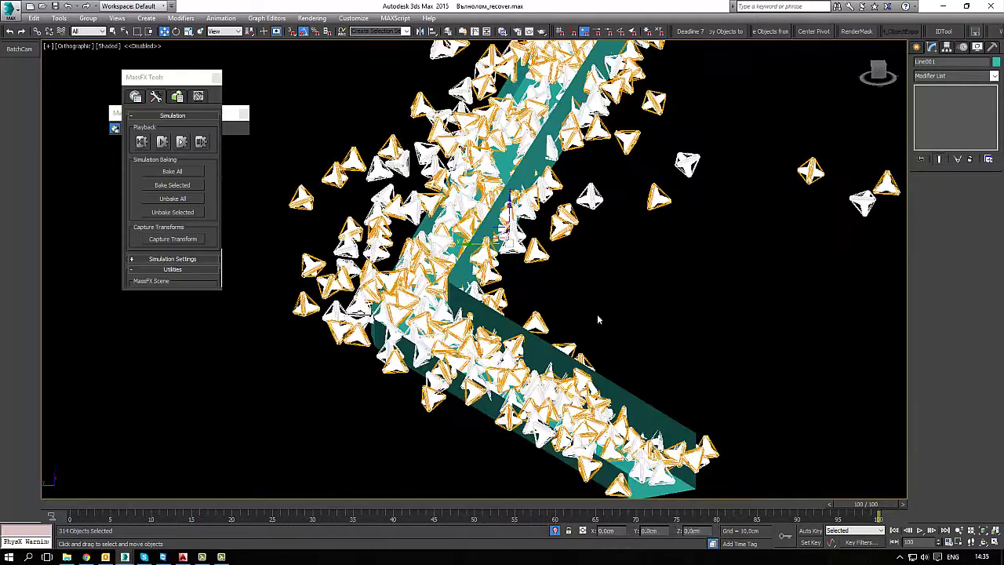
pyautogui.scroll(-2, 609, 314)
pyautogui.rightClick(609, 227)
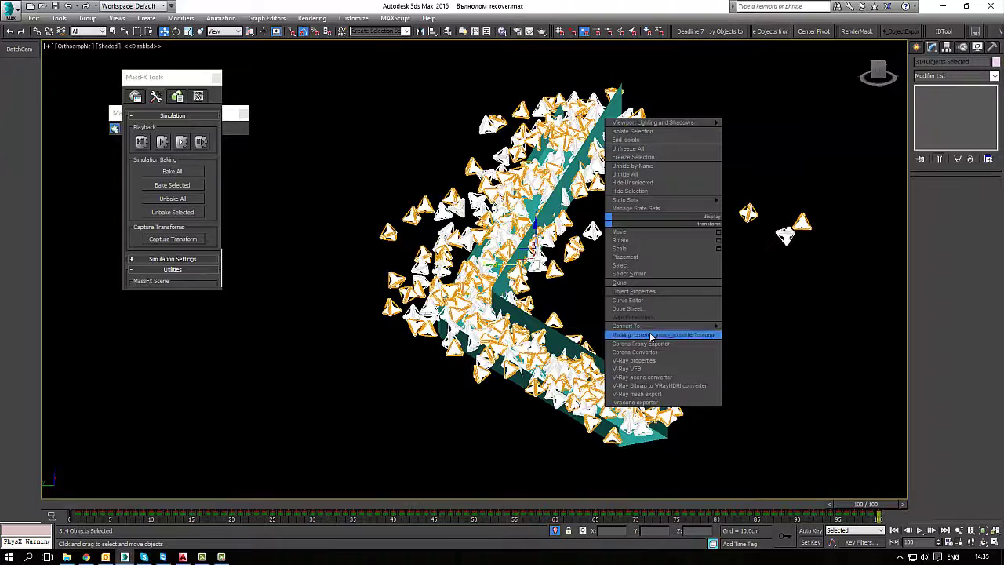
pyautogui.moveTo(663, 326)
pyautogui.click(759, 335)
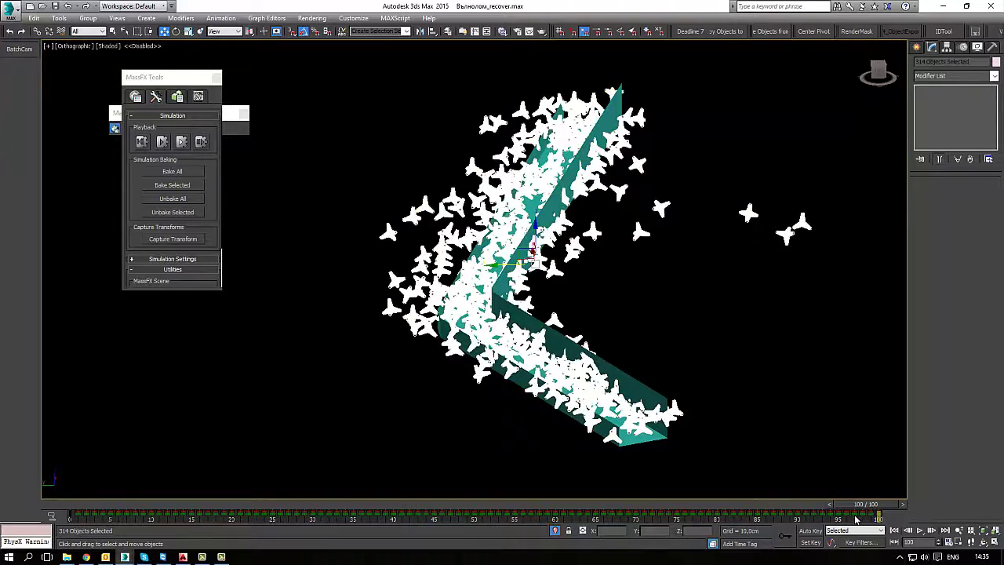
# Step: Delete all the tetrapods' animation keys from frame 0 to 100, then select one tetrapod inside the container to check its modifier stack
pyautogui.moveTo(855, 520); pyautogui.dragTo(888, 520)
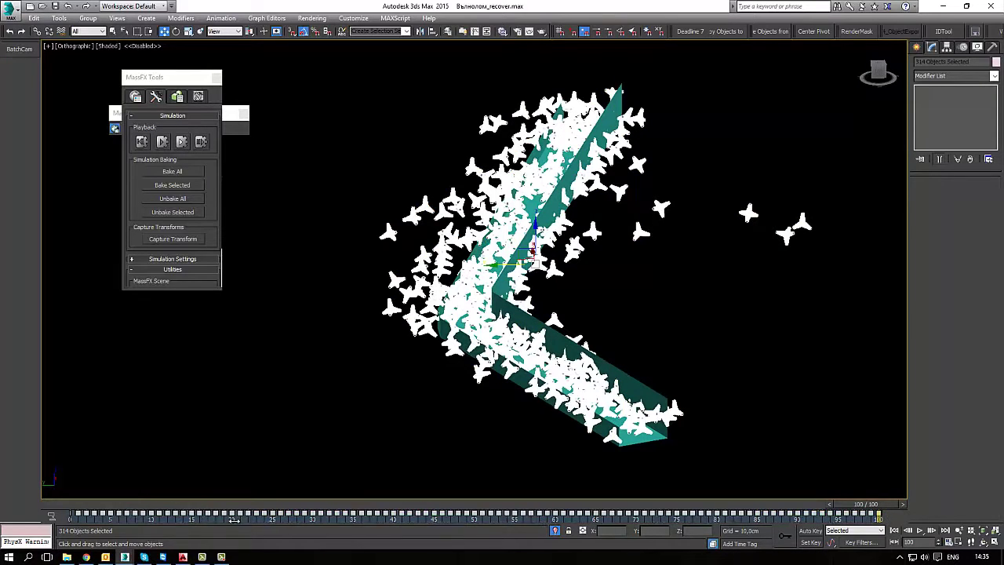
pyautogui.press('Delete')
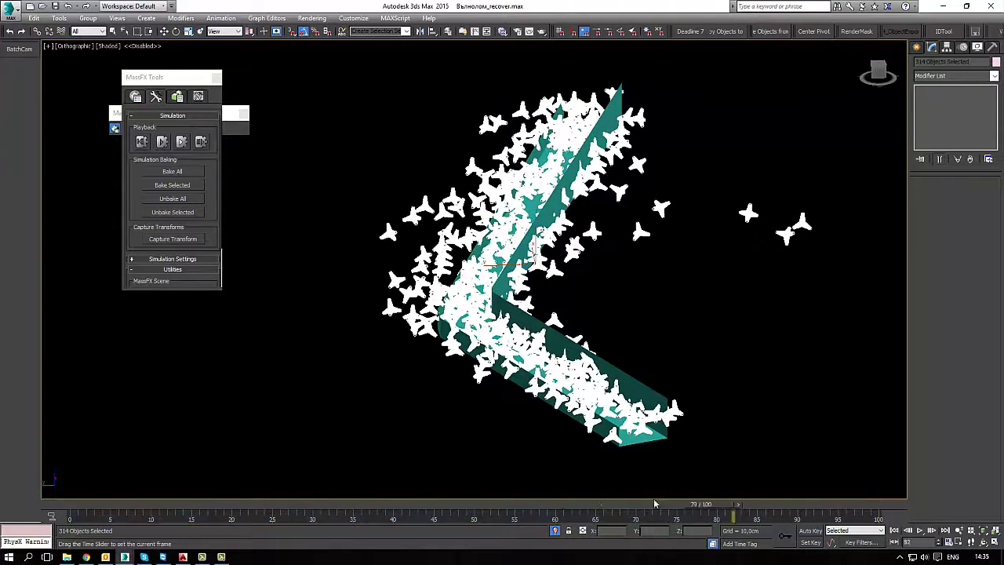
pyautogui.click(648, 396)
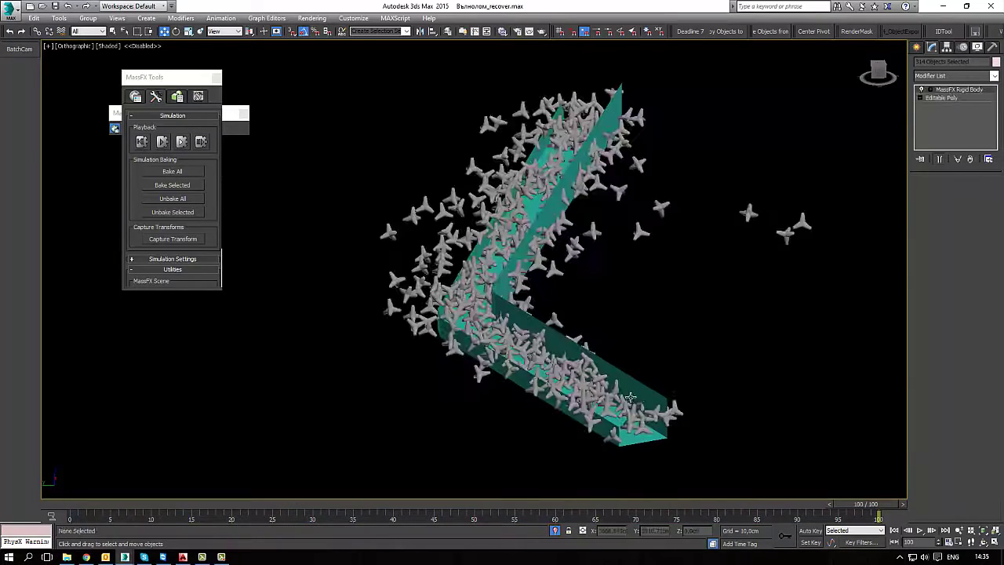
pyautogui.click(614, 401)
pyautogui.press('z')
pyautogui.scroll(-8, 614, 401)
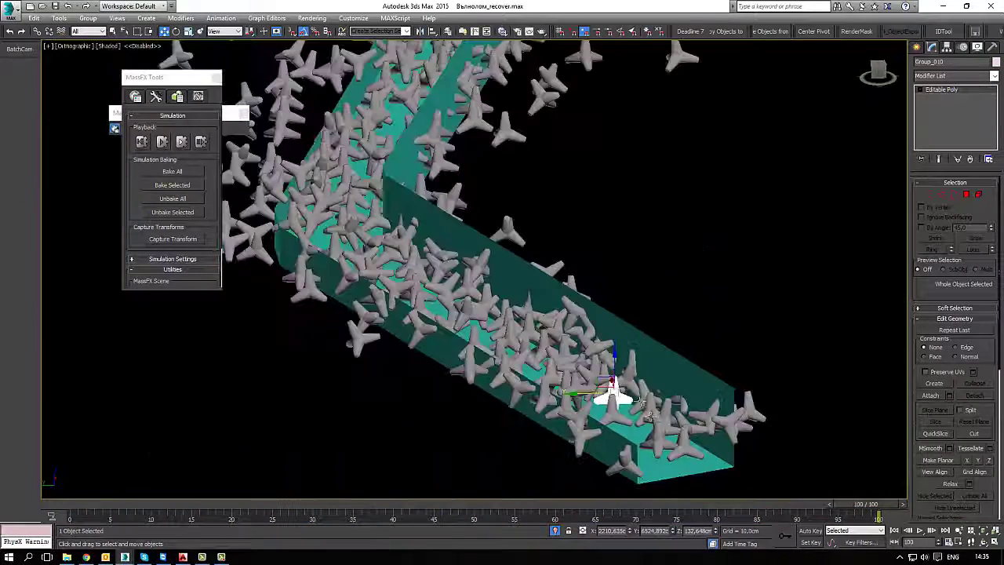
# Step: Frame the container in the top view and select the stray tetrapods scattered below its bend
pyautogui.click(671, 382)
pyautogui.press('z')
pyautogui.keyDown('alt'); pyautogui.moveTo(661, 383); pyautogui.dragTo(634, 367, button='middle'); pyautogui.keyUp('alt')
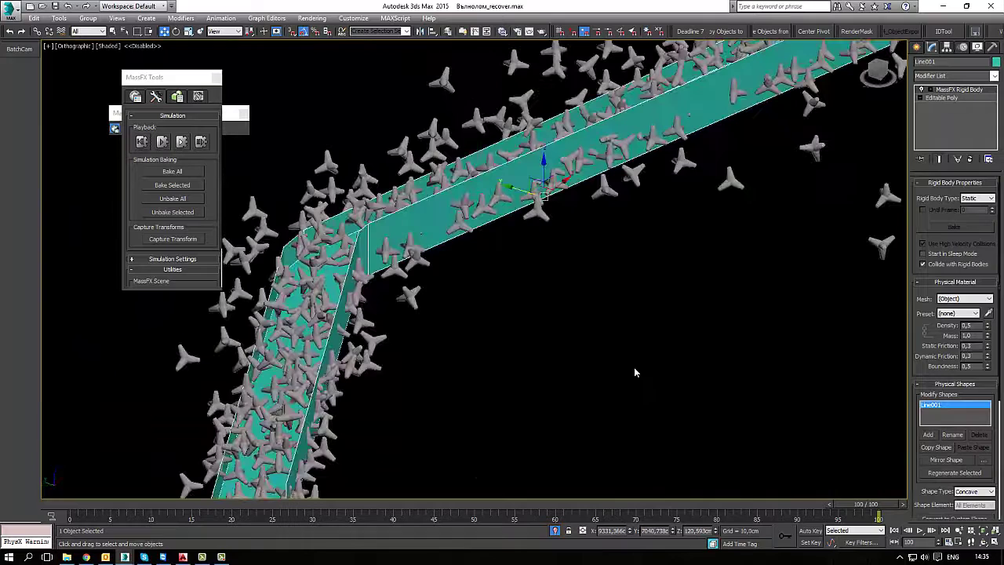
pyautogui.press('t')
pyautogui.press('z')
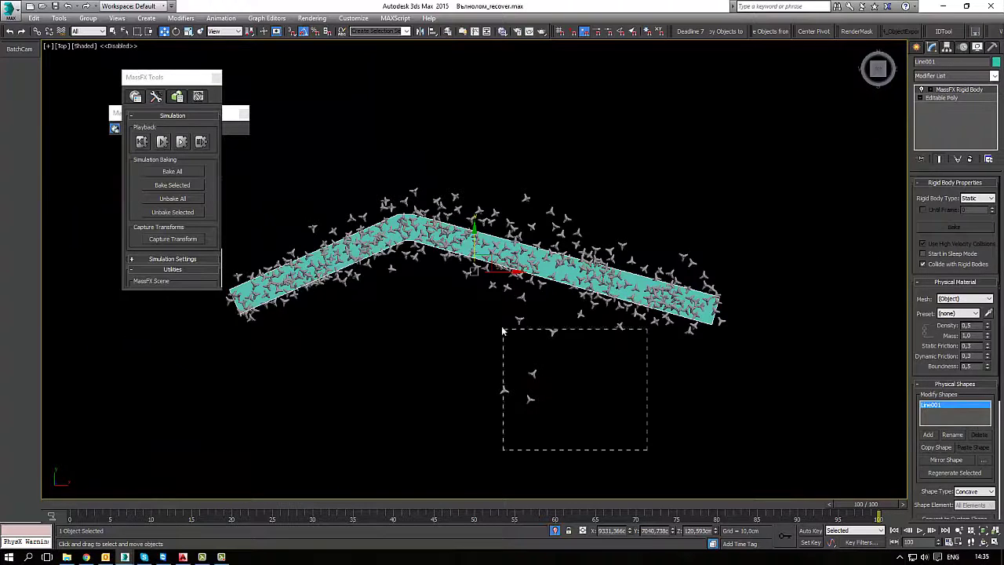
pyautogui.moveTo(502, 331); pyautogui.dragTo(514, 336)
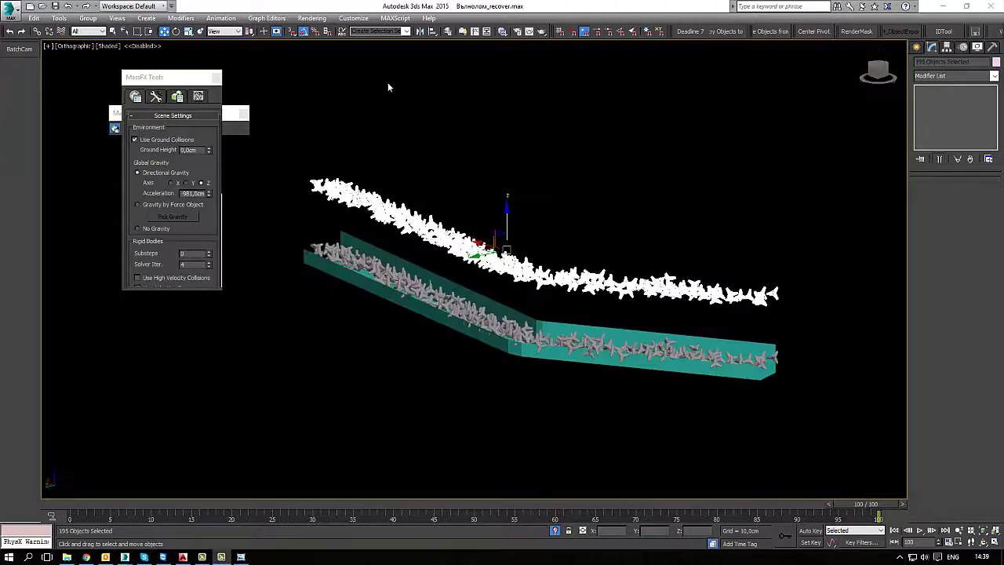
# Step: Move the MassFX Tools window clear of the toolbar and set the raised tetrapods as dynamic rigid bodies
pyautogui.moveTo(174, 83); pyautogui.dragTo(153, 182)
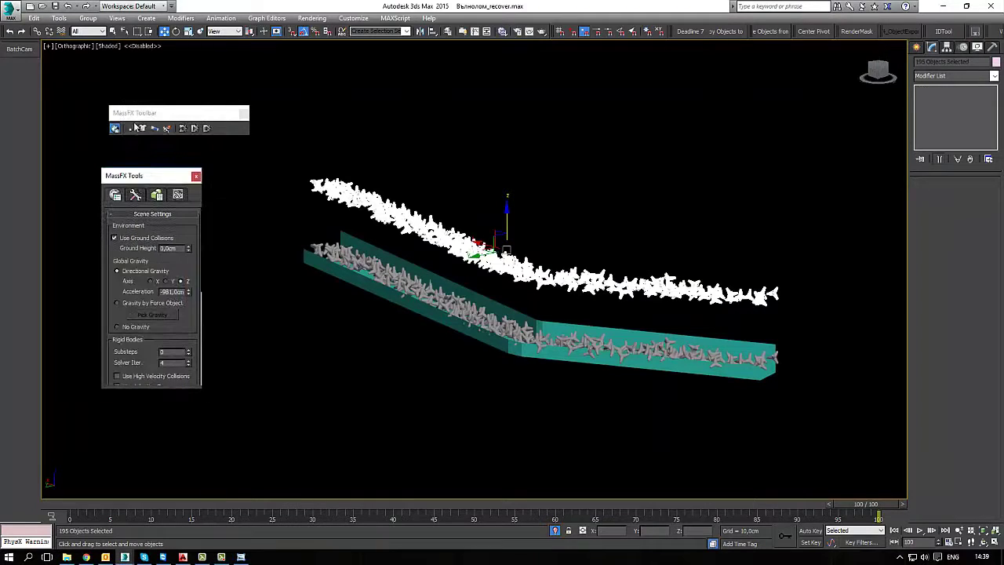
pyautogui.moveTo(131, 131); pyautogui.dragTo(135, 139)
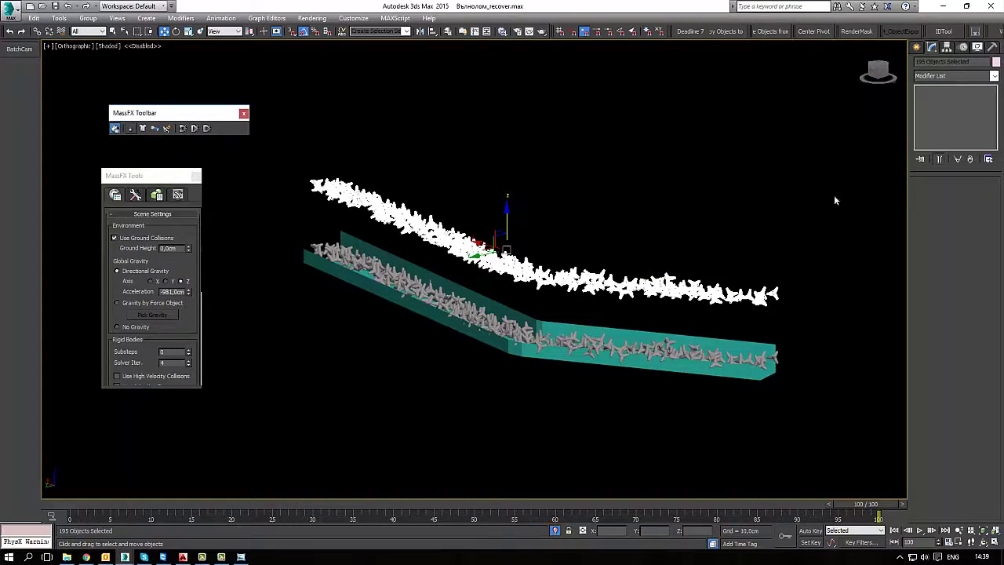
# Step: Assign the Concrete physical material preset to the tetrapod near the raised row's end and show its physical shape settings
pyautogui.click(755, 294)
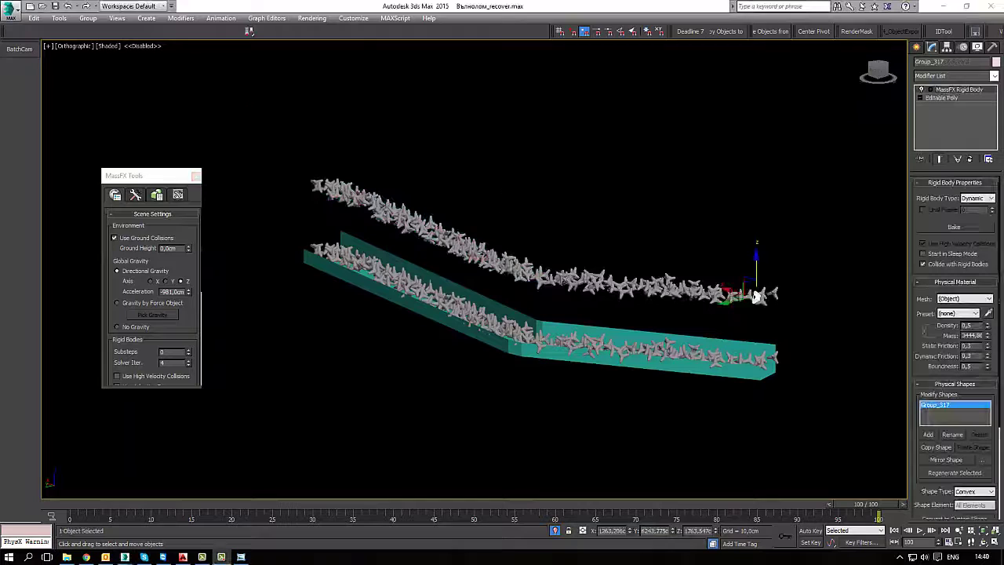
pyautogui.click(973, 314)
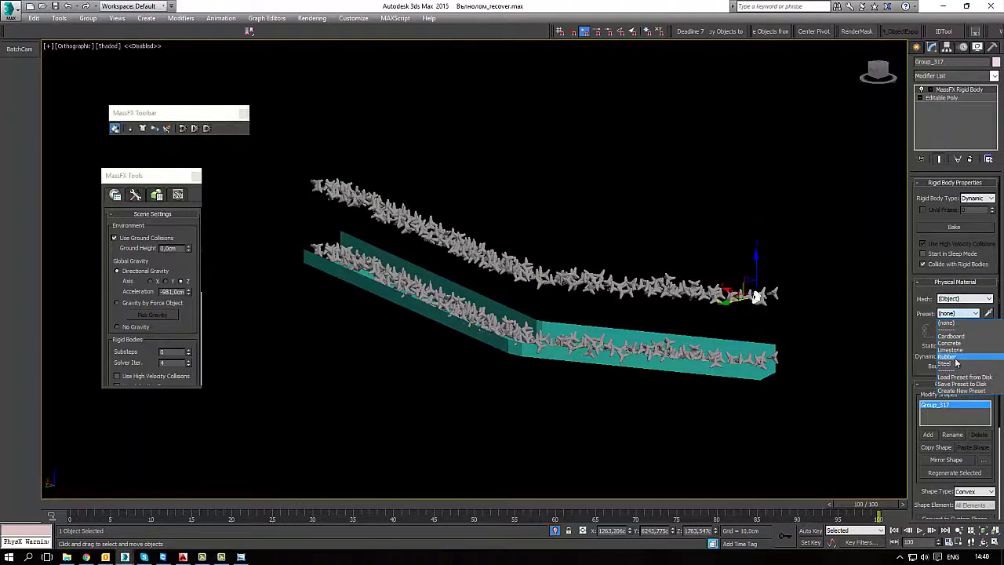
pyautogui.click(960, 344)
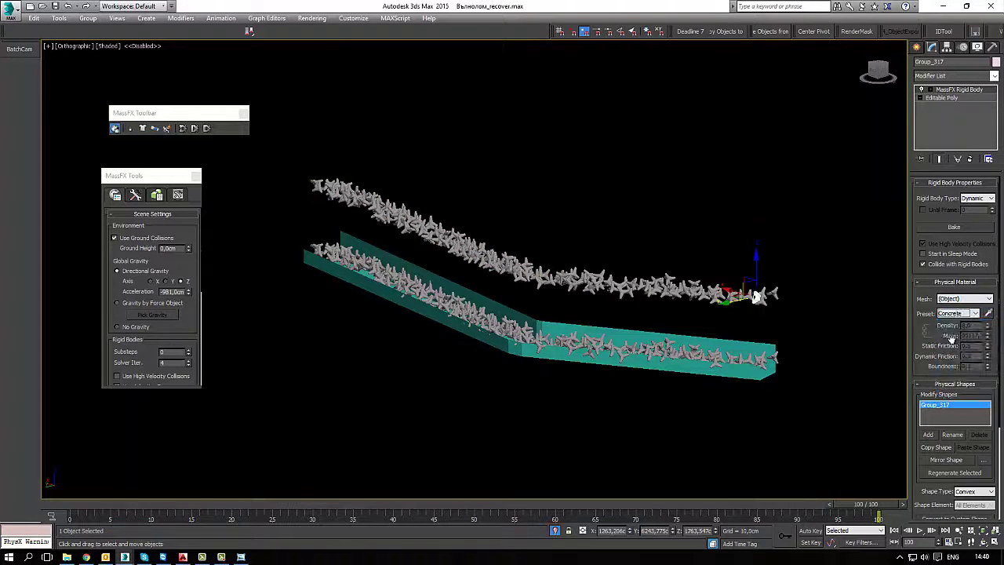
pyautogui.moveTo(935, 353); pyautogui.dragTo(952, 223)
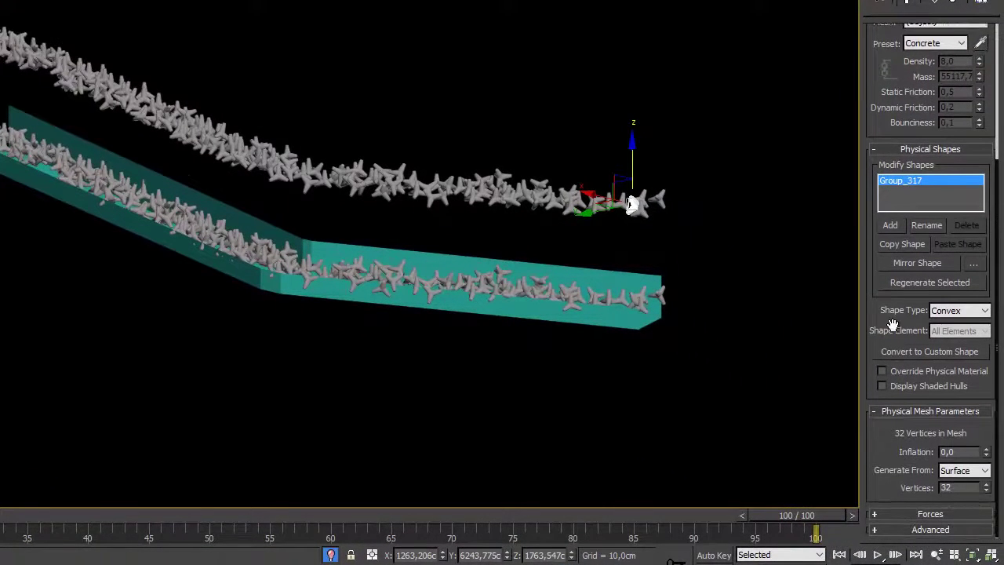
# Step: Look over the raised tetrapod's shape types, and set the container's rigid body shape type to Original
pyautogui.click(961, 310)
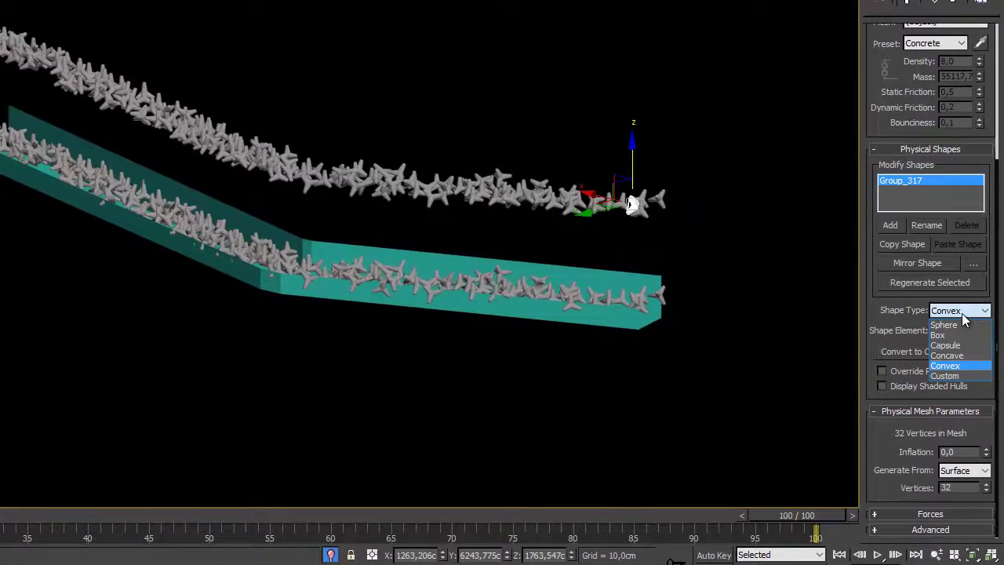
pyautogui.click(869, 325)
pyautogui.click(609, 284)
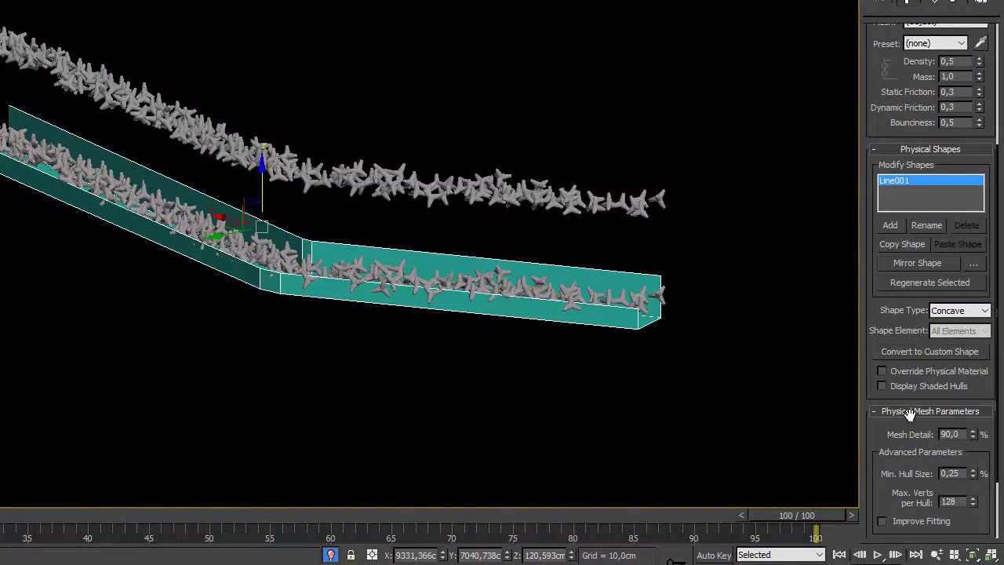
pyautogui.click(970, 315)
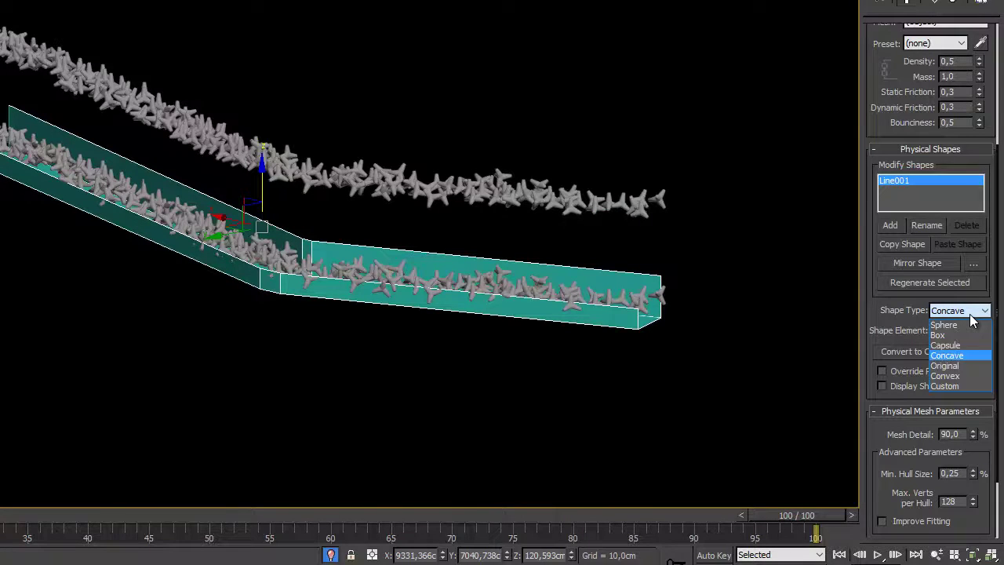
pyautogui.click(946, 366)
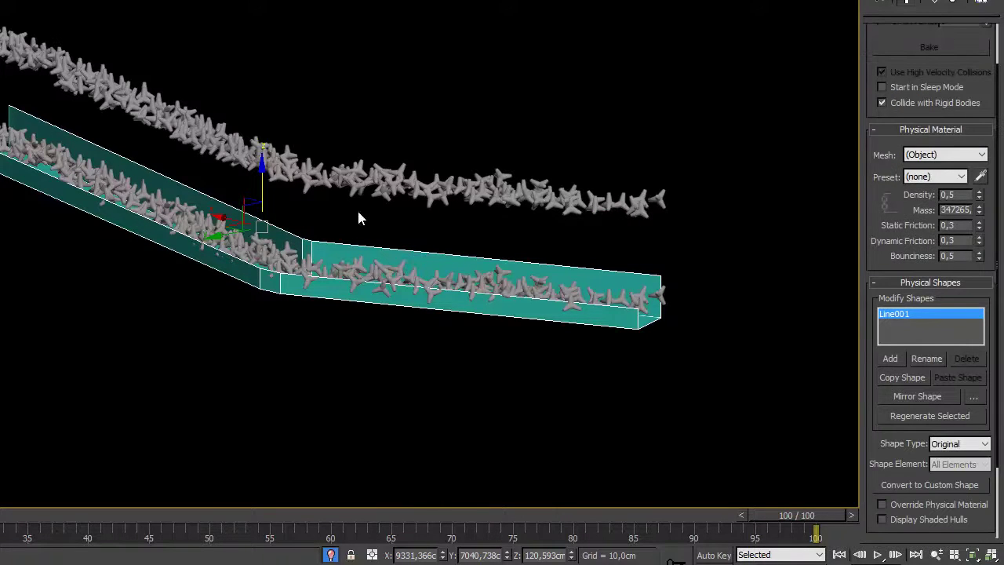
# Step: Select every tetrapod in the raised row along the full length of the container
pyautogui.moveTo(688, 222); pyautogui.dragTo(358, 102)
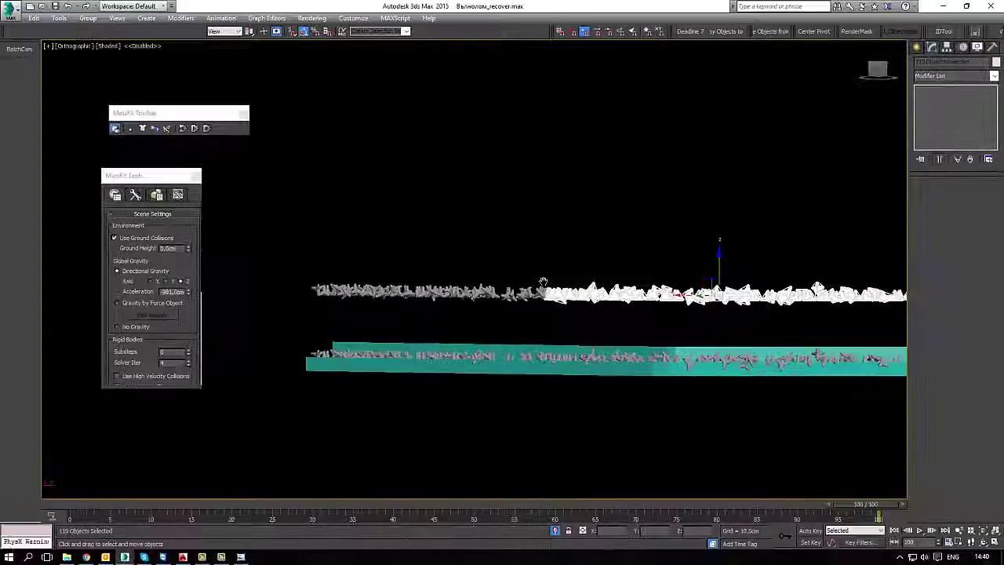
pyautogui.keyDown('ctrl'); pyautogui.moveTo(583, 314); pyautogui.dragTo(319, 242); pyautogui.keyUp('ctrl')
pyautogui.keyDown('alt'); pyautogui.moveTo(528, 297); pyautogui.dragTo(573, 343, button='middle'); pyautogui.keyUp('alt')
pyautogui.scroll(3, 625, 364)
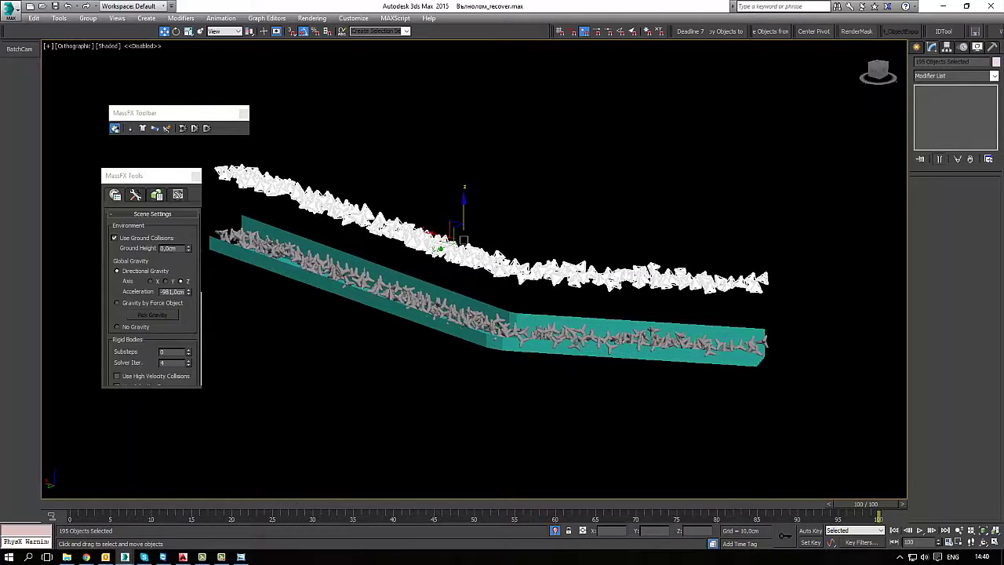
pyautogui.hotkey('alt', 'Tab')
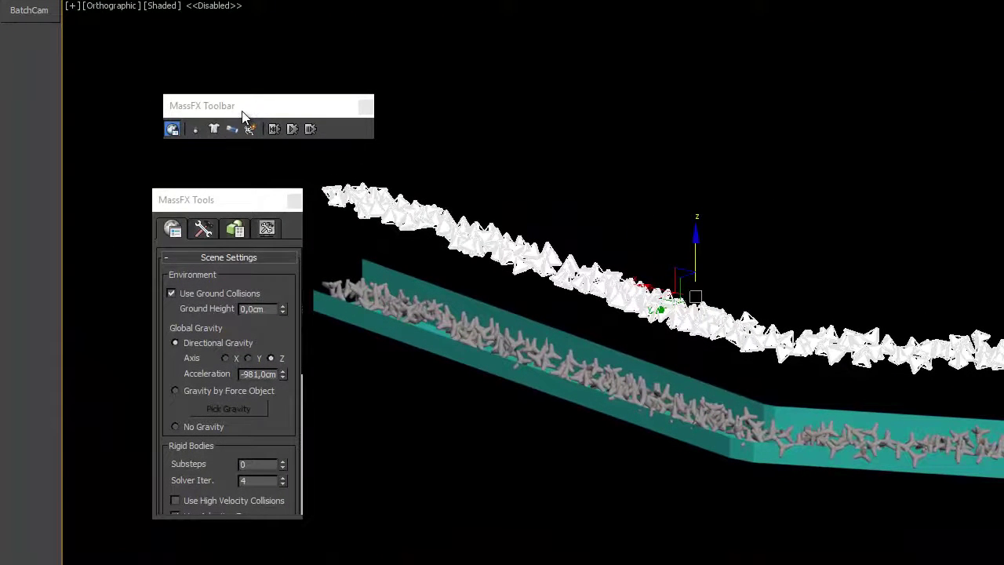
# Step: Move the MassFX Toolbar aside and bake the simulation for all rigid bodies
pyautogui.moveTo(243, 116); pyautogui.dragTo(220, 95)
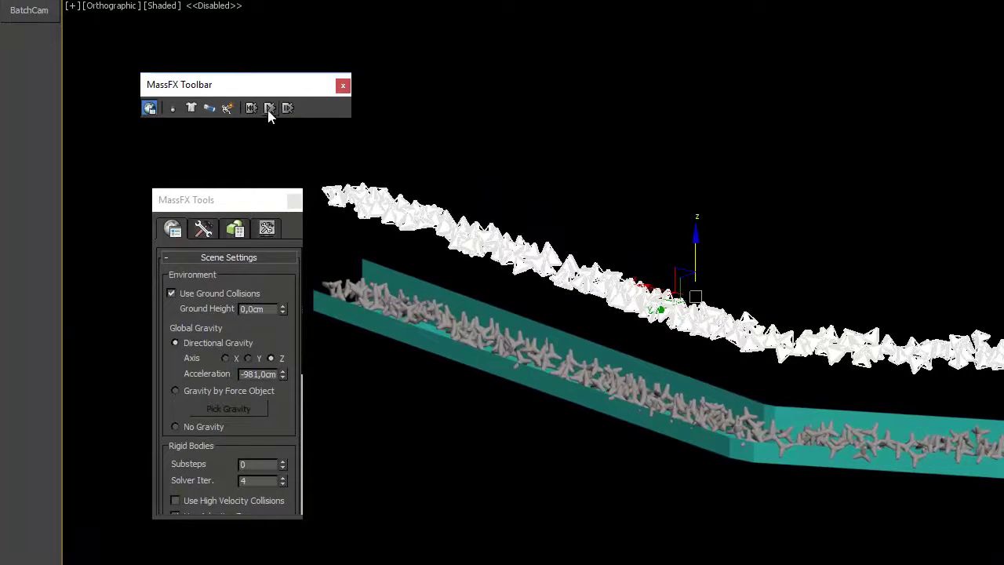
pyautogui.click(203, 228)
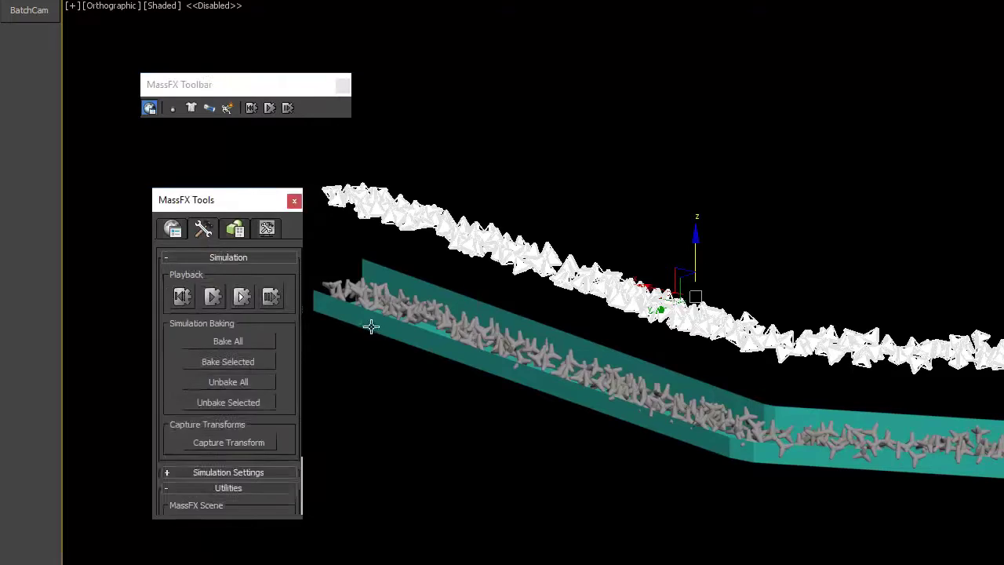
pyautogui.click(249, 342)
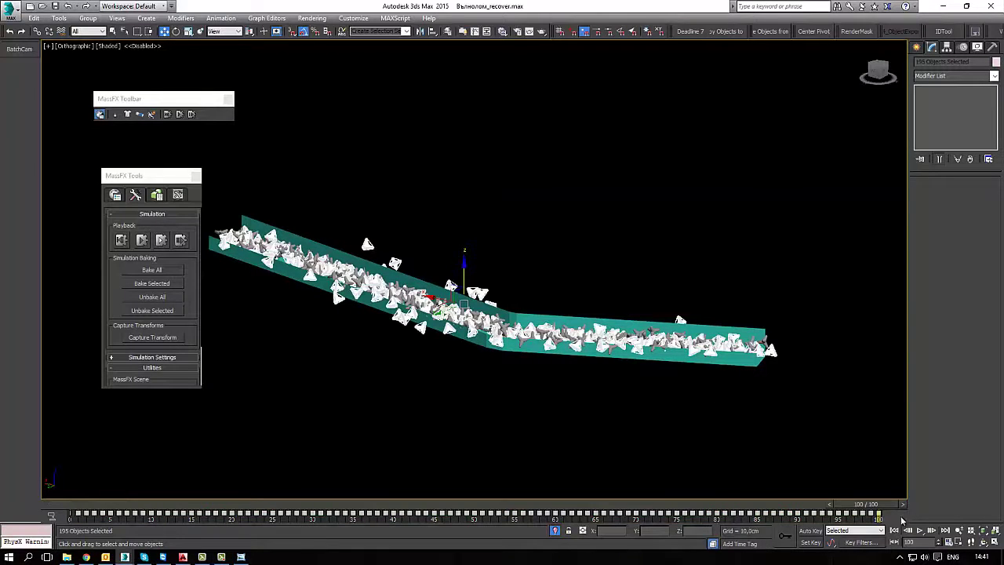
pyautogui.hotkey('ctrl', 'z')
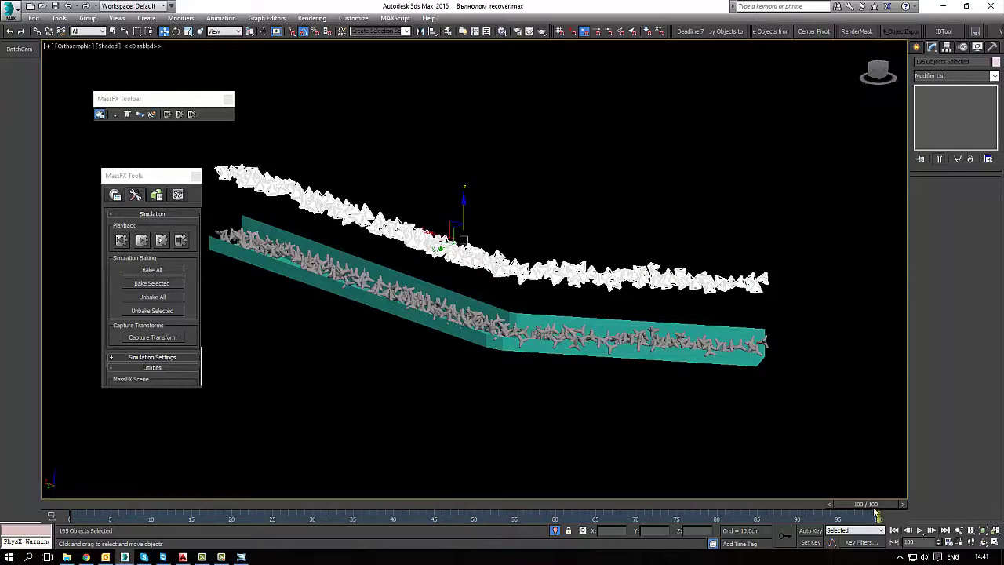
pyautogui.moveTo(873, 507); pyautogui.dragTo(913, 504)
pyautogui.hotkey('ctrl', 'y')
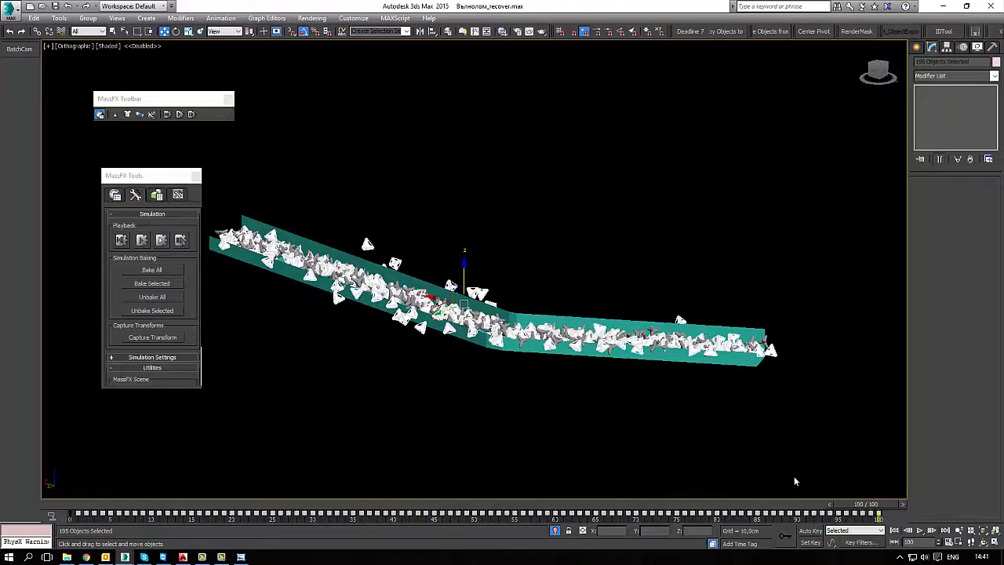
# Step: Delete the animation keys from frame 0 to 100 of one dropped tetrapod near the container's end
pyautogui.click(818, 403)
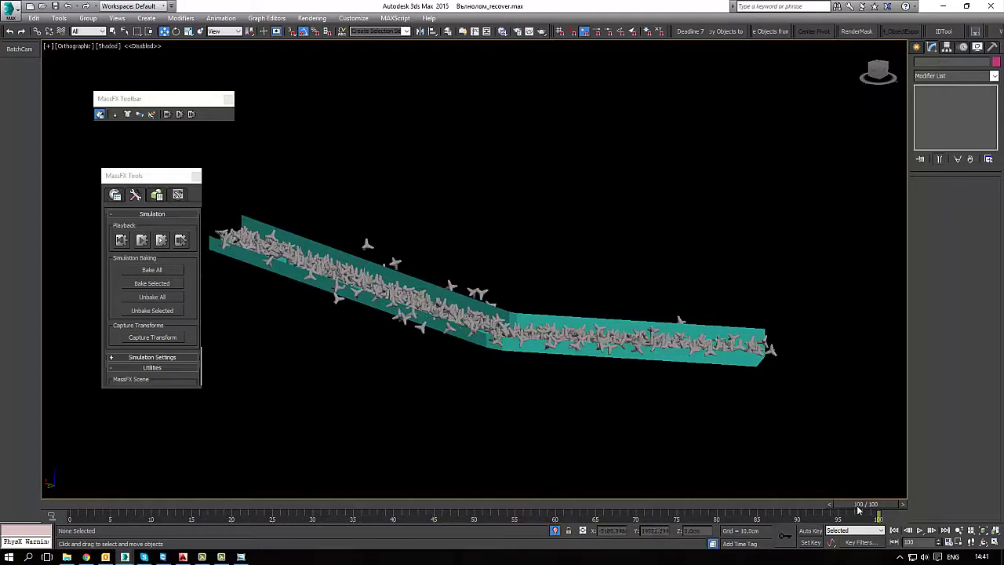
pyautogui.click(689, 341)
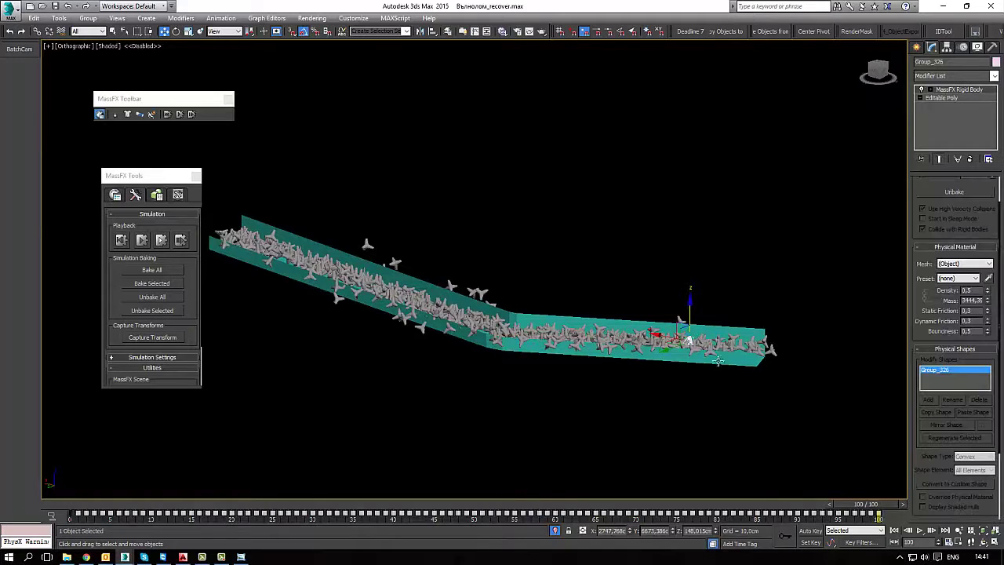
pyautogui.scroll(3, 719, 361)
pyautogui.moveTo(727, 520); pyautogui.dragTo(73, 521)
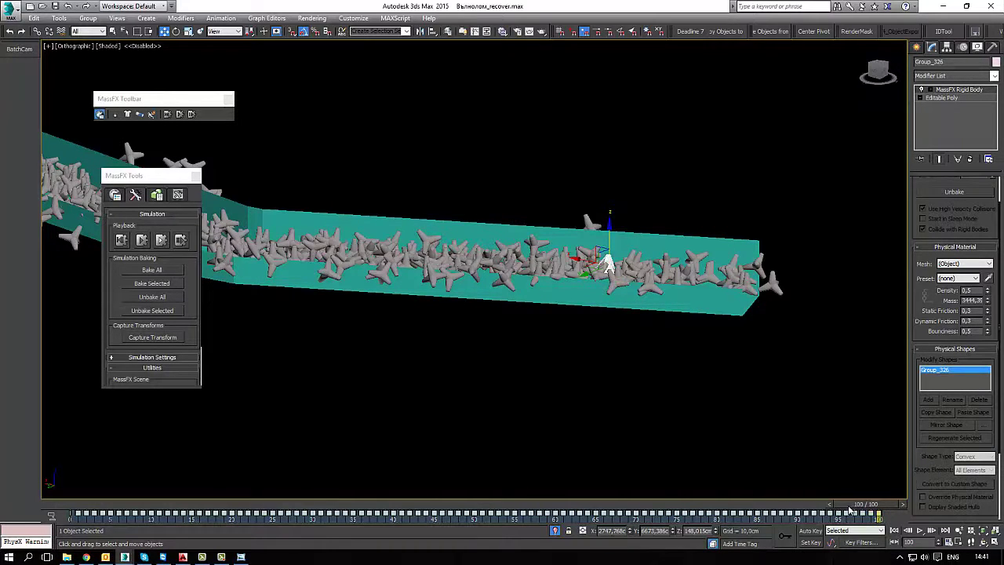
pyautogui.press('Delete')
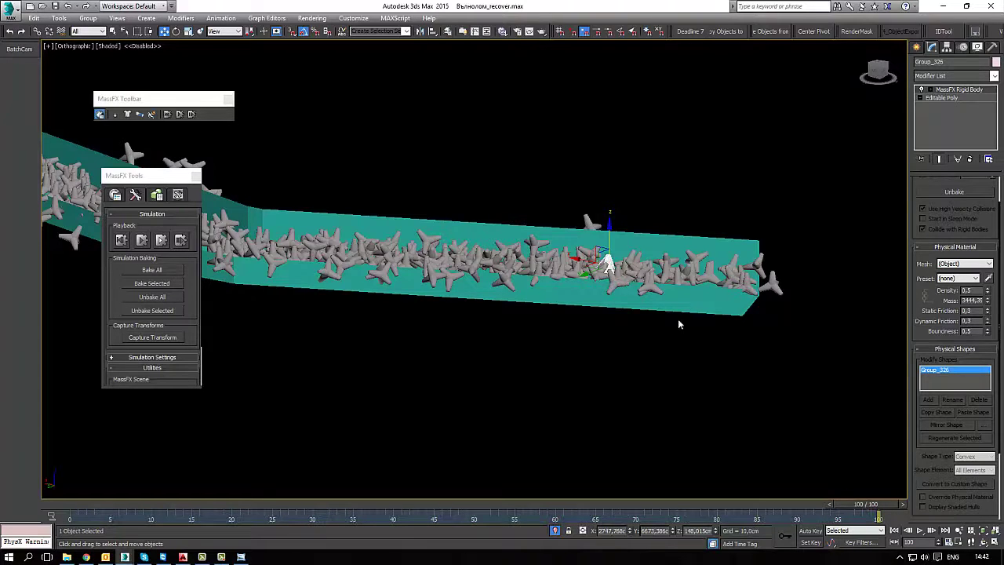
# Step: Extend the selection to all rigid-body tetrapods similar to the selected one
pyautogui.scroll(5, 608, 265)
pyautogui.rightClick(608, 222)
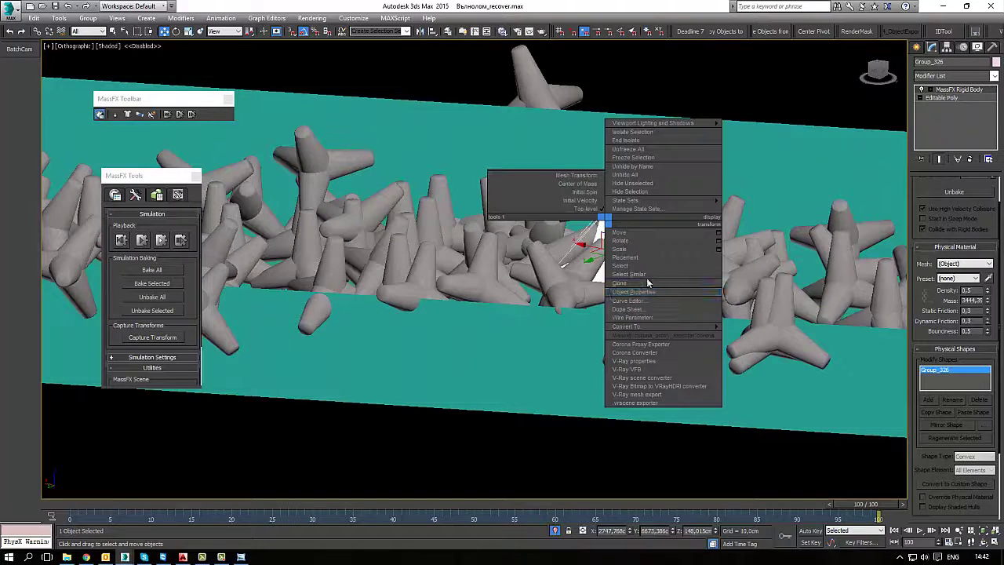
pyautogui.click(655, 275)
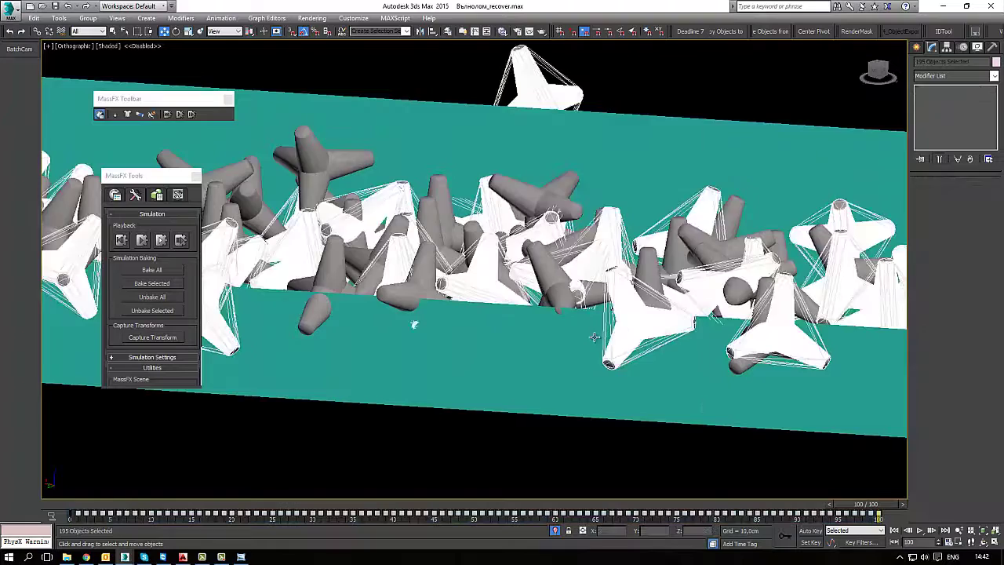
# Step: Try to delete the selected tetrapods' animation keys from frame 0 to 100, and undo the deletion
pyautogui.press('z')
pyautogui.moveTo(892, 515); pyautogui.dragTo(71, 519)
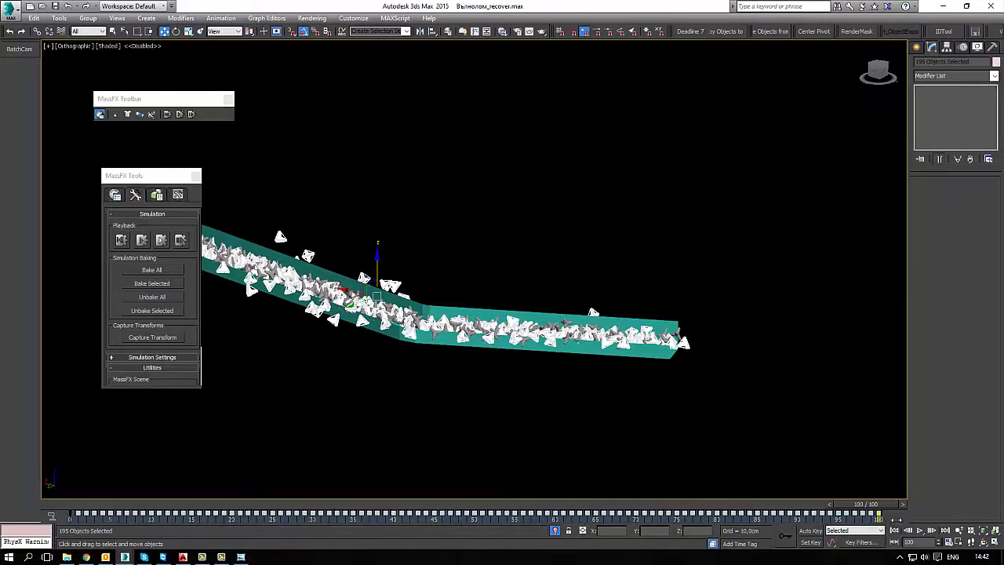
pyautogui.press('Delete')
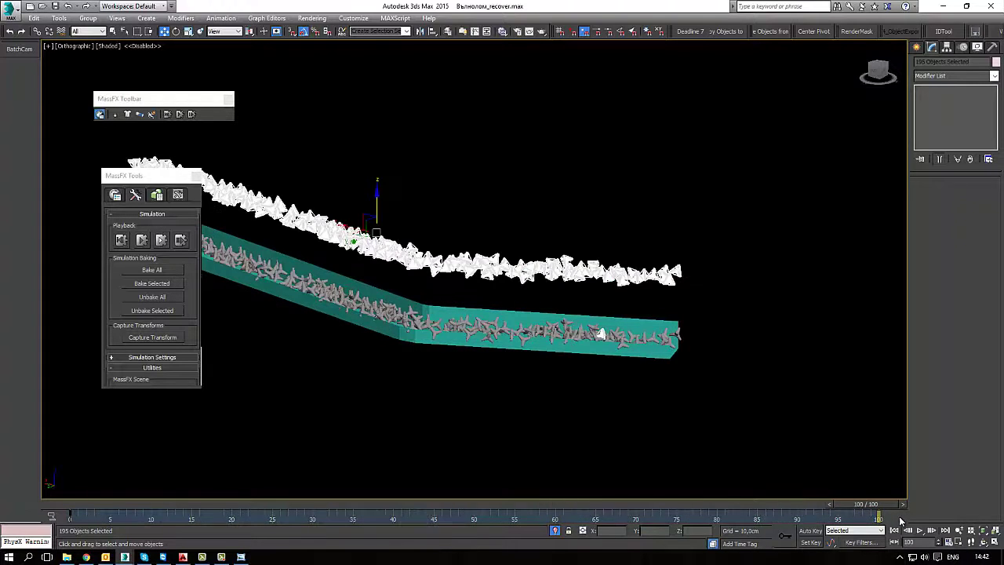
pyautogui.hotkey('ctrl', 'z')
# Step: Convert the selected dropped tetrapods to Editable Poly
pyautogui.rightClick(535, 330)
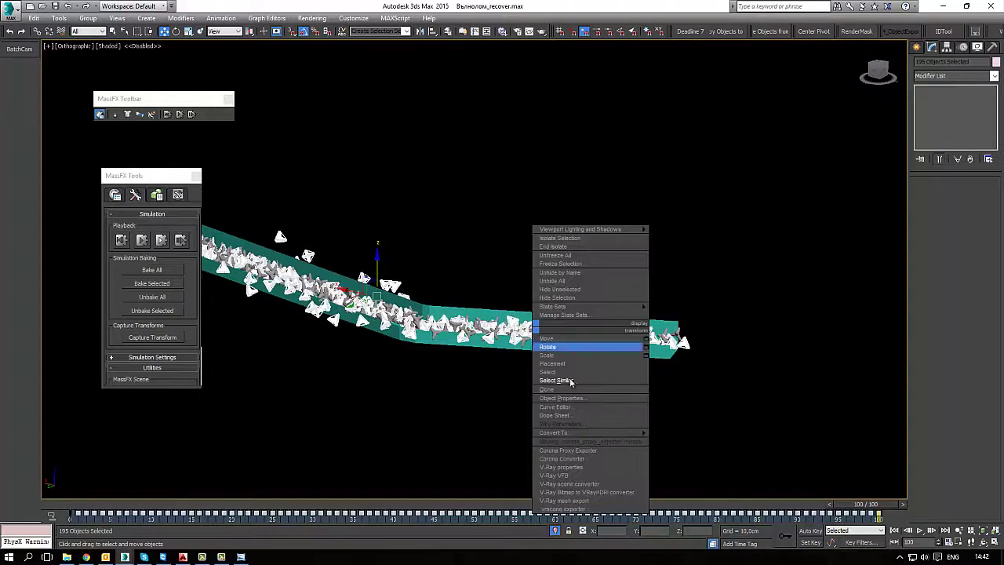
pyautogui.moveTo(582, 436)
pyautogui.click(694, 436)
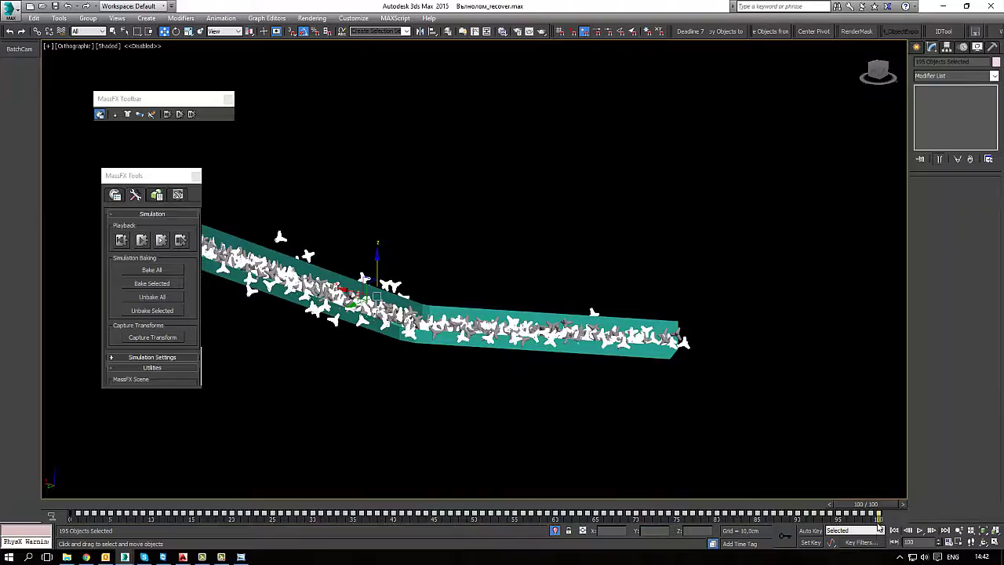
# Step: Delete the animation keys of the stray tetrapod lying just beyond the container's end
pyautogui.scroll(3, 676, 348)
pyautogui.scroll(2, 676, 347)
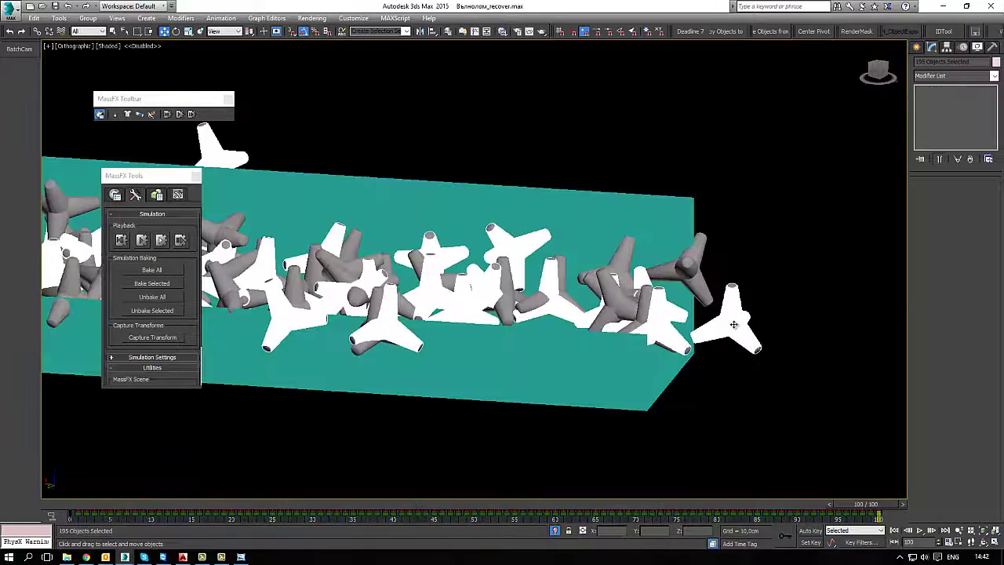
pyautogui.click(726, 329)
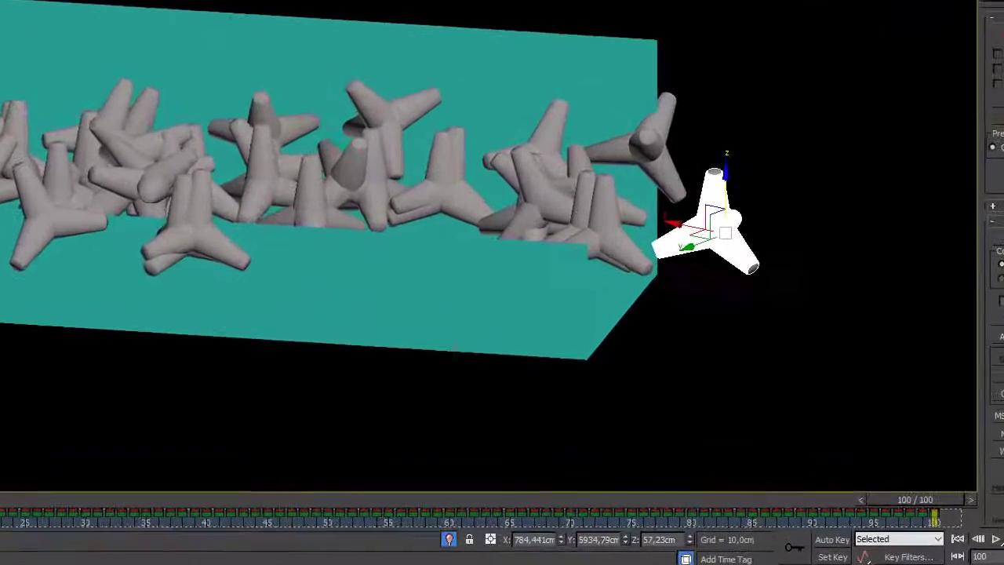
pyautogui.press('Delete')
# Step: Check individual tetrapods near the container's end for remaining animation keys on the timeline
pyautogui.click(654, 136)
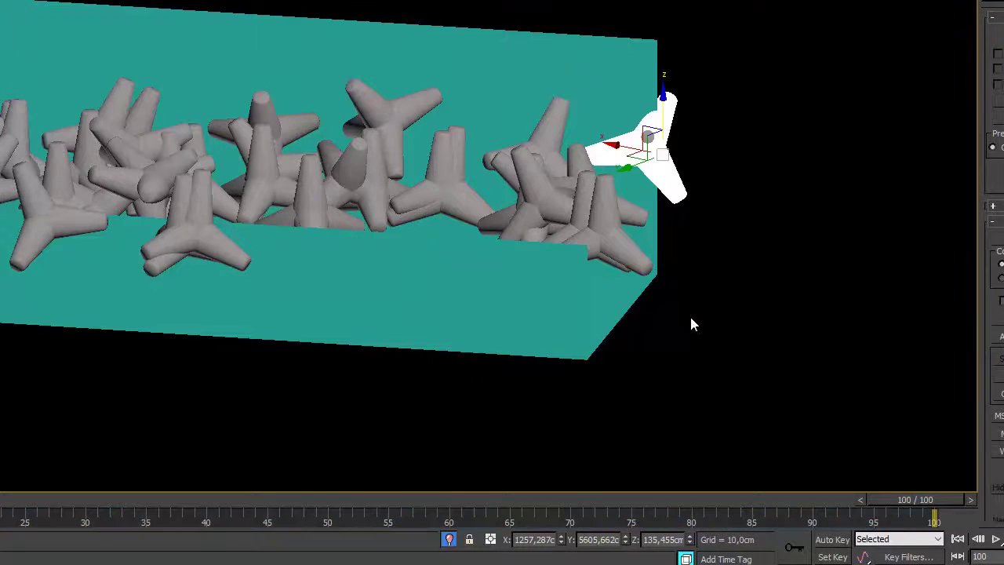
pyautogui.click(540, 174)
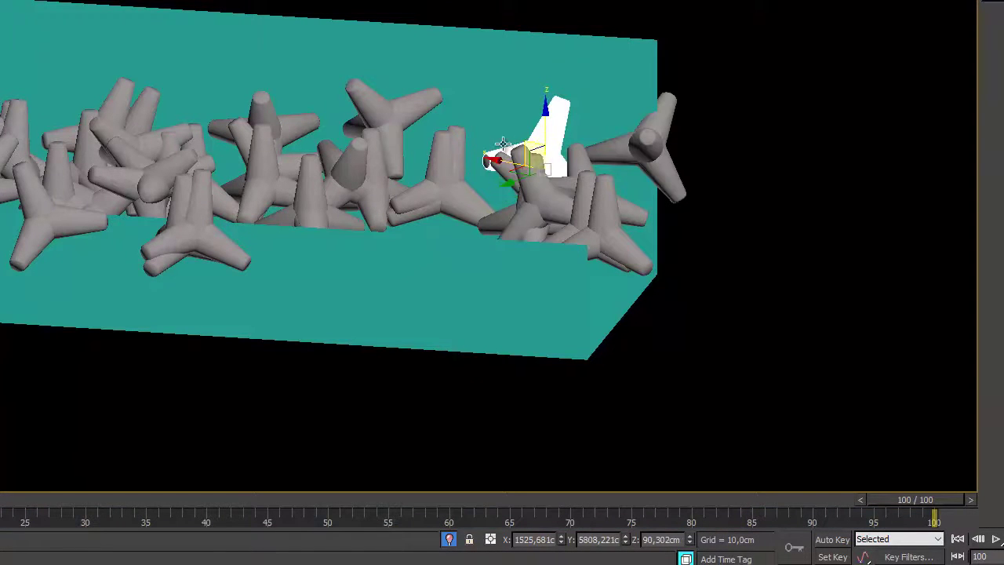
pyautogui.click(380, 134)
pyautogui.click(380, 134)
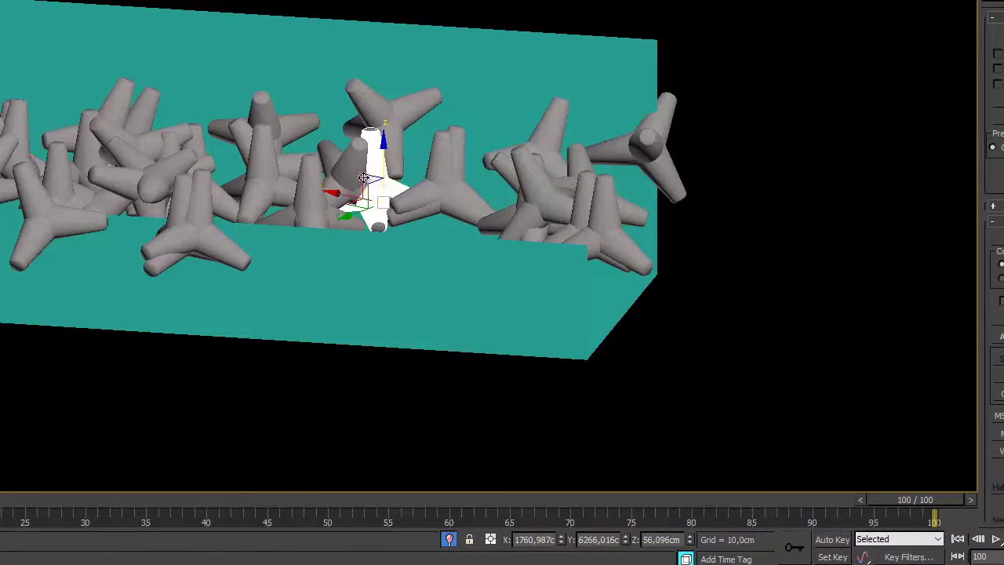
pyautogui.moveTo(380, 134); pyautogui.dragTo(168, 98)
pyautogui.moveTo(169, 98); pyautogui.dragTo(217, 134, button='middle')
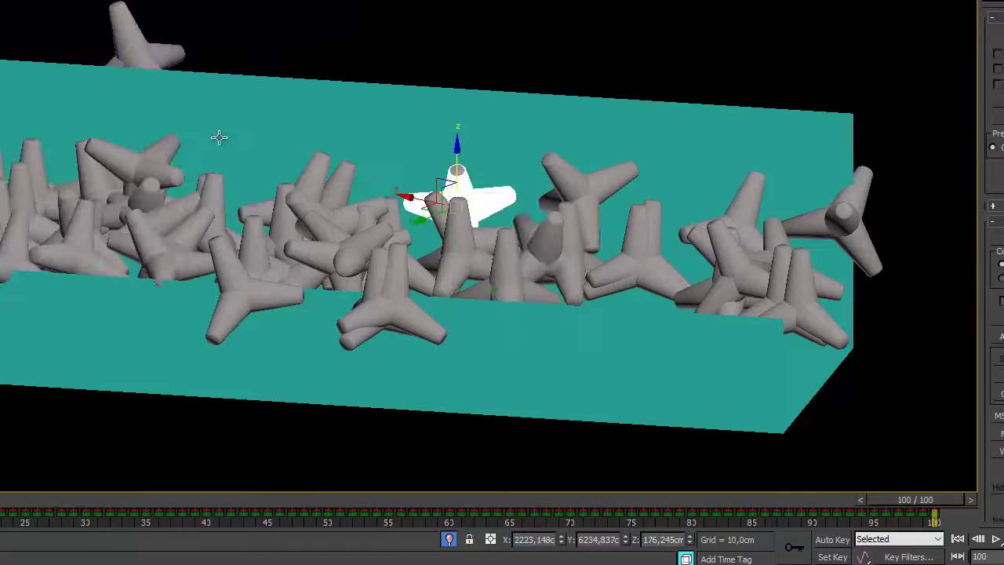
# Step: Try to delete the animation keys of the stray tetrapod sticking up behind the container's back wall
pyautogui.click(133, 58)
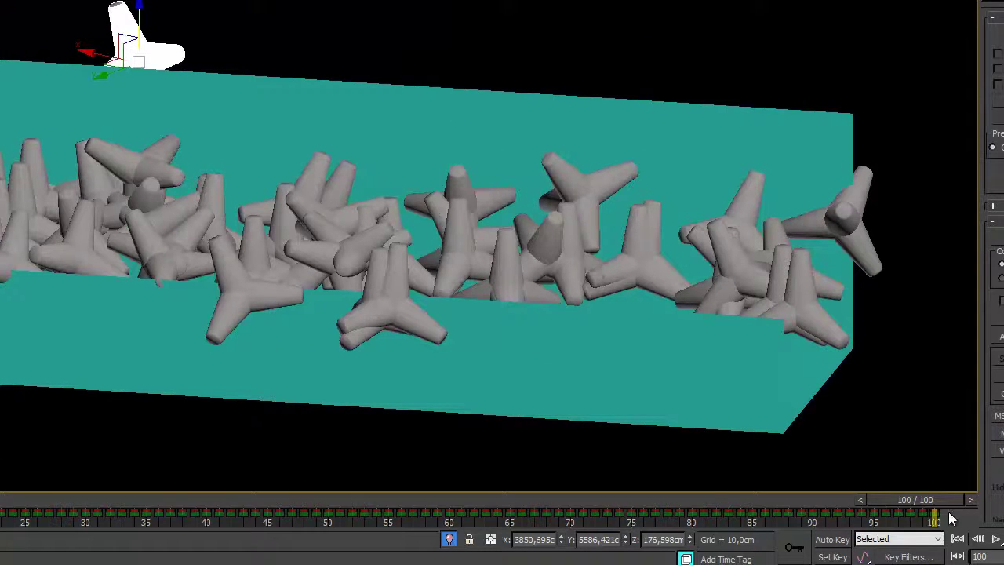
pyautogui.moveTo(951, 524); pyautogui.dragTo(75, 499)
pyautogui.moveTo(1, 502); pyautogui.dragTo(1, 502)
pyautogui.press('Delete')
# Step: Select all tetrapods similar to the one near the container's back wall and view the selection
pyautogui.click(79, 176)
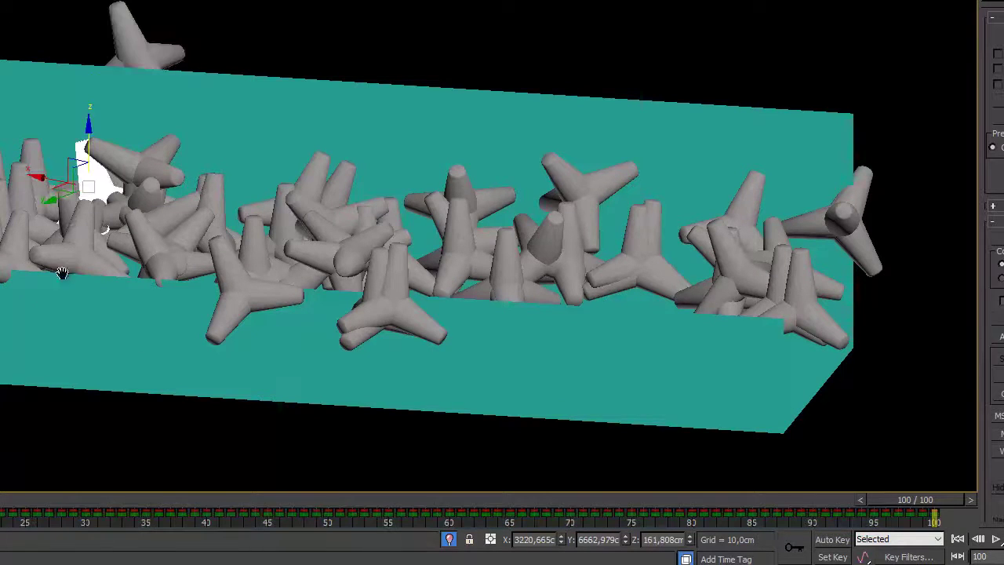
pyautogui.moveTo(62, 274); pyautogui.dragTo(448, 243, button='middle')
pyautogui.rightClick(444, 144)
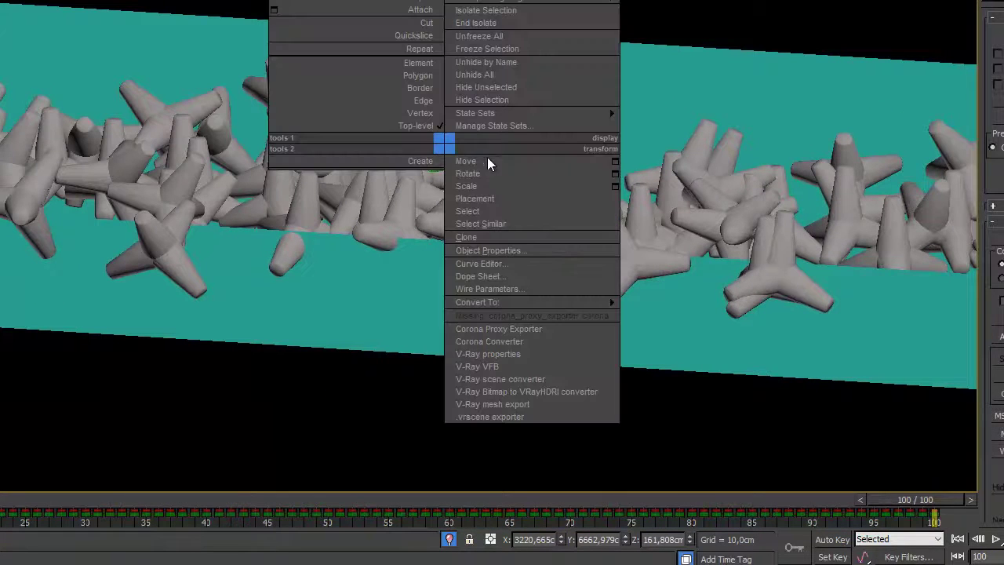
pyautogui.click(515, 225)
pyautogui.scroll(-5, 542, 308)
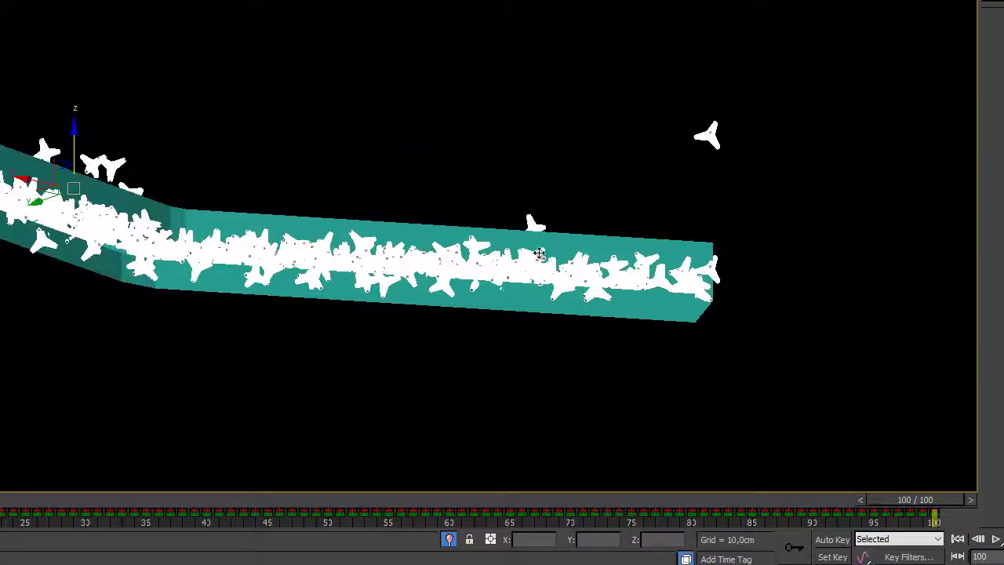
pyautogui.scroll(4, 110, 196)
# Step: Check several tetrapods around the container's bend and along its long arm for remaining animation keys
pyautogui.click(108, 132)
pyautogui.moveTo(156, 165); pyautogui.dragTo(526, 221, button='middle')
pyautogui.click(459, 289)
pyautogui.click(398, 257)
pyautogui.moveTo(398, 257); pyautogui.dragTo(171, 200)
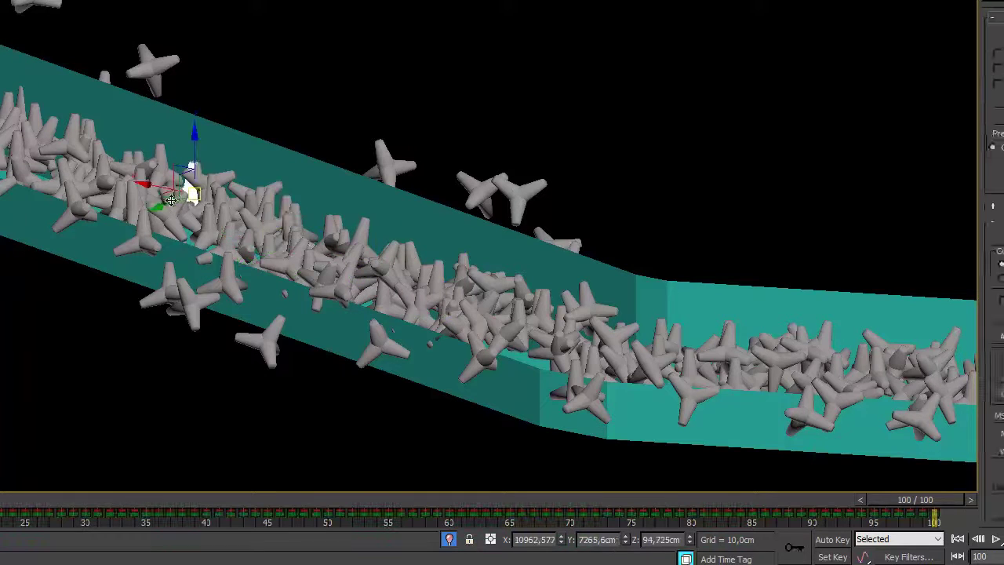
pyautogui.click(94, 174)
pyautogui.moveTo(69, 163); pyautogui.dragTo(391, 282, button='middle')
# Step: Select all tetrapods similar to the stray one above the long arm, and delete their keys from frame 0 to 100
pyautogui.click(349, 108)
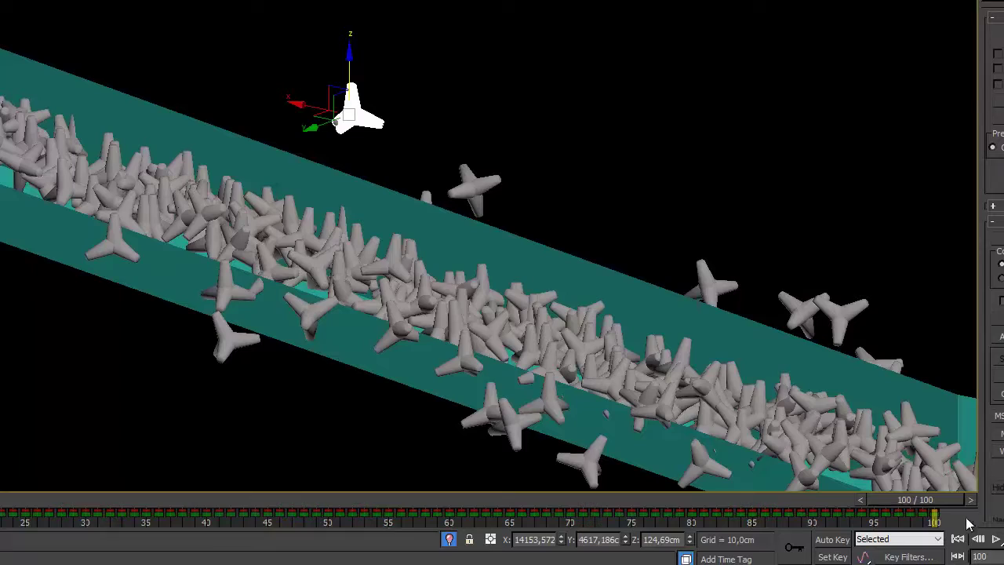
pyautogui.rightClick(348, 114)
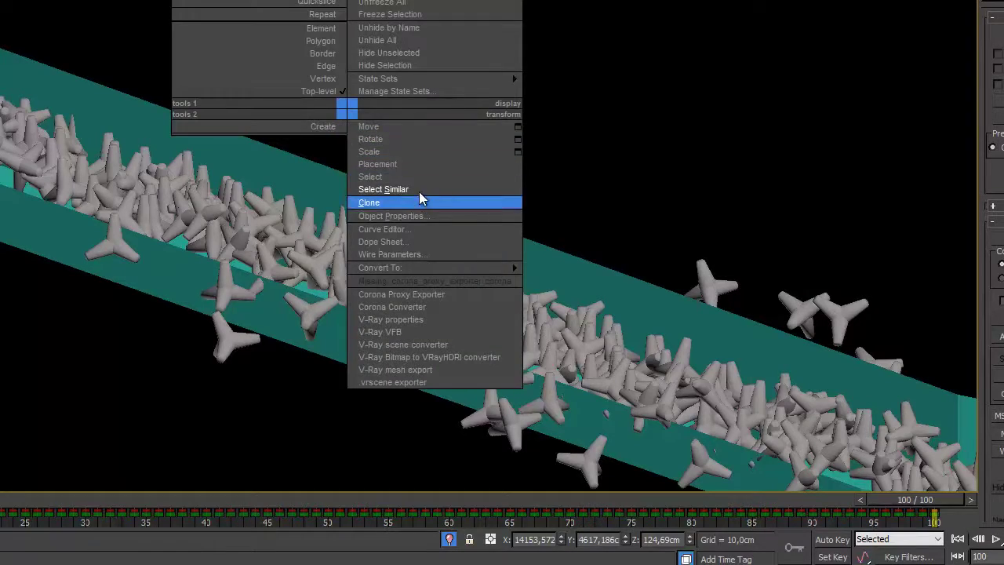
pyautogui.click(419, 190)
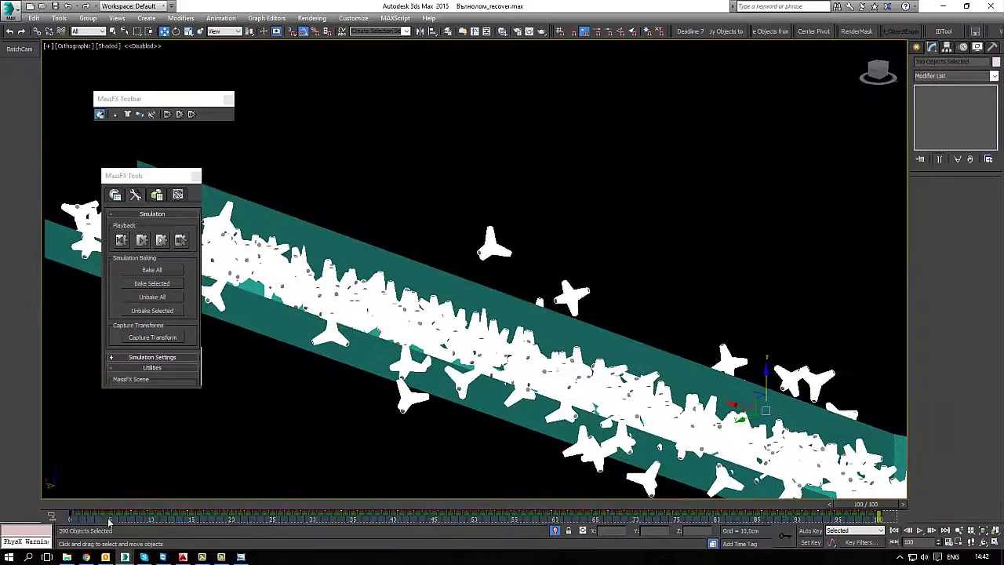
pyautogui.moveTo(88, 521); pyautogui.dragTo(891, 521)
pyautogui.press('Delete')
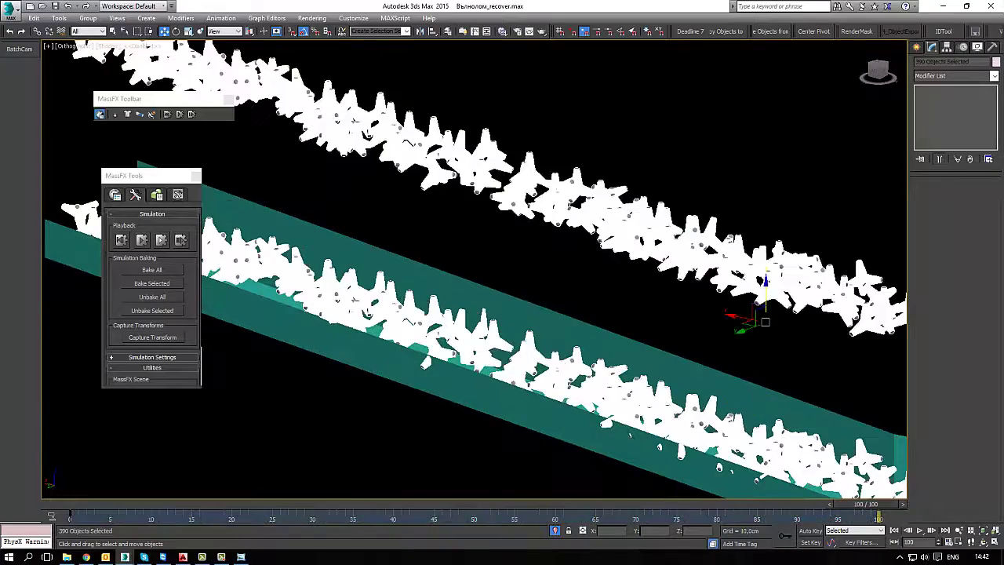